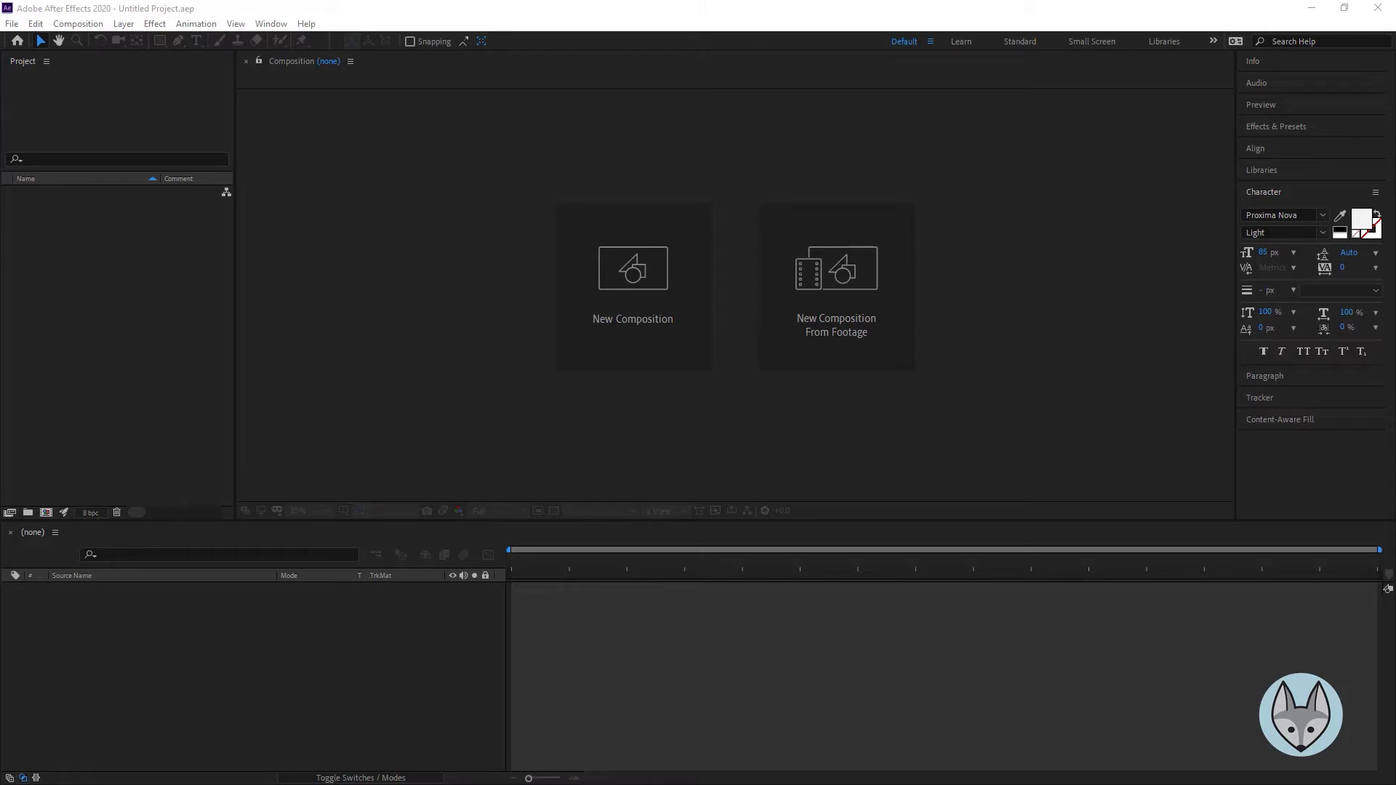
- Create a new composition named "Write On" with the HDTV 1080 24 preset
{"action": "left_click", "coordinate": [653, 270]}
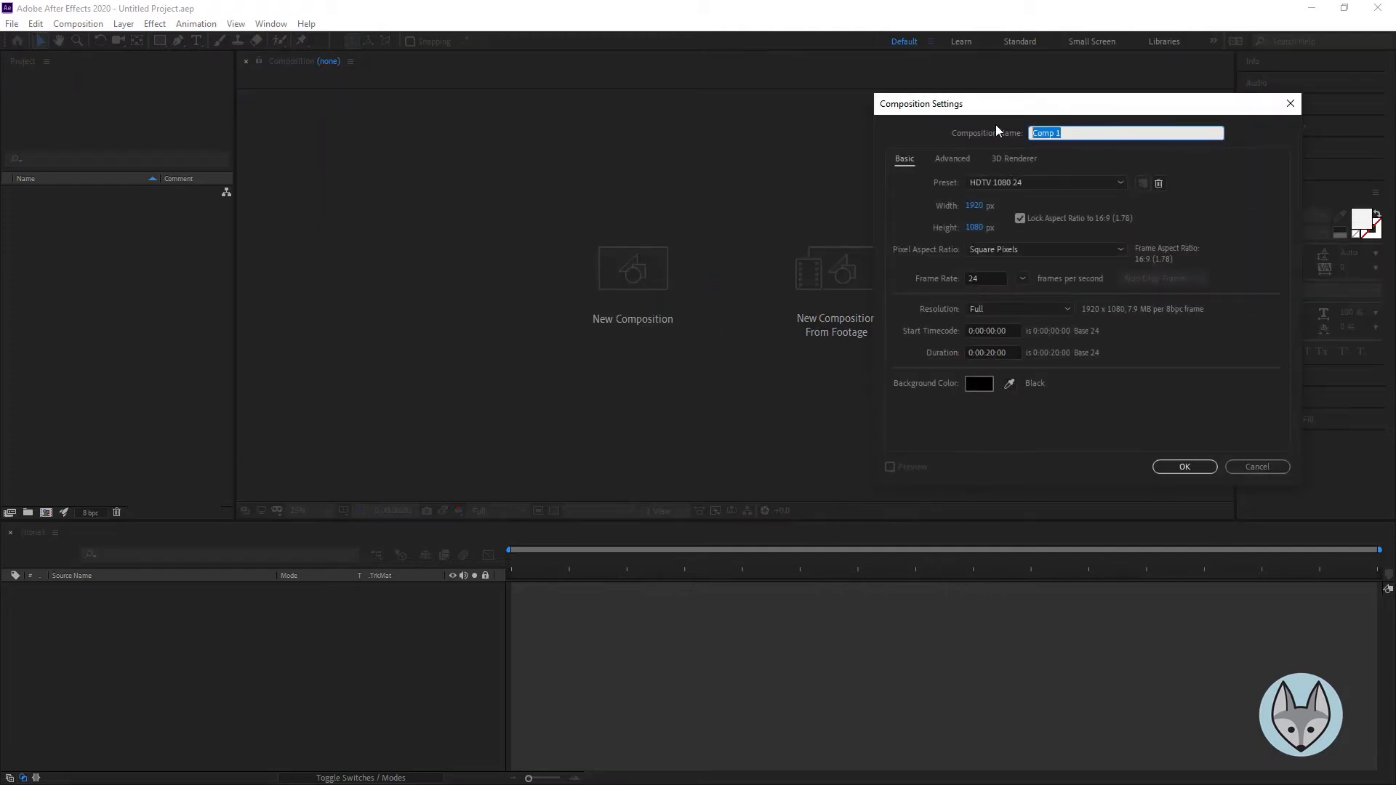
{"action": "type", "text": "Write On"}
{"action": "left_click", "coordinate": [1182, 468]}
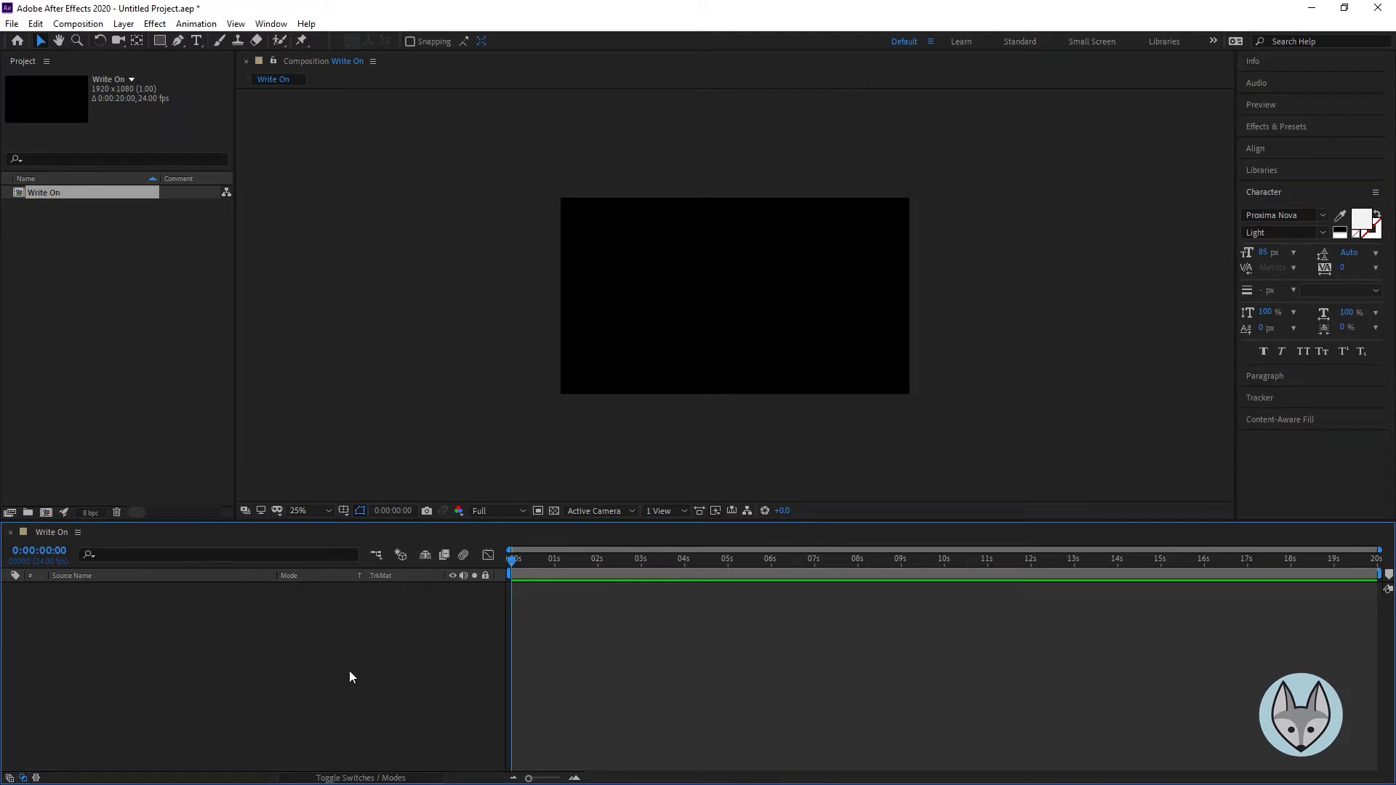
- Set the text font to Turbinado Pro Regular and its fill color to red F21E1E
{"action": "left_click", "coordinate": [1324, 216]}
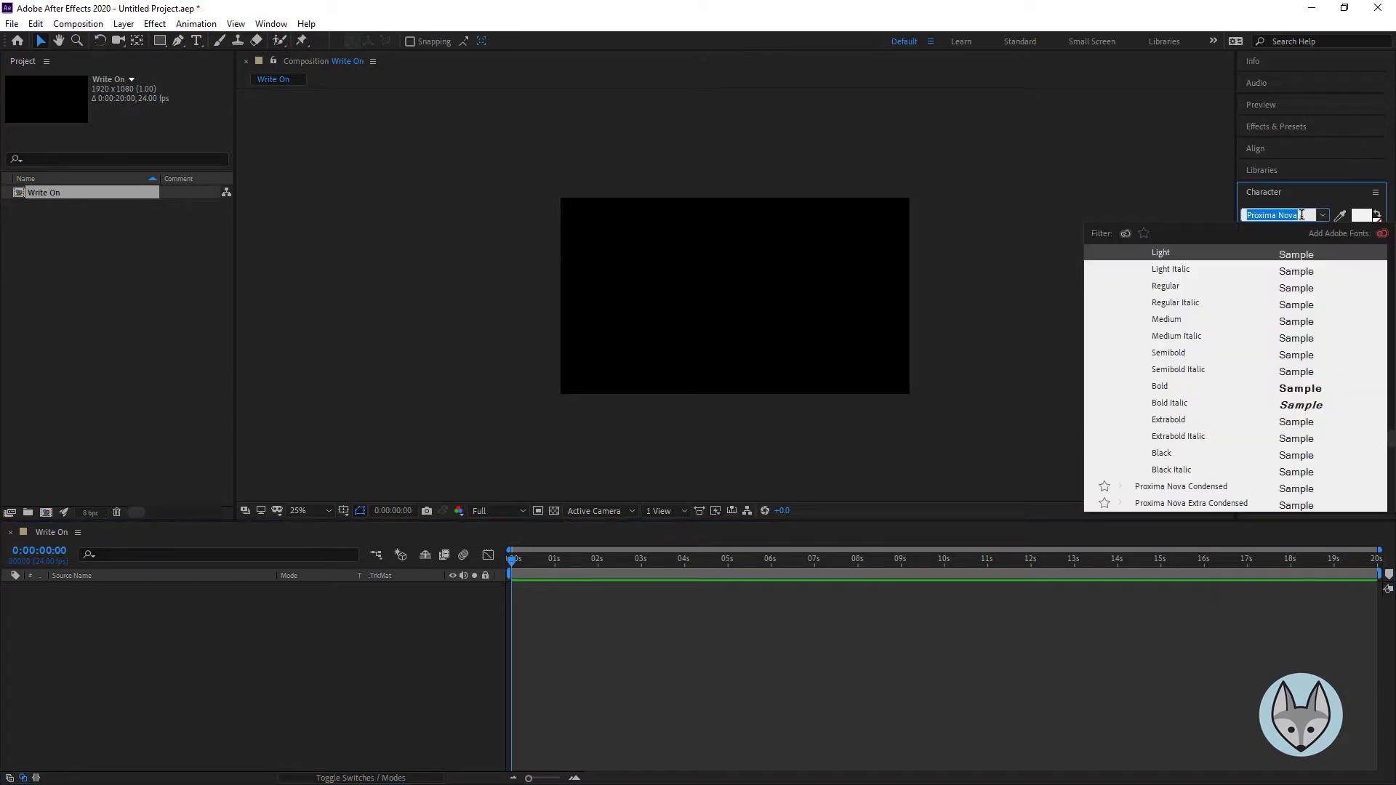
{"action": "type", "text": "turb"}
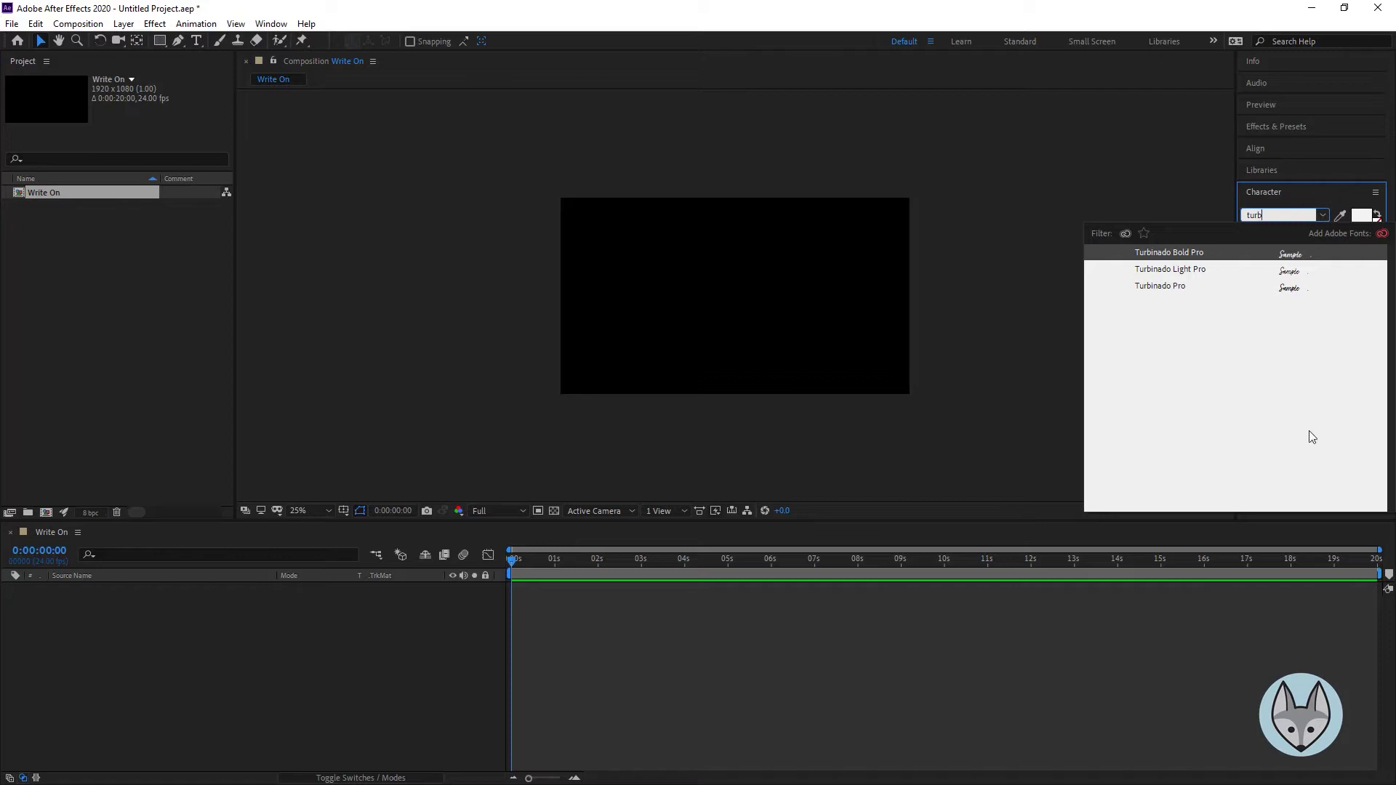
{"action": "left_click", "coordinate": [1180, 287]}
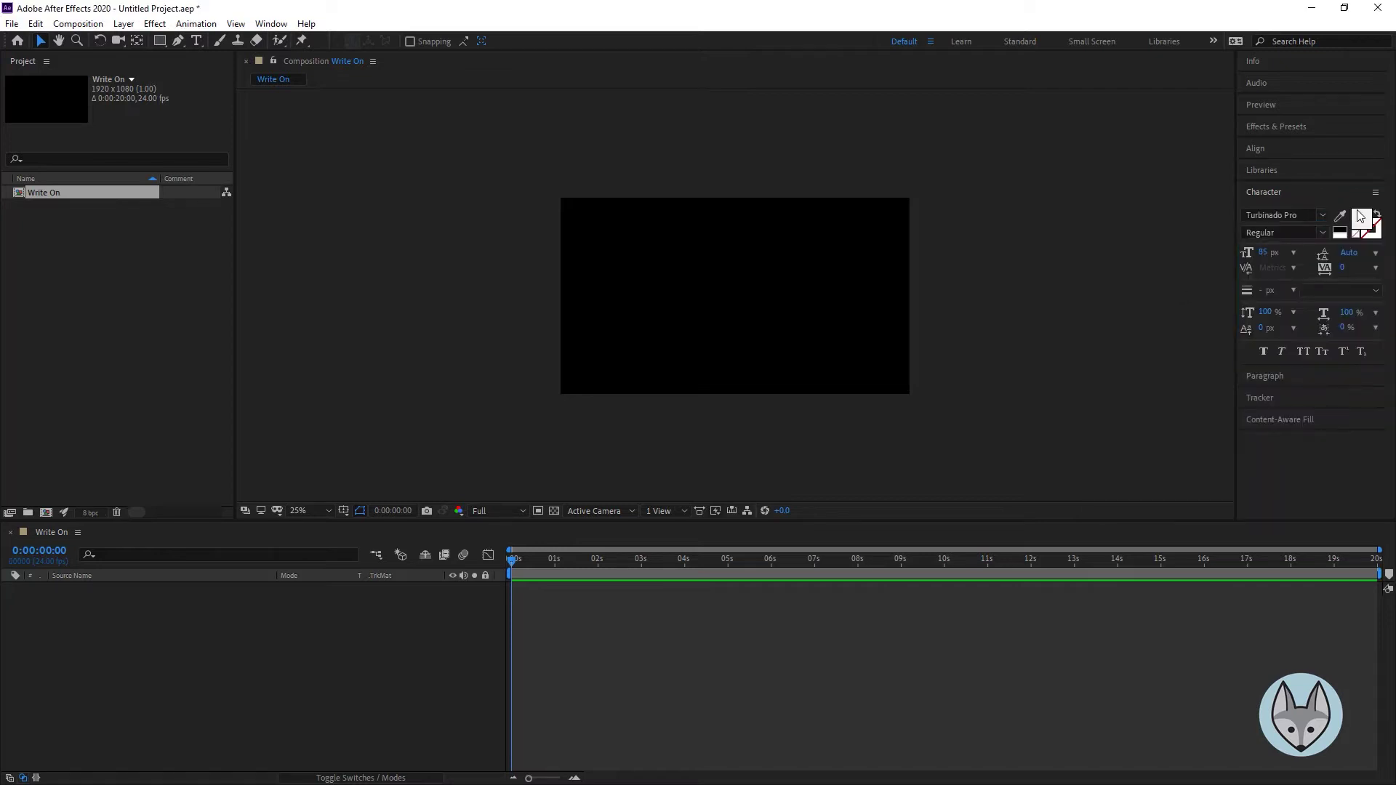
{"action": "left_click", "coordinate": [1309, 234]}
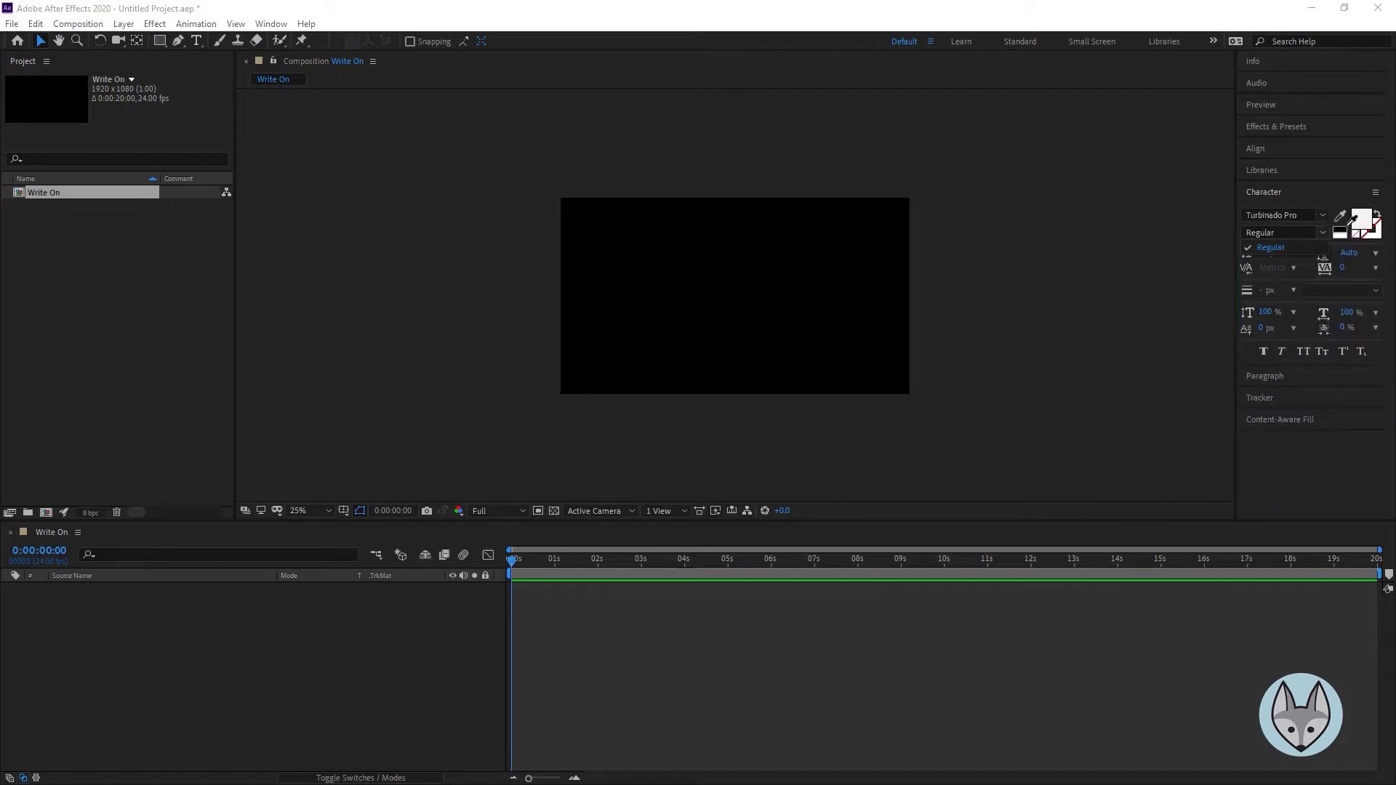
{"action": "left_click", "coordinate": [1362, 218]}
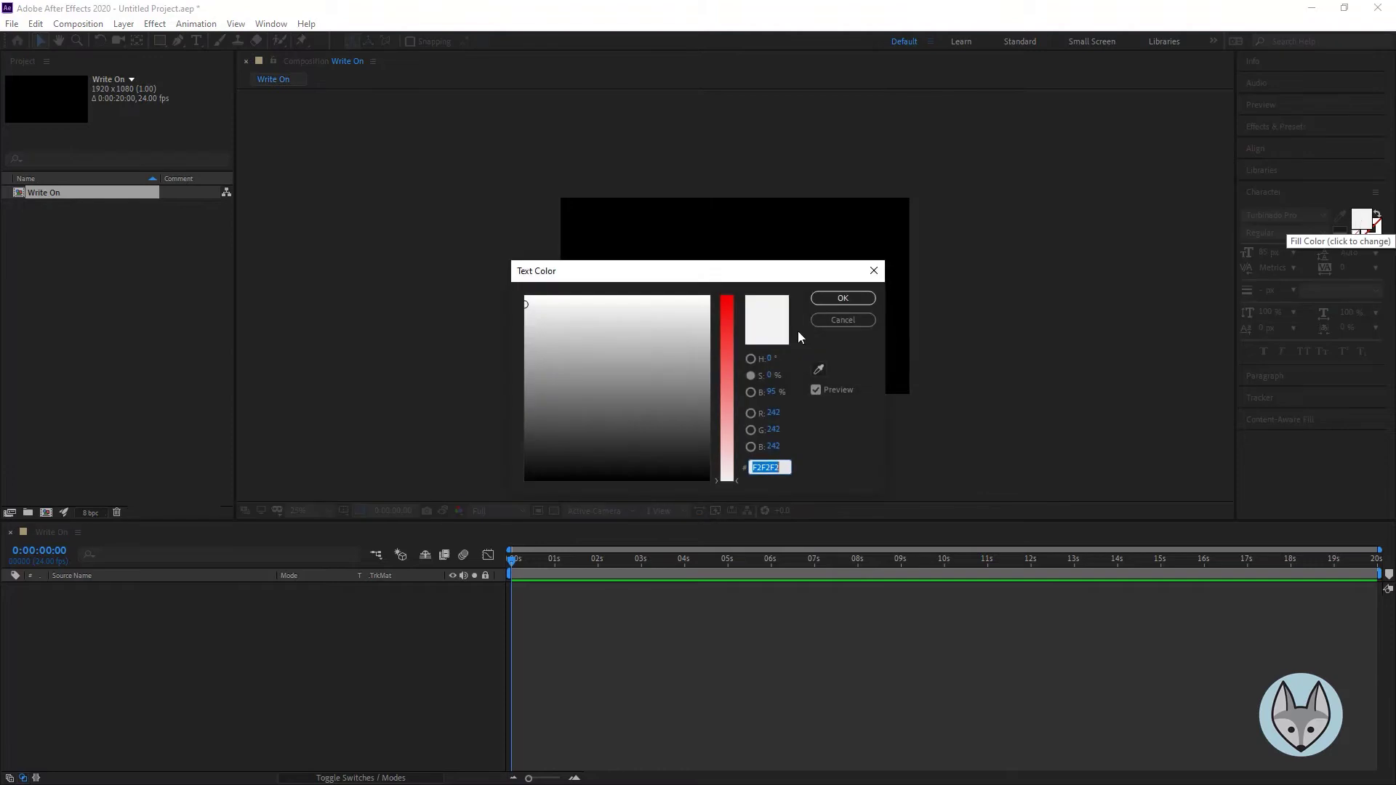
{"action": "left_click", "coordinate": [727, 318]}
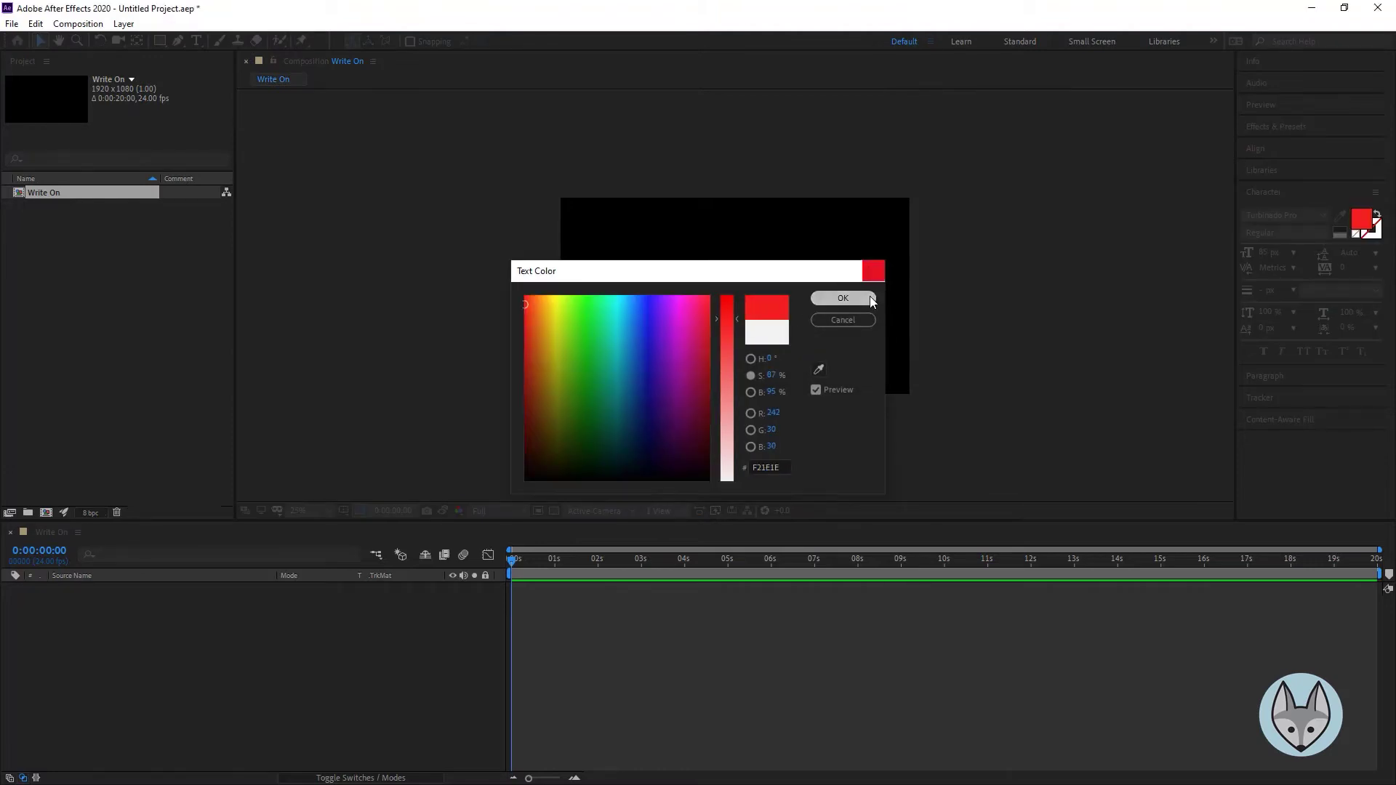
{"action": "left_click", "coordinate": [843, 302]}
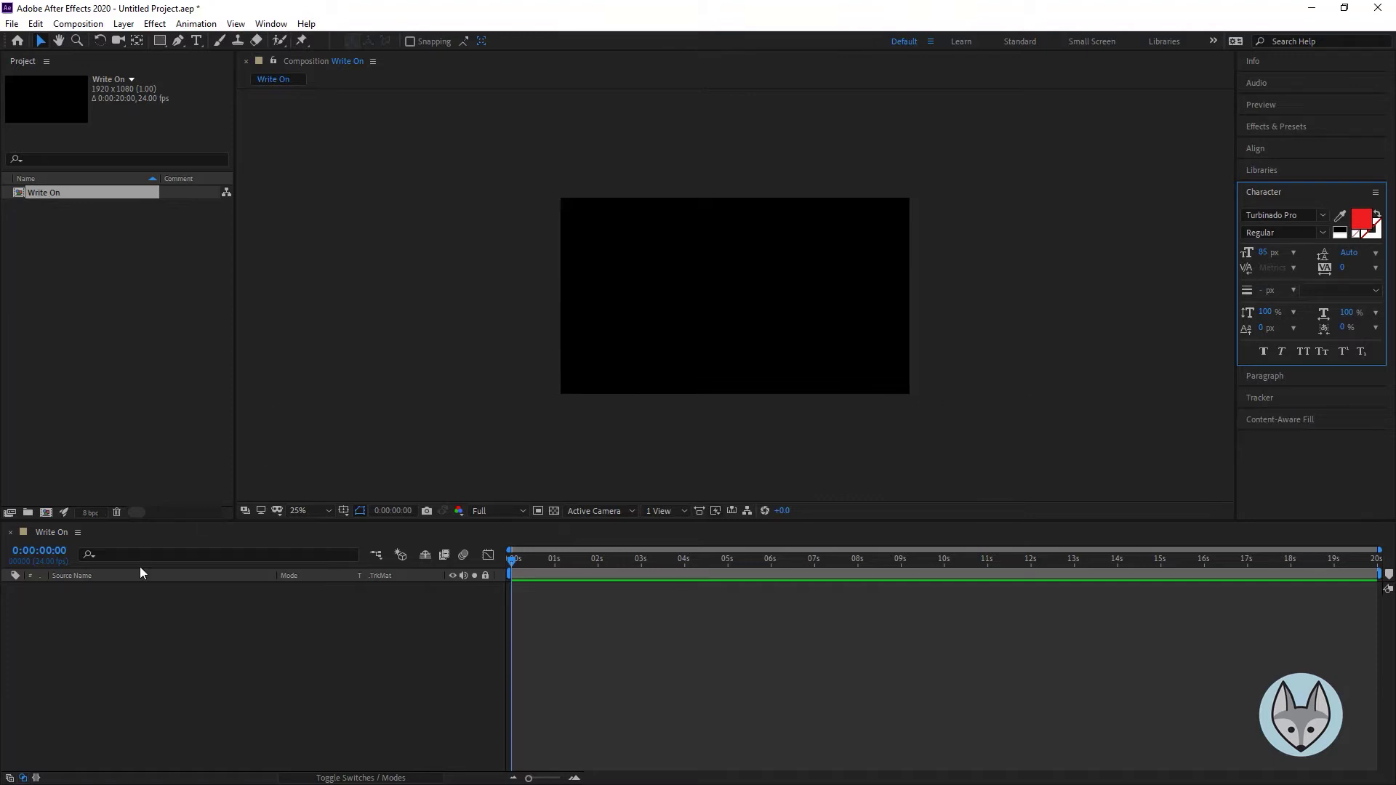
- Add a new text layer containing the letter "S" to the composition
{"action": "right_click", "coordinate": [146, 608]}
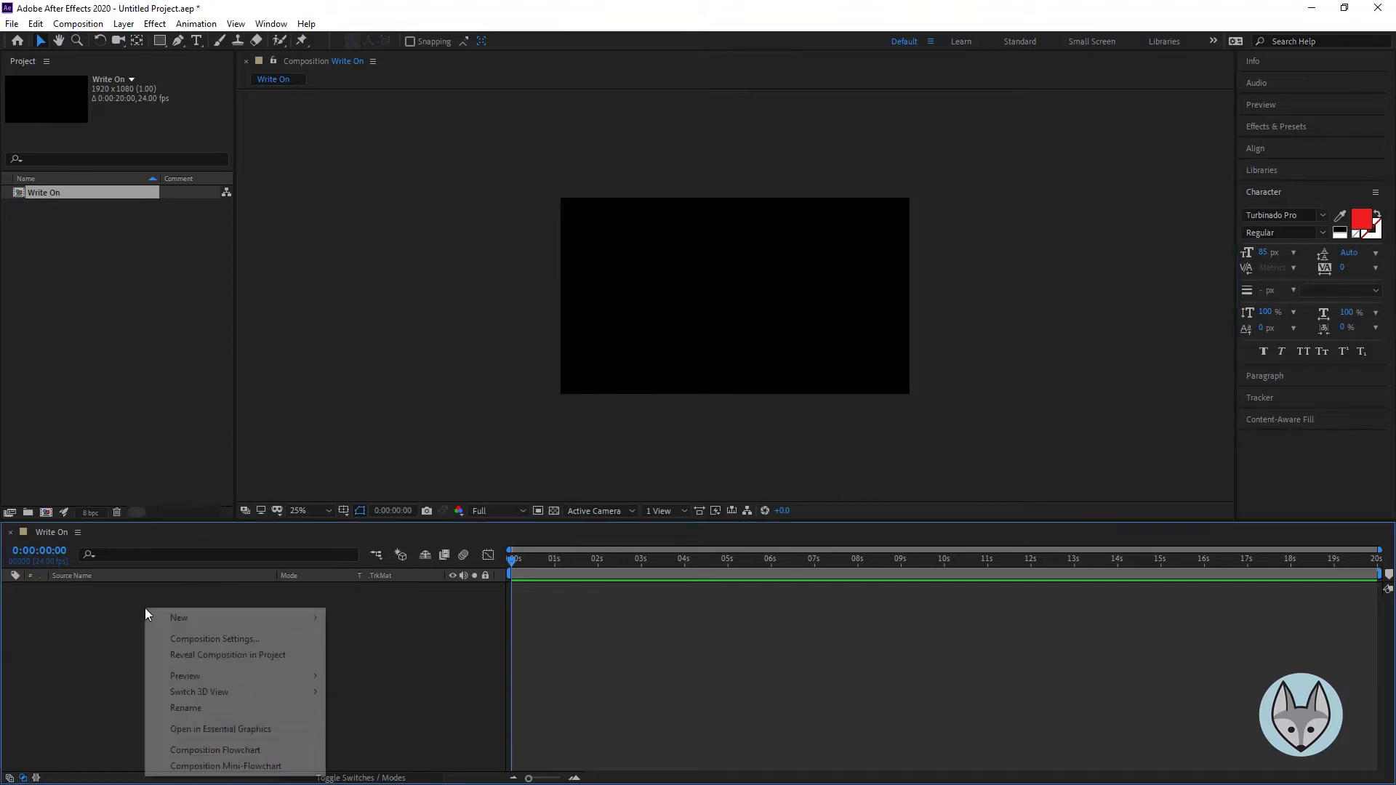
{"action": "mouse_move", "coordinate": [233, 617]}
{"action": "left_click", "coordinate": [466, 473]}
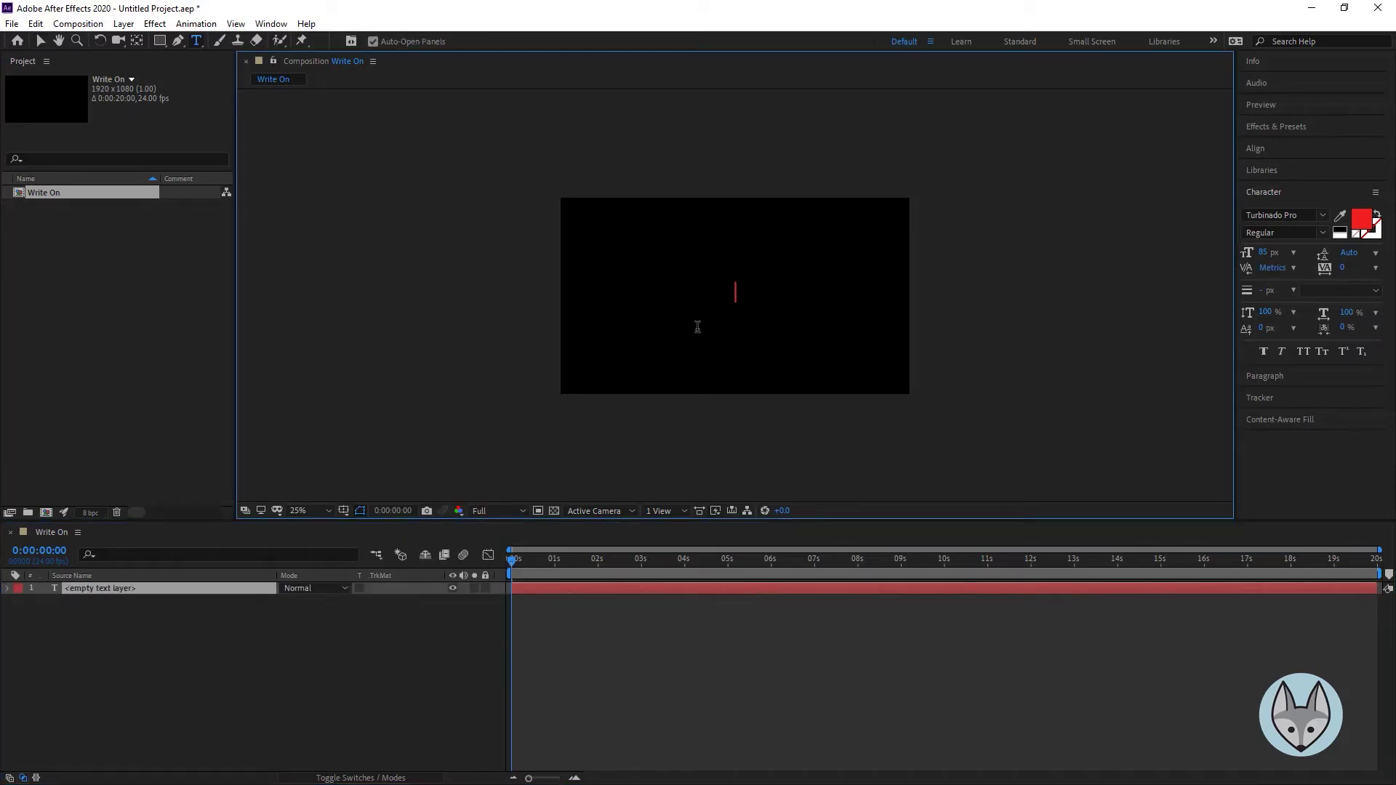
{"action": "type", "text": "S"}
{"action": "left_click", "coordinate": [40, 42]}
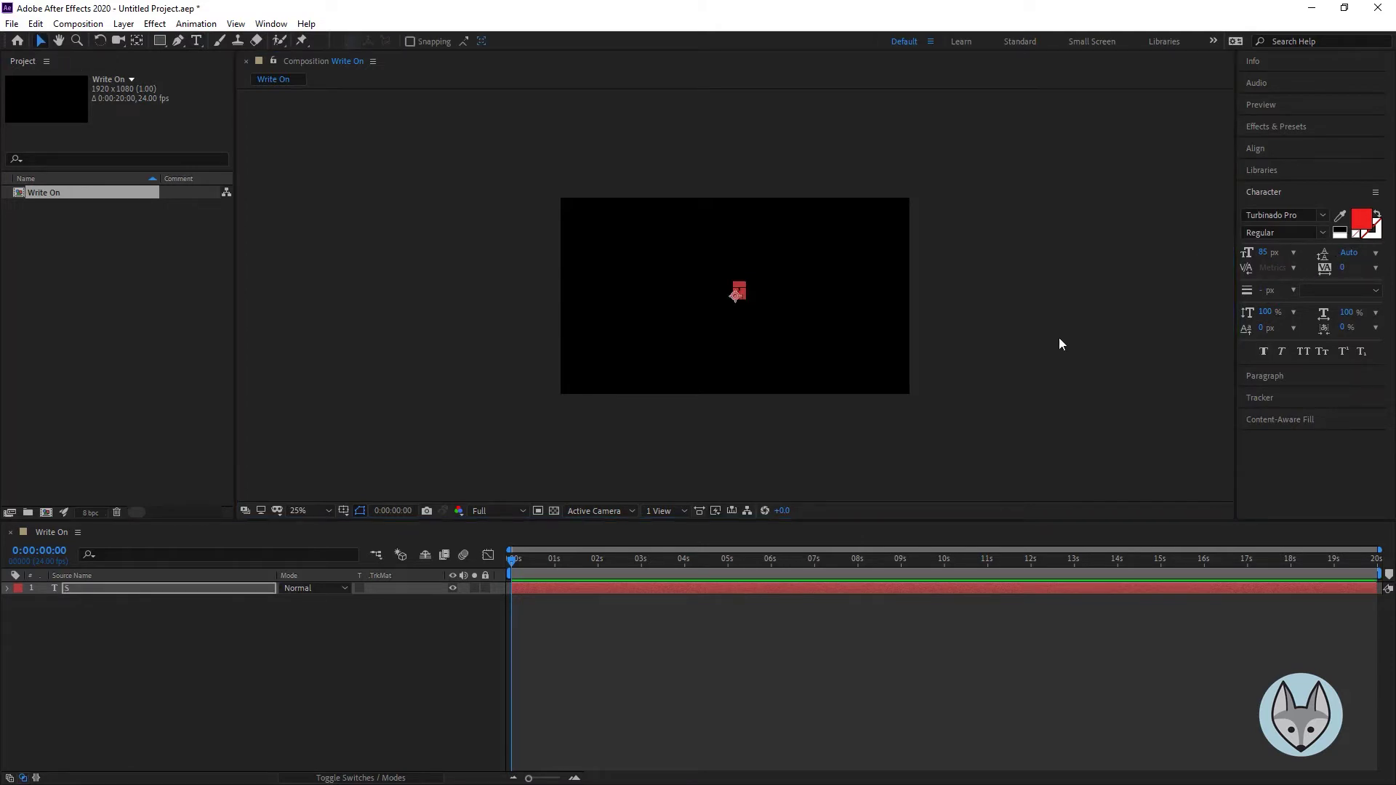
- Set the font size of the S text to 700 px
{"action": "double_click", "coordinate": [118, 588]}
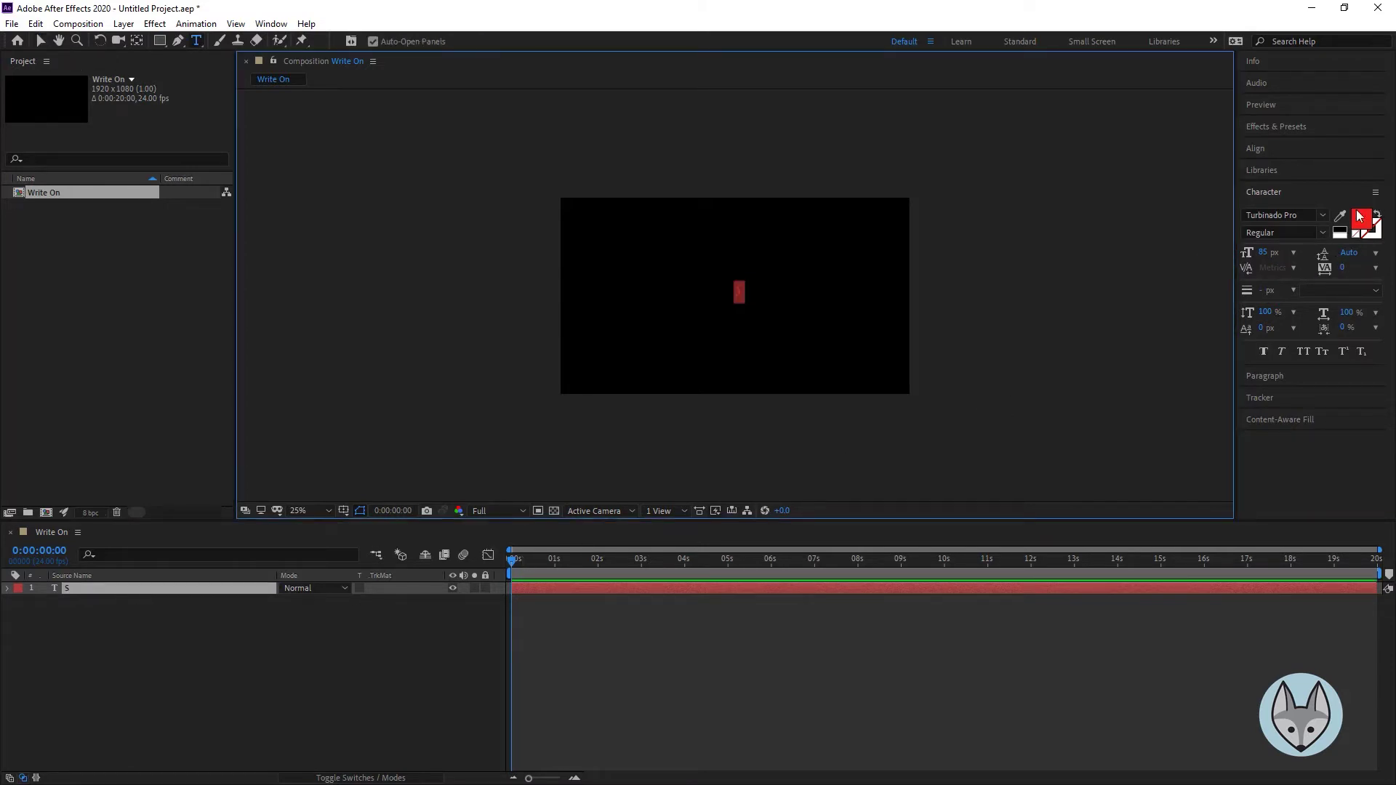
{"action": "left_click_drag", "start_coordinate": [1264, 253], "coordinate": [1371, 253]}
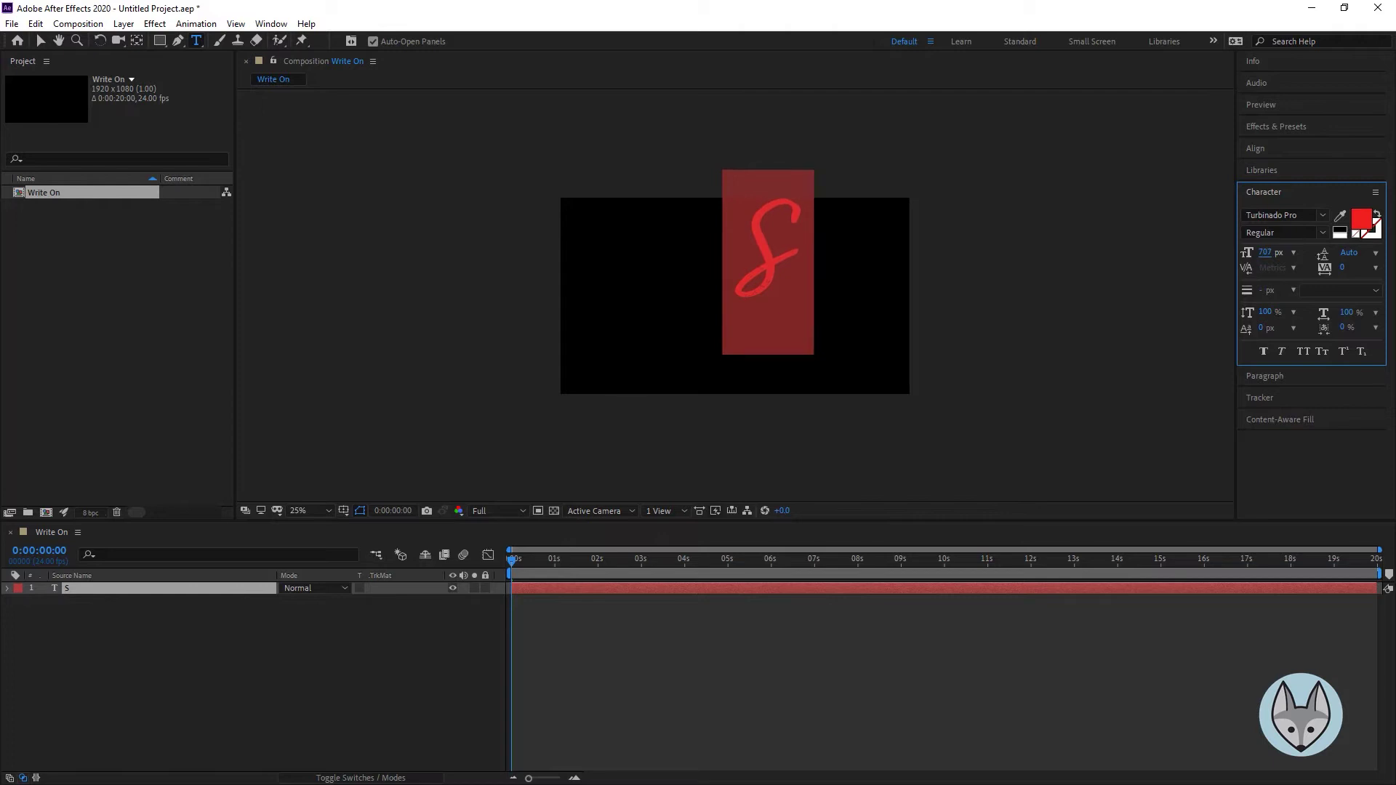
{"action": "left_click", "coordinate": [1267, 255]}
{"action": "type", "text": "700"}
{"action": "key", "text": "Return"}
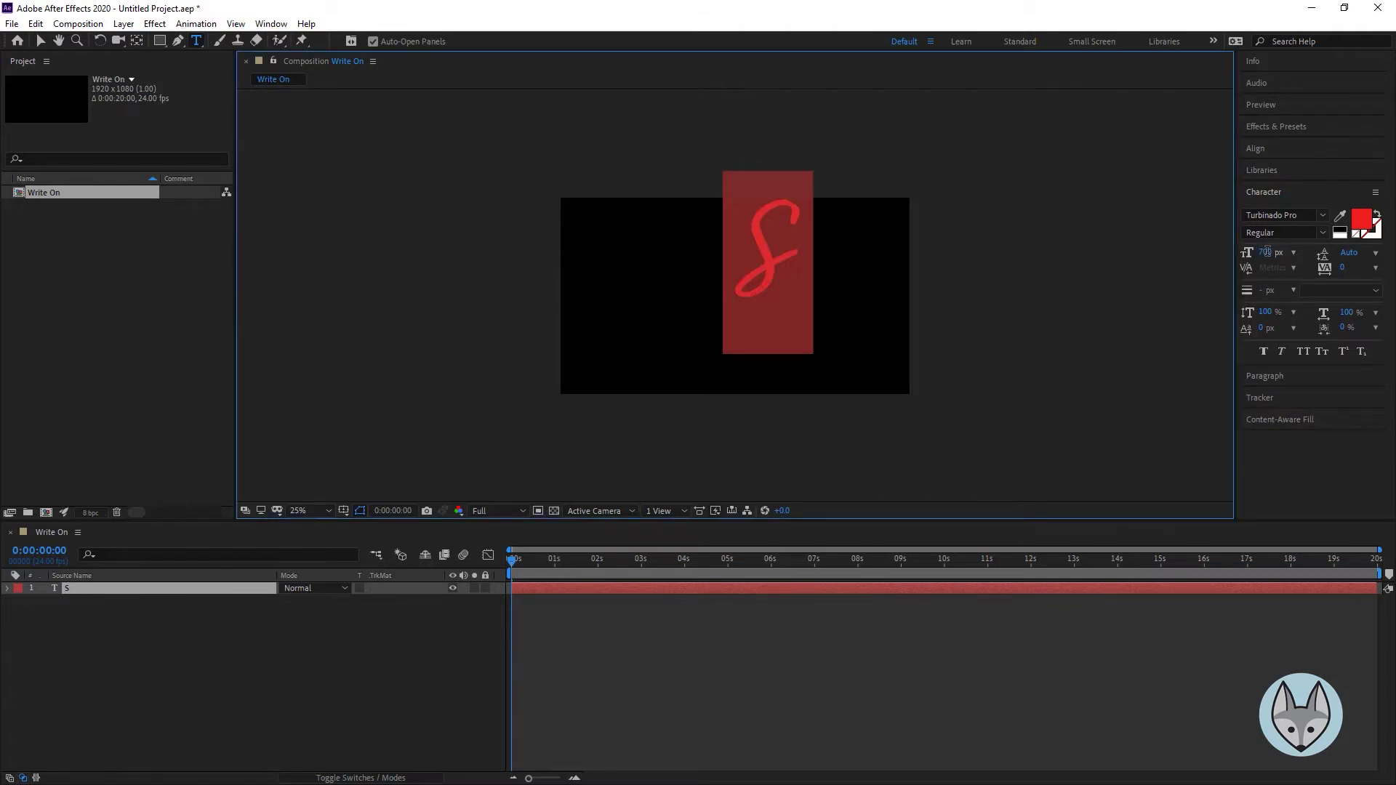
- Move the S to the center of the composition and deselect the layer
{"action": "key", "text": "v"}
{"action": "left_click_drag", "start_coordinate": [753, 291], "coordinate": [728, 317]}
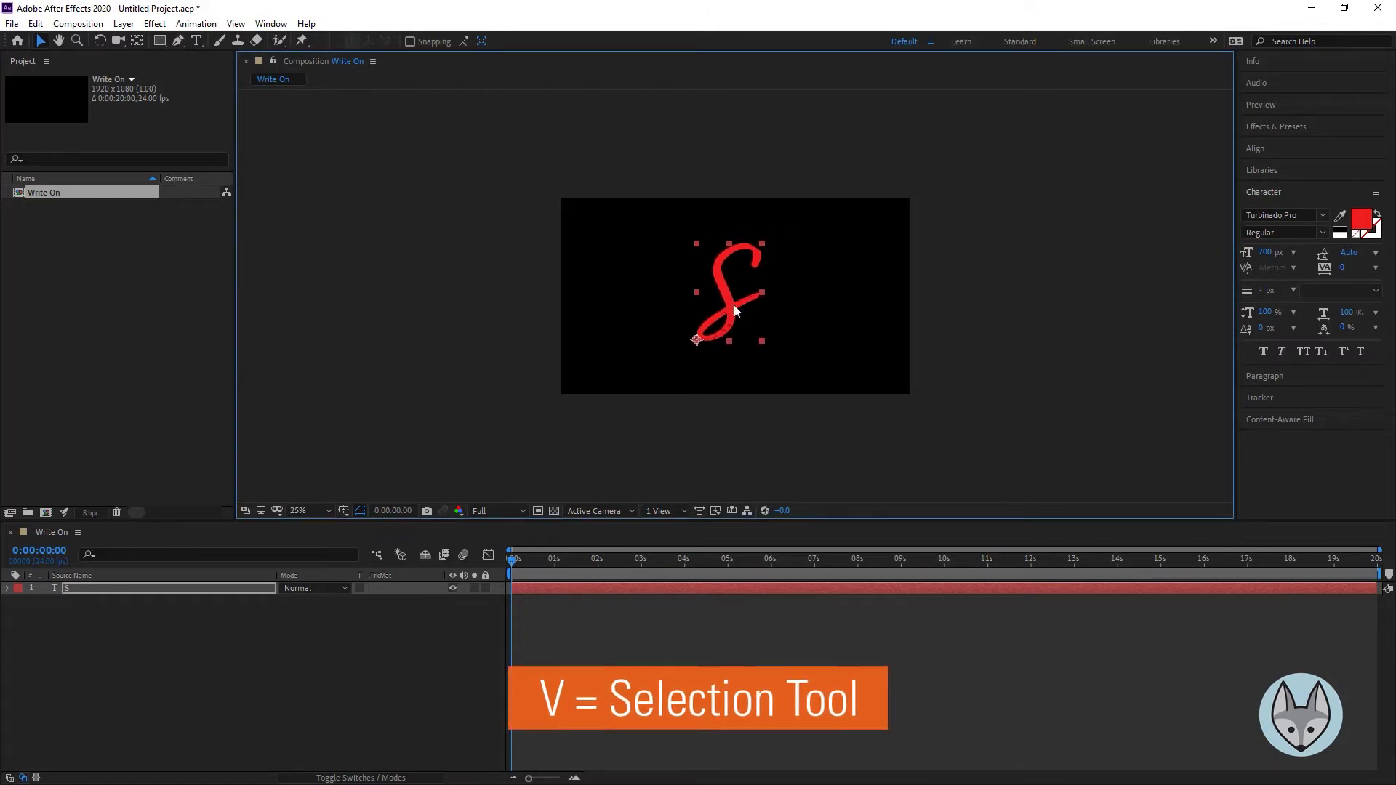
{"action": "left_click", "coordinate": [976, 298]}
{"action": "key", "text": "period"}
{"action": "key", "text": "period"}
{"action": "key", "text": "comma"}
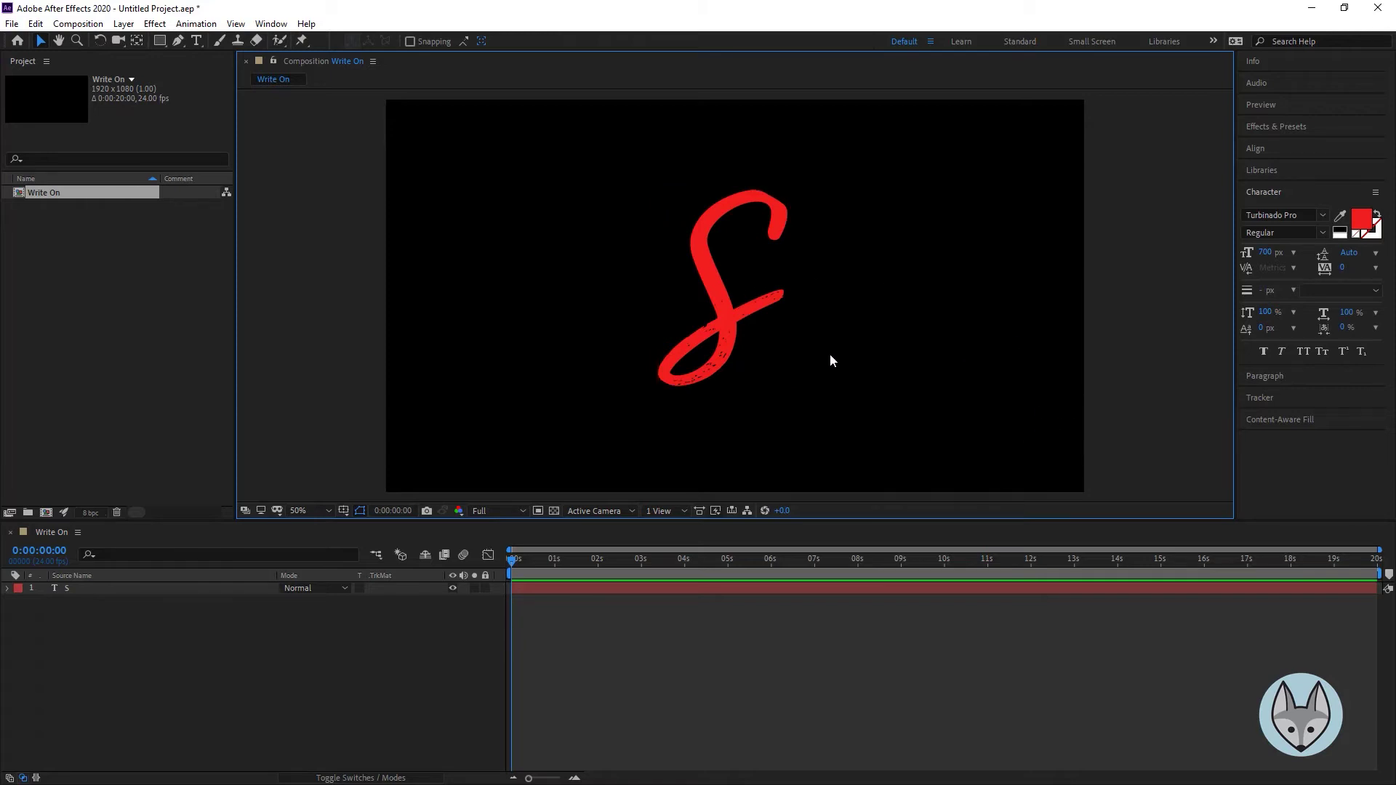
- With no layer selected, start tracing the S with the Pen tool, from its upper tip around to the top of the curve
{"action": "left_click", "coordinate": [90, 588]}
{"action": "left_click", "coordinate": [197, 661]}
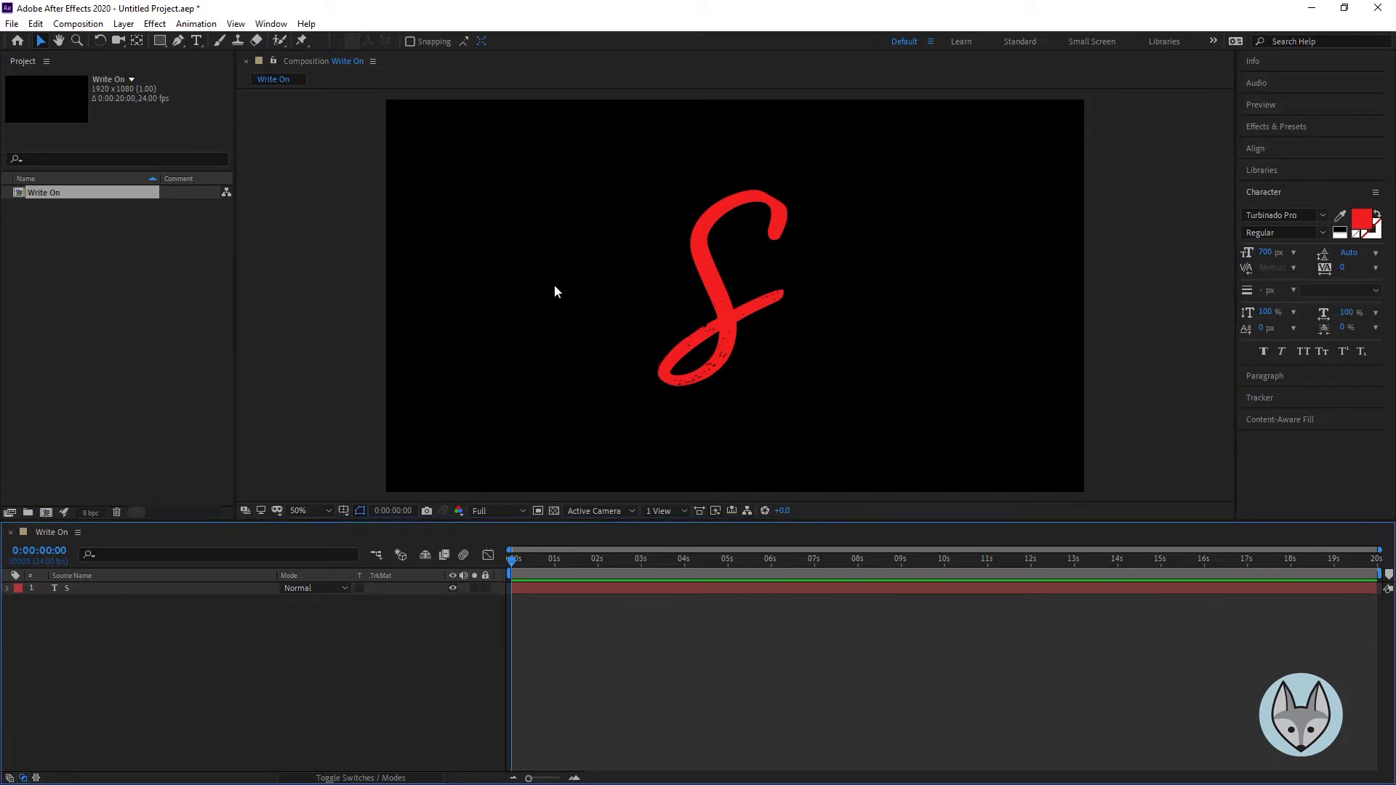
{"action": "left_click", "coordinate": [178, 42]}
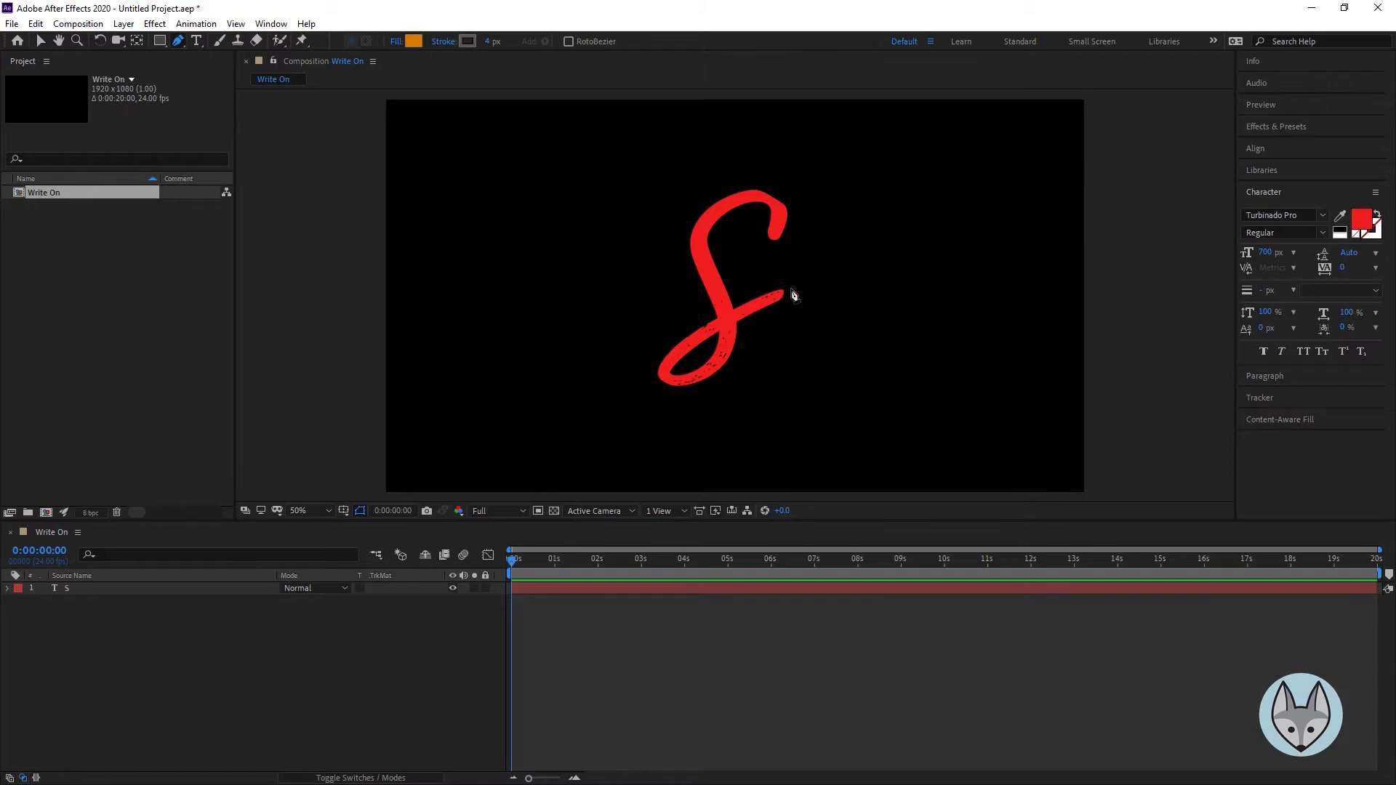
{"action": "left_click", "coordinate": [769, 240]}
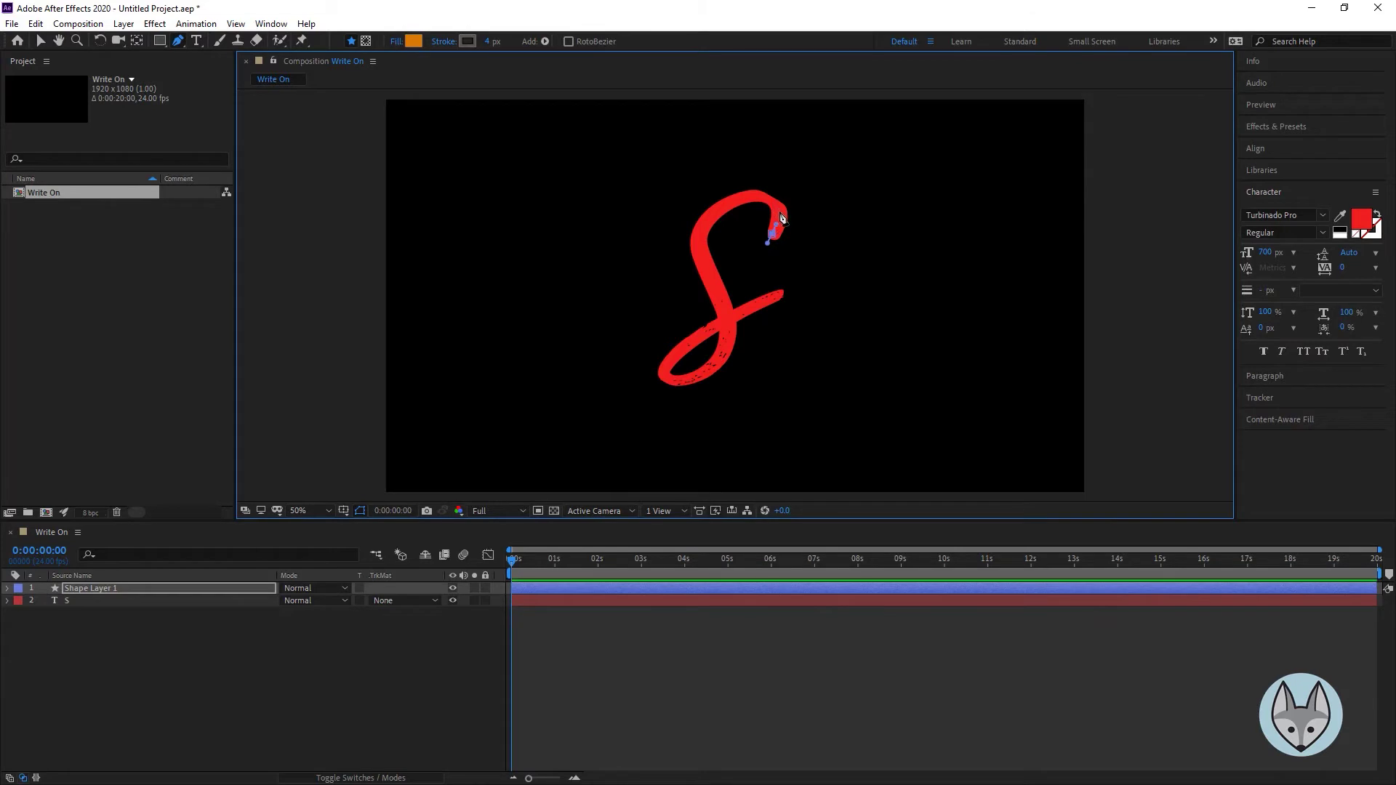
{"action": "left_click", "coordinate": [776, 212]}
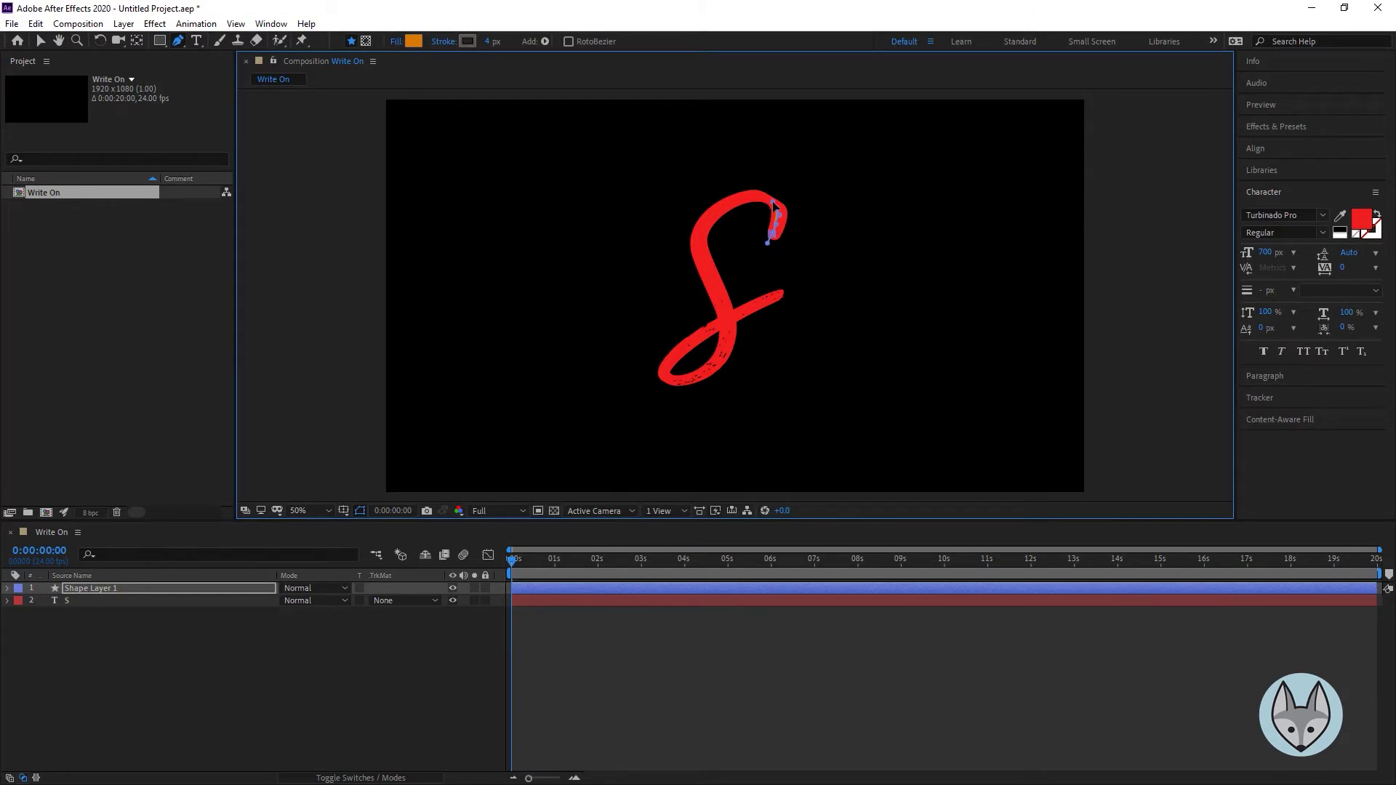
{"action": "left_click", "coordinate": [760, 194]}
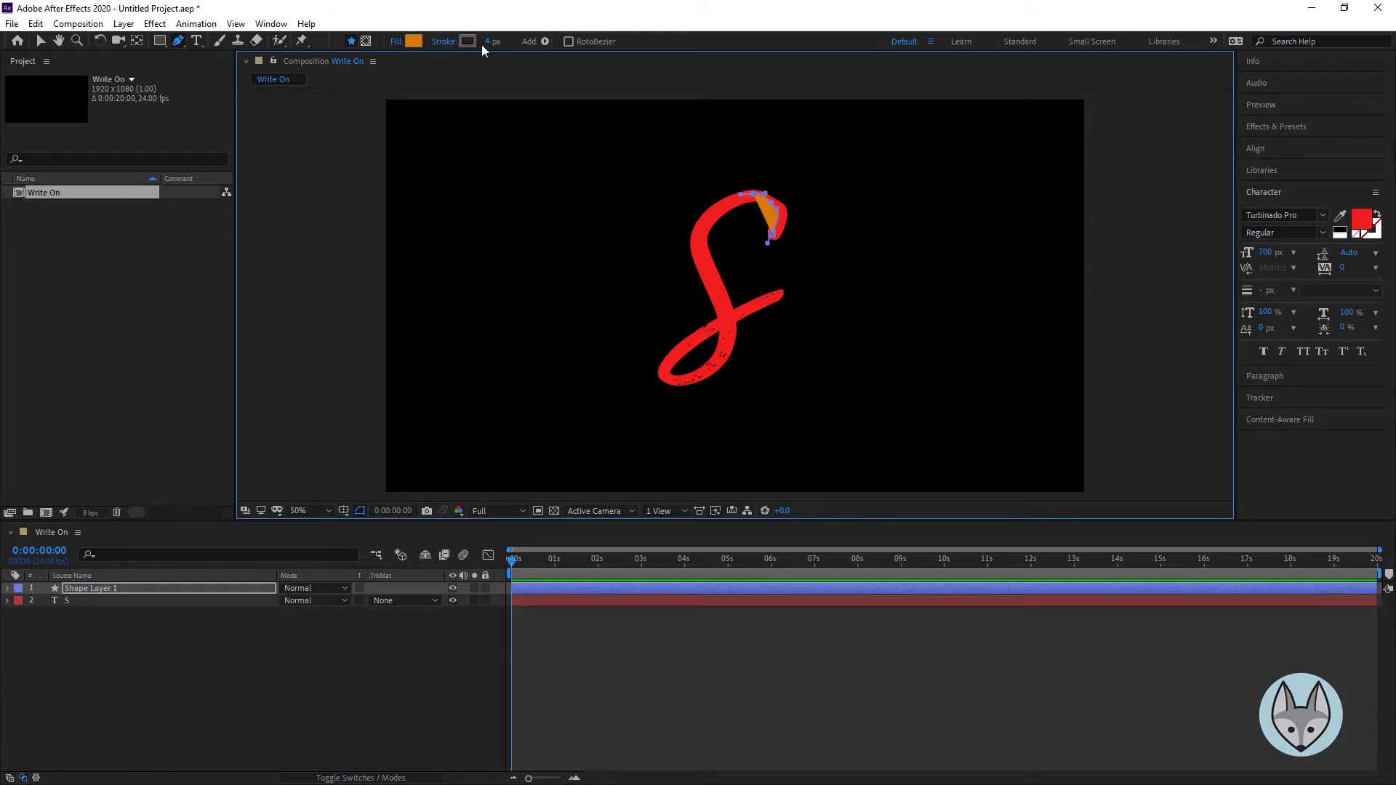
- Set the fill of the traced shape path to None
{"action": "left_click", "coordinate": [396, 41]}
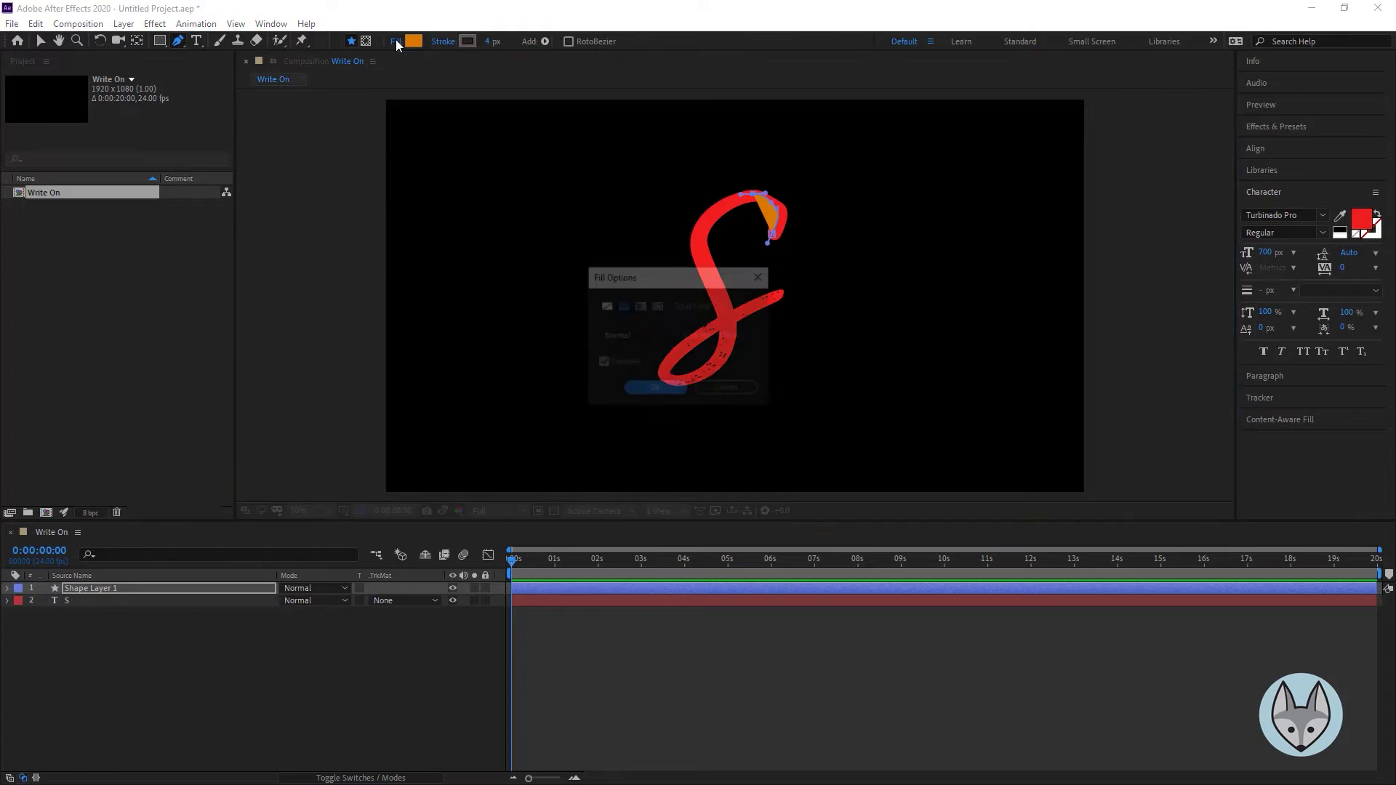
{"action": "left_click", "coordinate": [598, 304]}
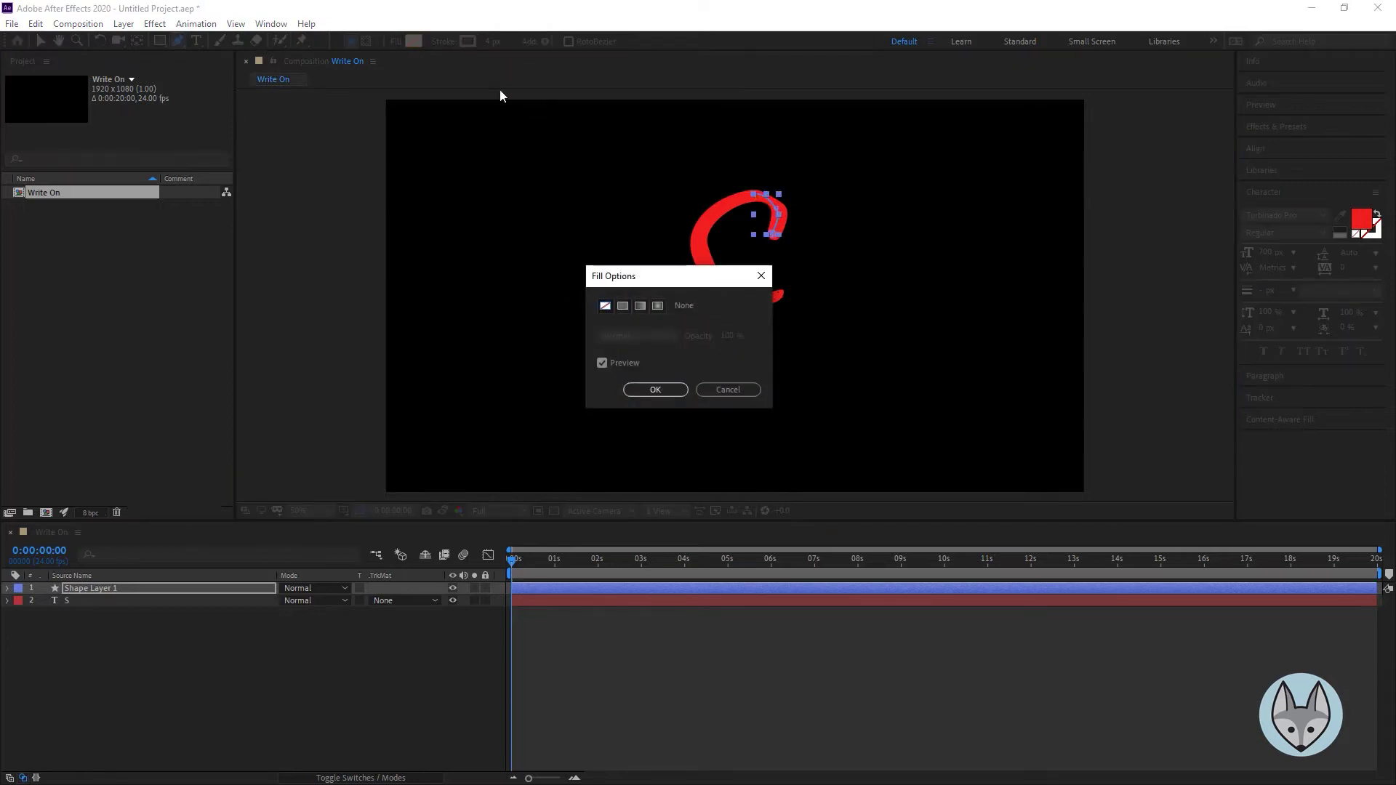
{"action": "left_click", "coordinate": [657, 391]}
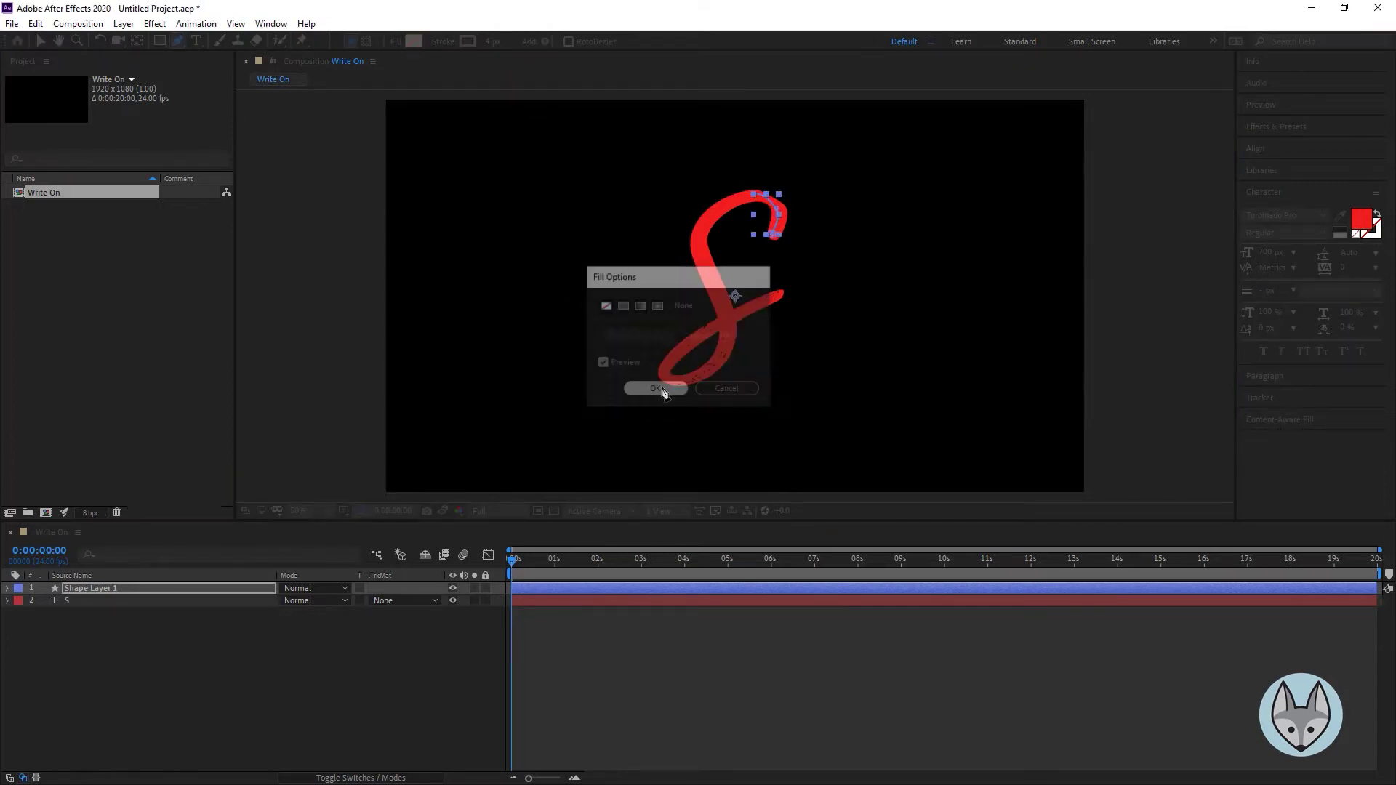
- Give the traced path an orange-brown stroke and set the stroke width to 23 px
{"action": "left_click", "coordinate": [470, 43]}
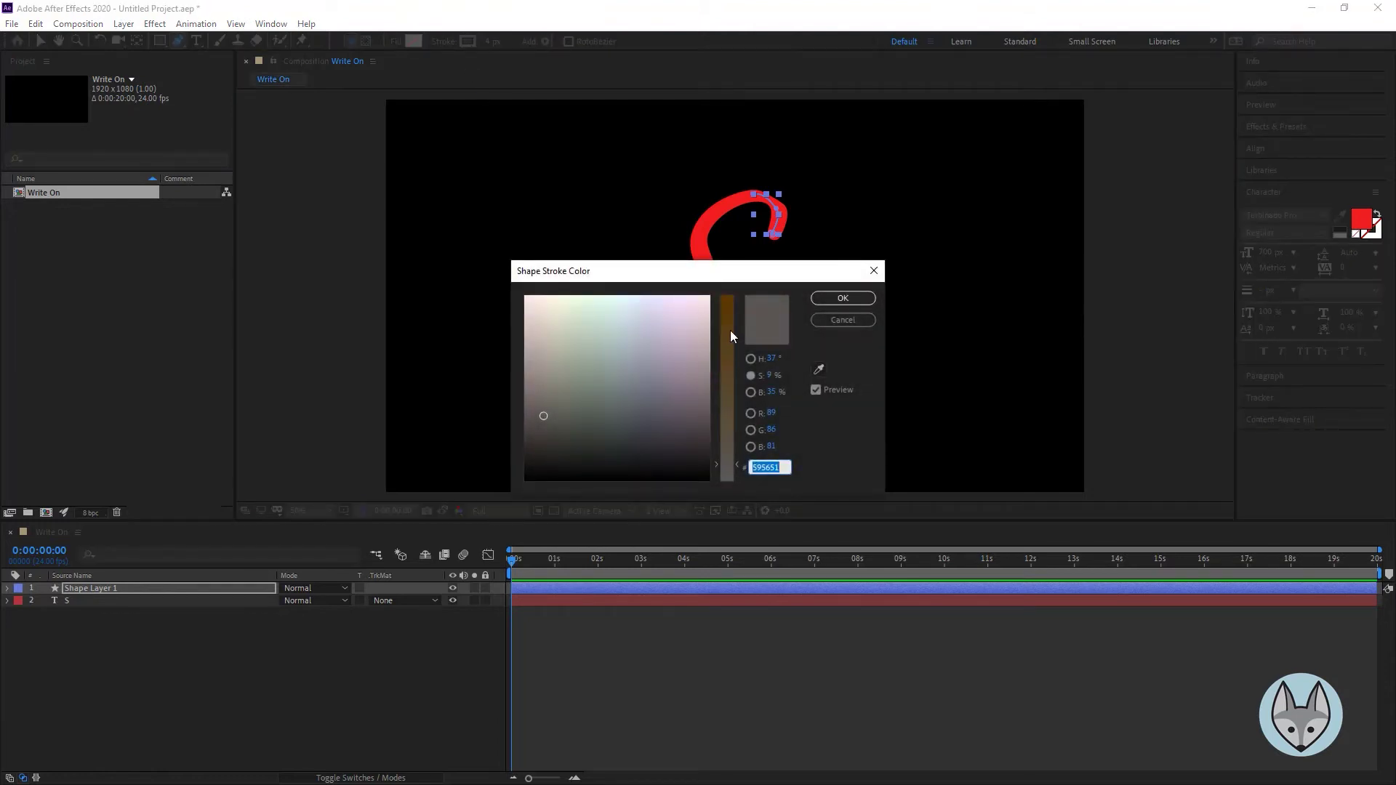
{"action": "left_click_drag", "start_coordinate": [731, 336], "coordinate": [728, 307]}
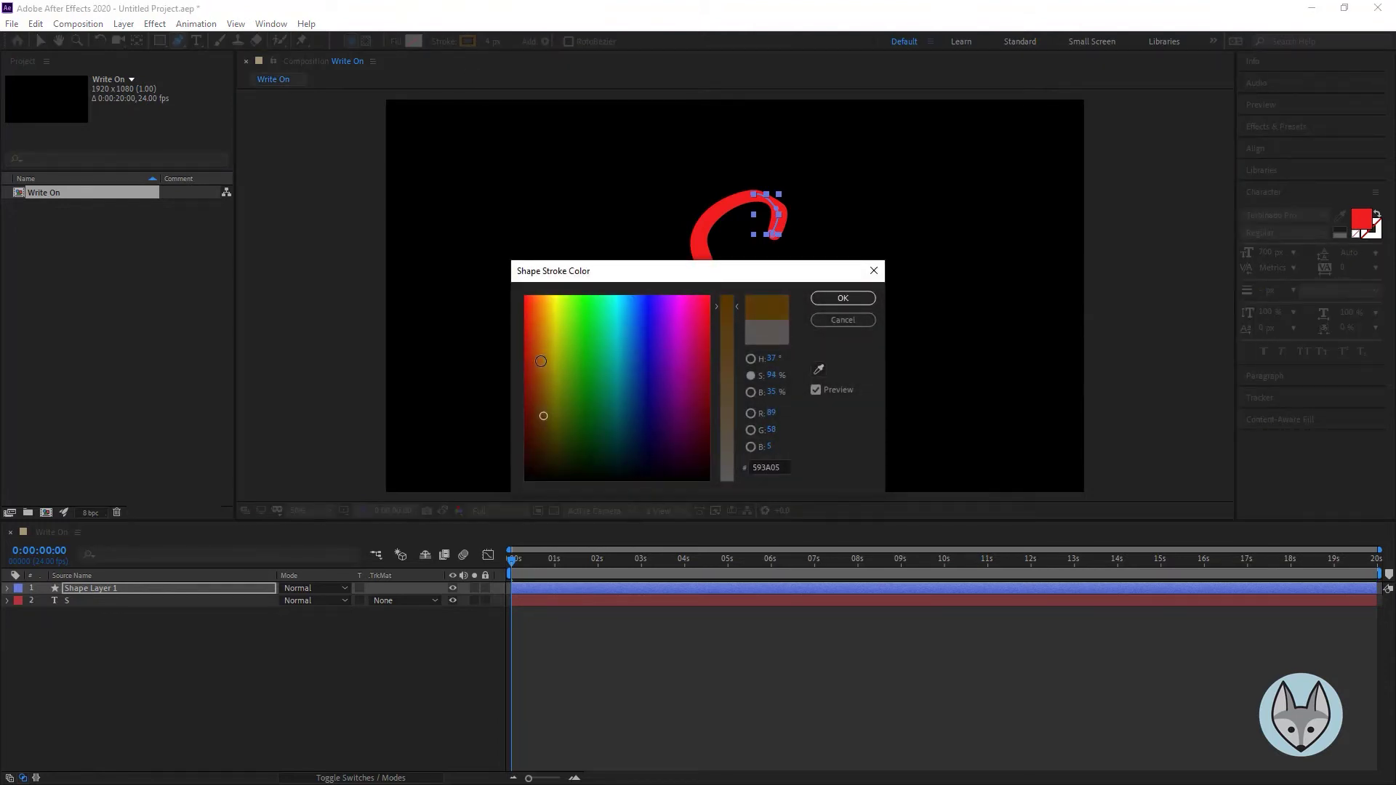
{"action": "left_click", "coordinate": [840, 298]}
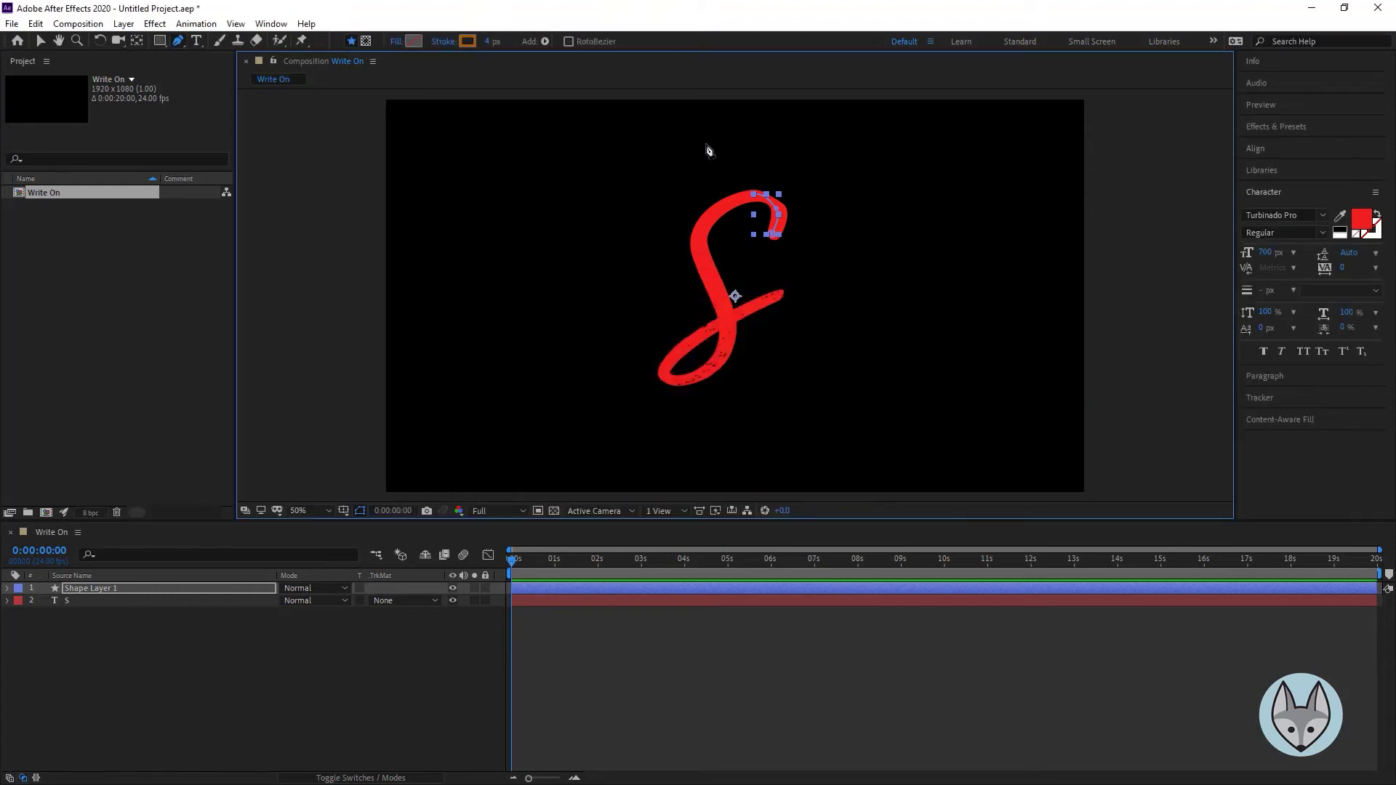
{"action": "left_click_drag", "start_coordinate": [492, 42], "coordinate": [505, 41]}
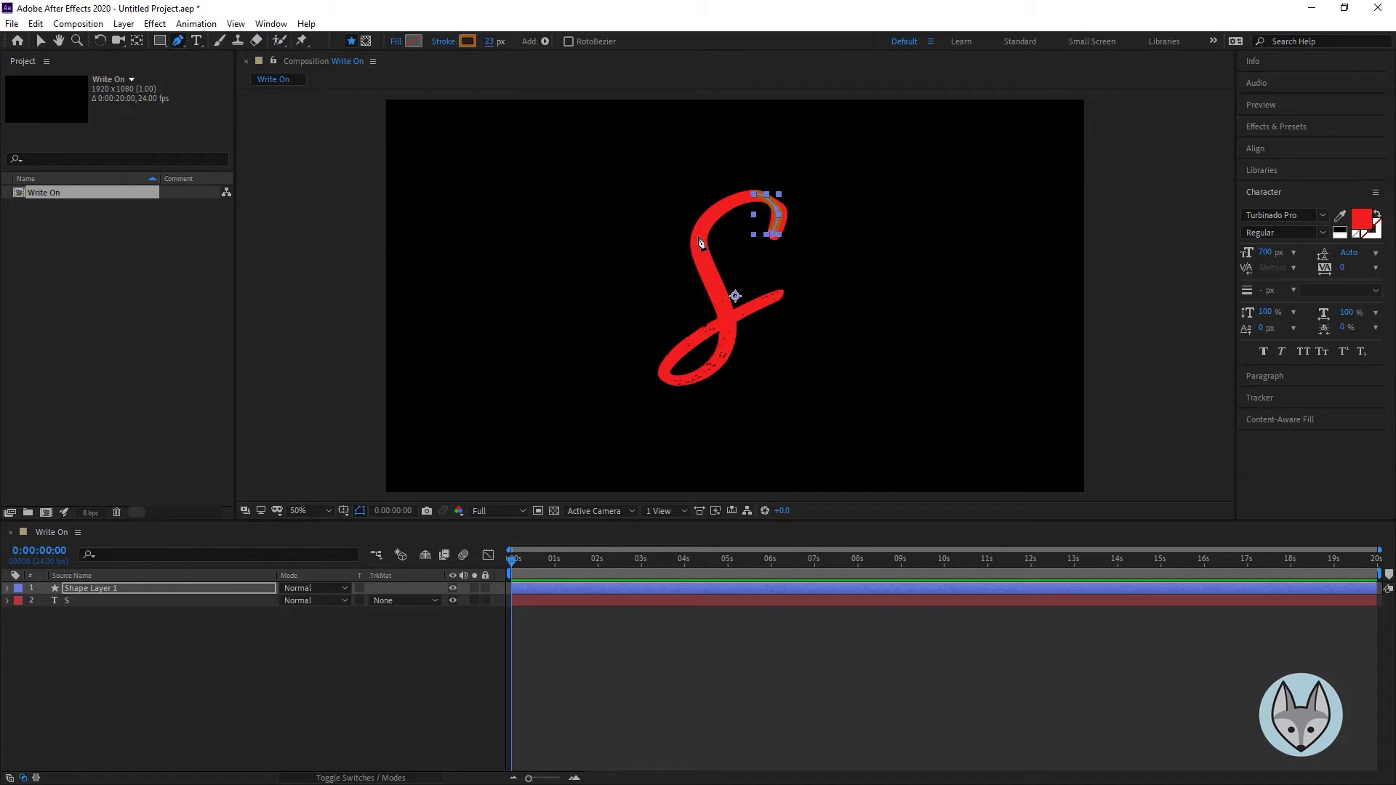
- Continue the pen path along the center of the S, down the spine, around the lower loop and out to the end of the cross stroke
{"action": "left_click_drag", "start_coordinate": [710, 218], "coordinate": [702, 228]}
{"action": "key", "text": "ctrl+z"}
{"action": "left_click", "coordinate": [754, 194]}
{"action": "left_click", "coordinate": [712, 212]}
{"action": "left_click_drag", "start_coordinate": [712, 213], "coordinate": [700, 251]}
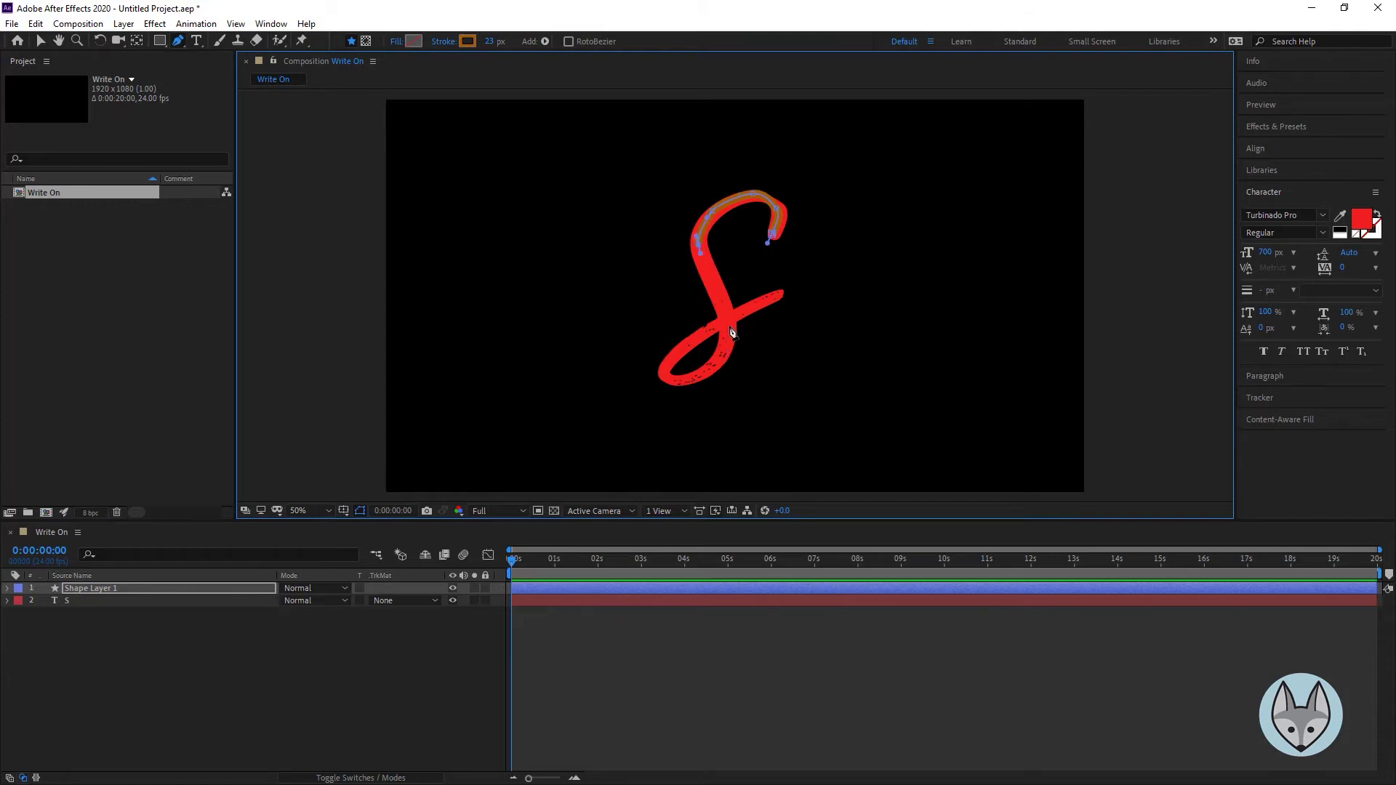
{"action": "left_click_drag", "start_coordinate": [724, 315], "coordinate": [660, 372]}
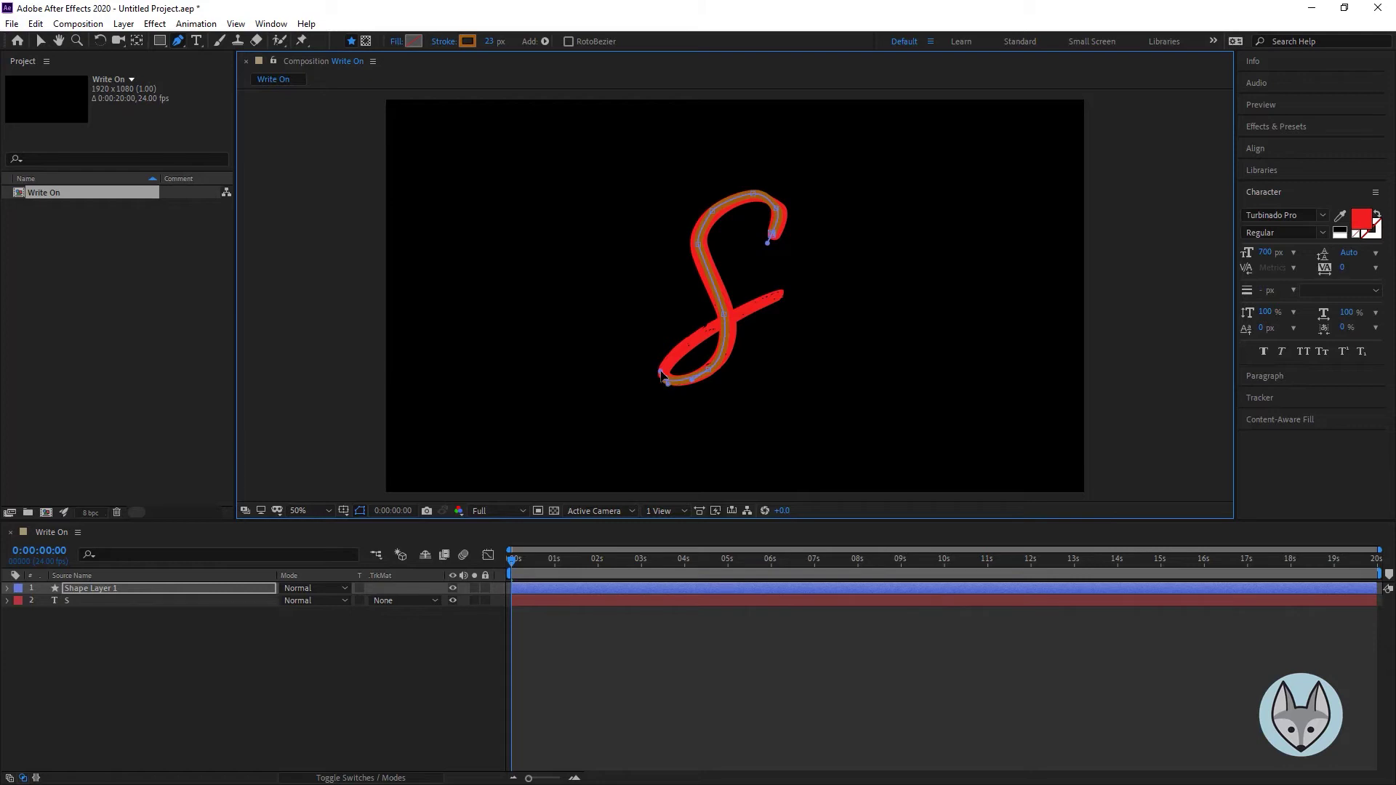
{"action": "left_click_drag", "start_coordinate": [691, 342], "coordinate": [702, 333]}
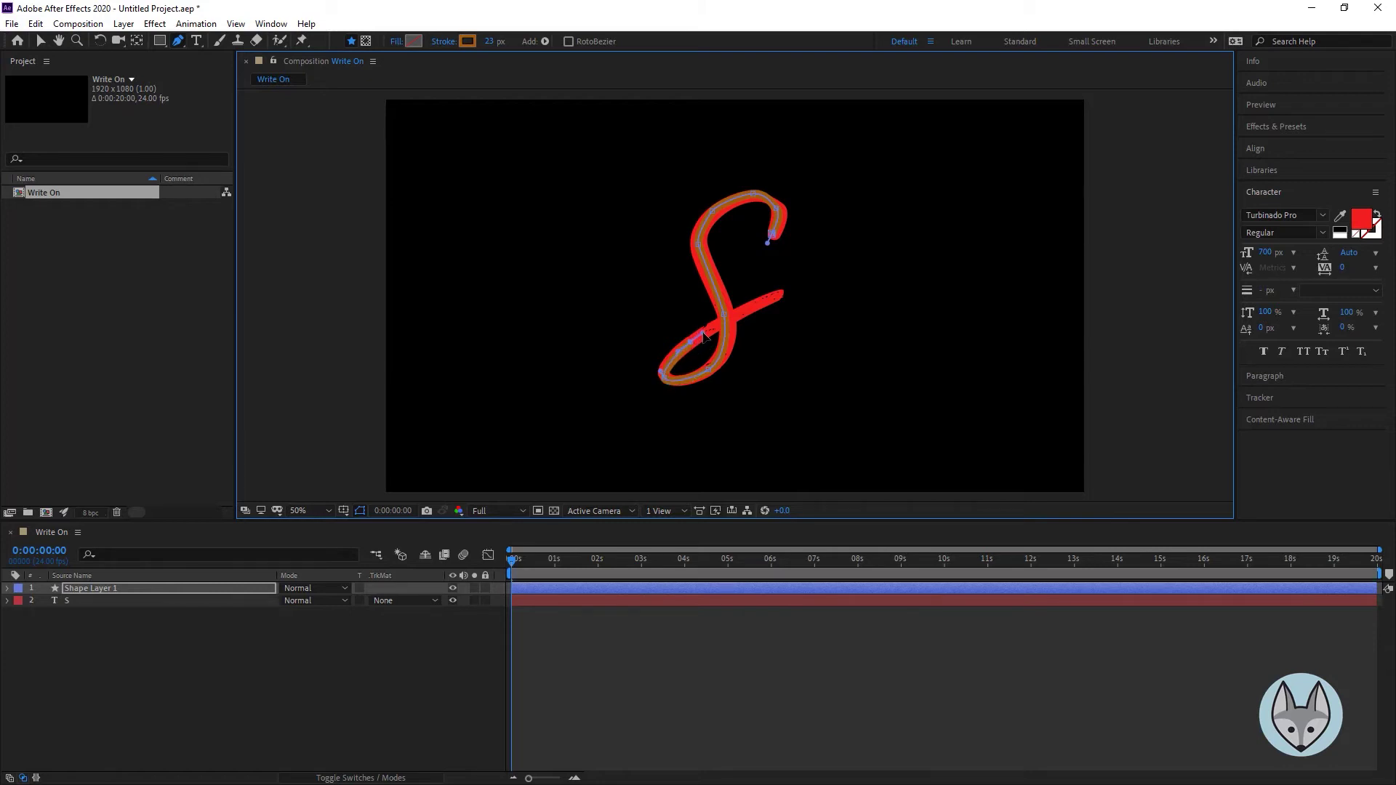
{"action": "left_click", "coordinate": [779, 296]}
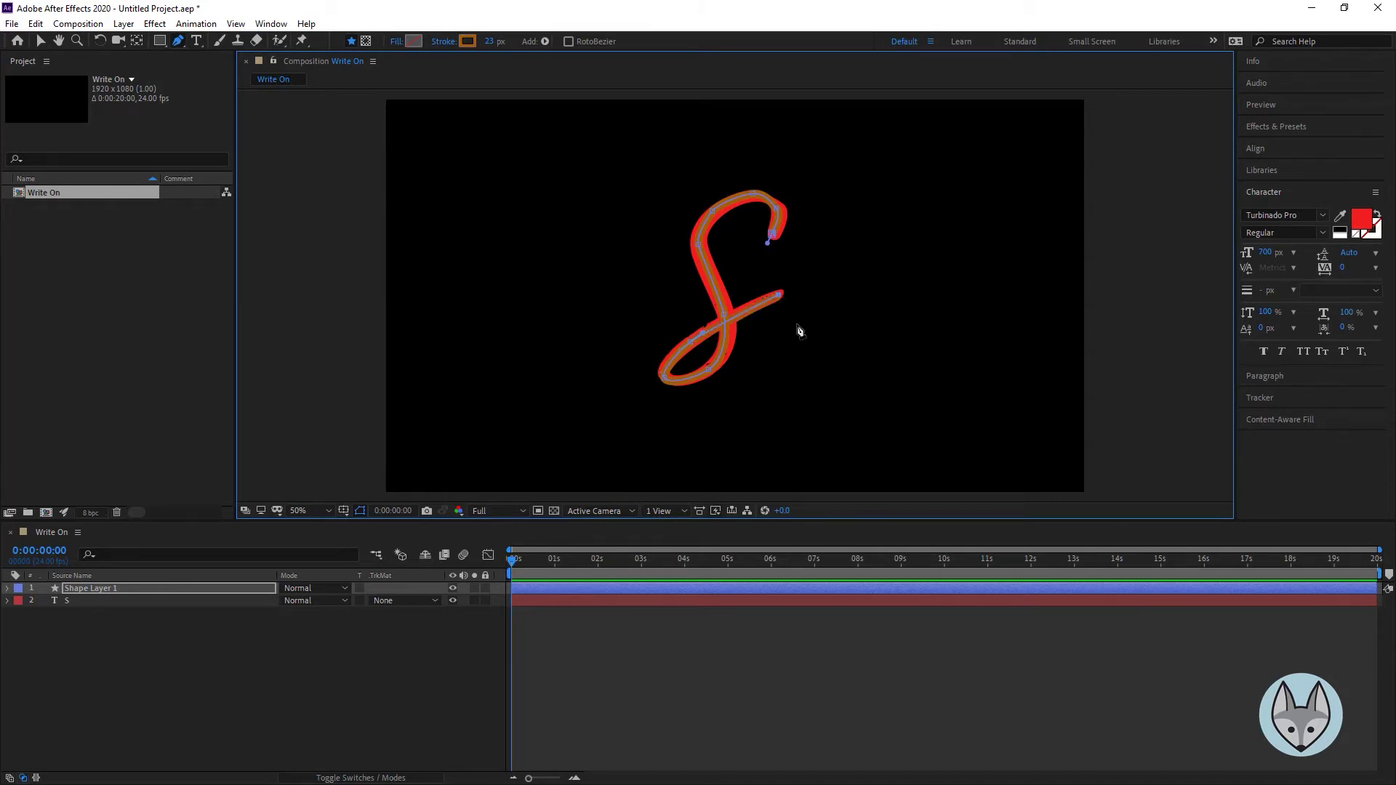
{"action": "scroll", "coordinate": [712, 298], "scroll_direction": "up", "scroll_amount": 1}
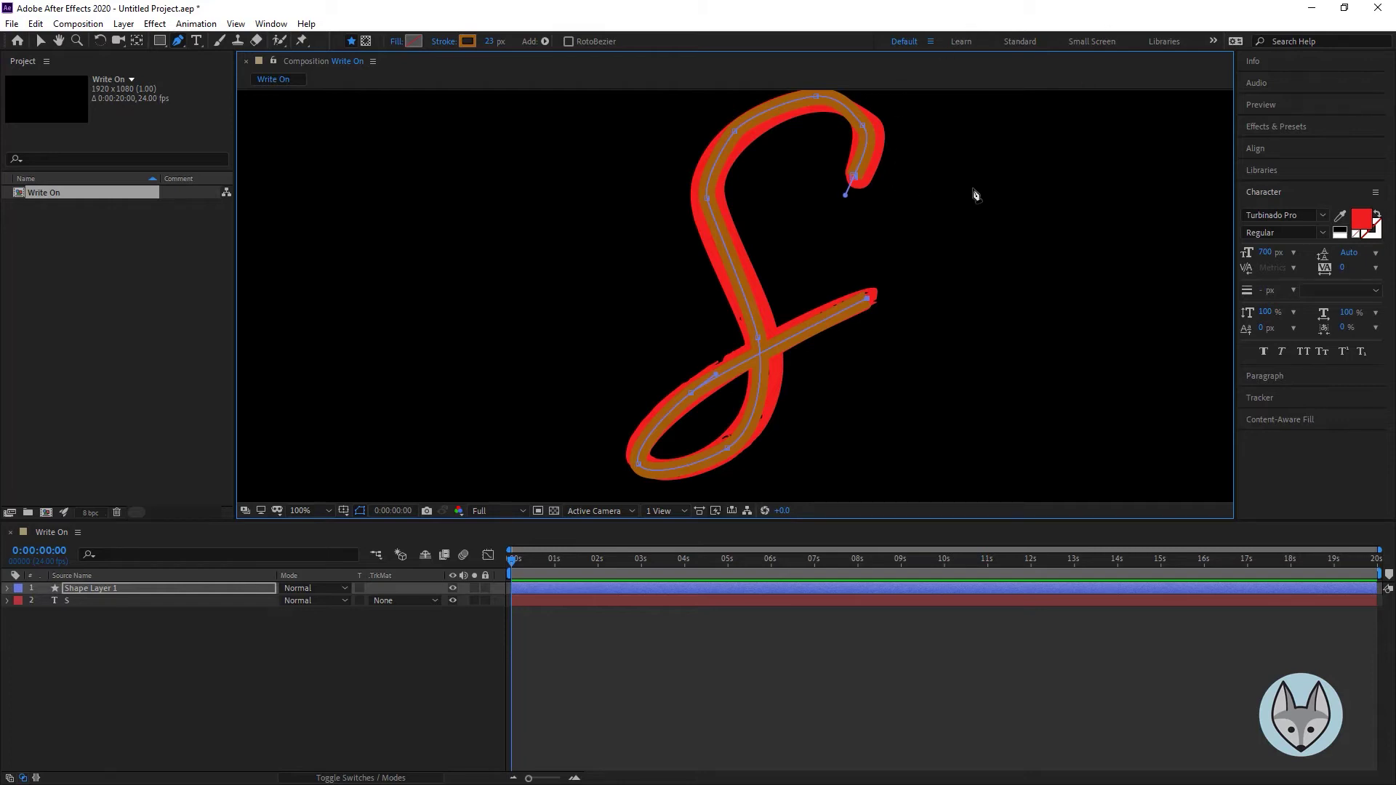
{"action": "key", "text": "h"}
{"action": "left_click_drag", "start_coordinate": [973, 193], "coordinate": [968, 196]}
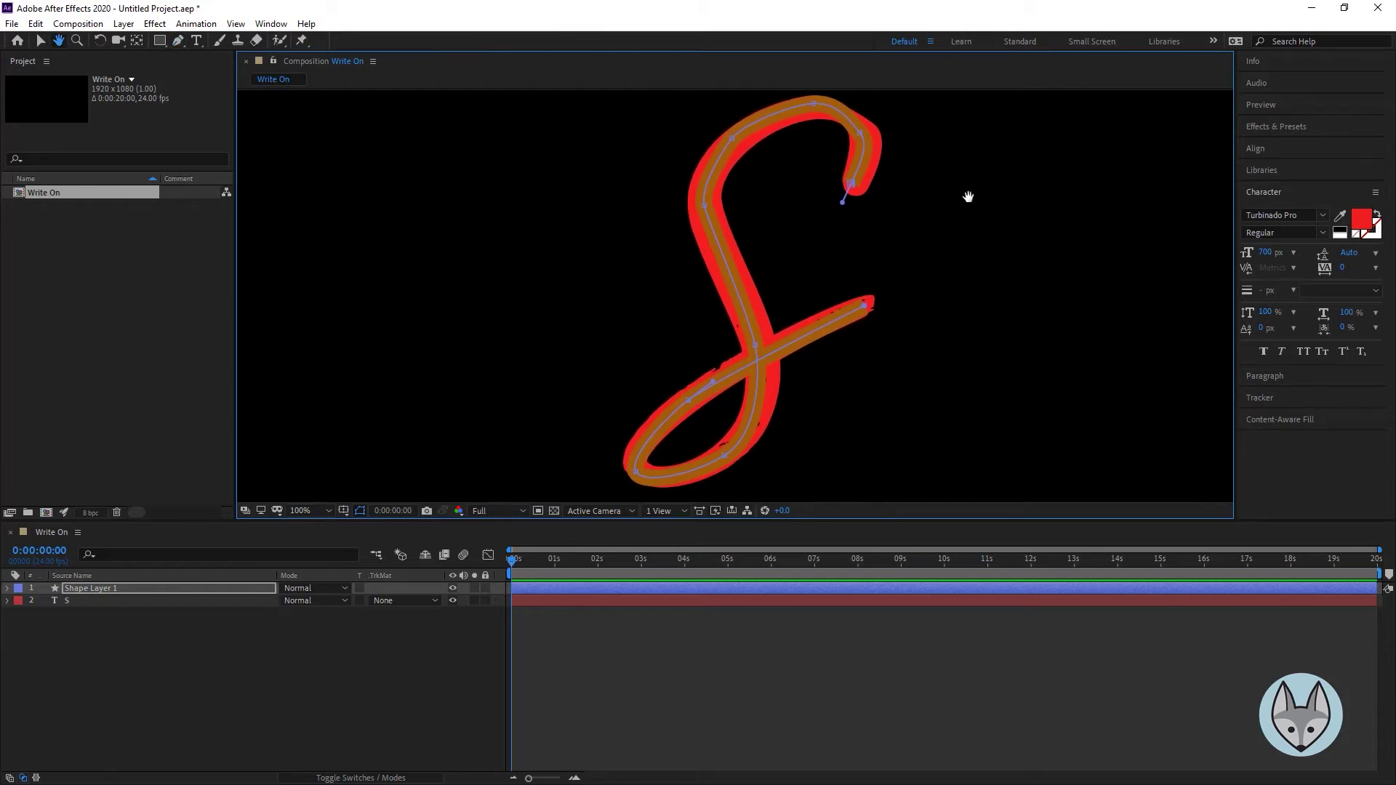
- Adjust the path points and handles on the lower loop and at the spine's upper bend to follow the center of the S
{"action": "key", "text": "g"}
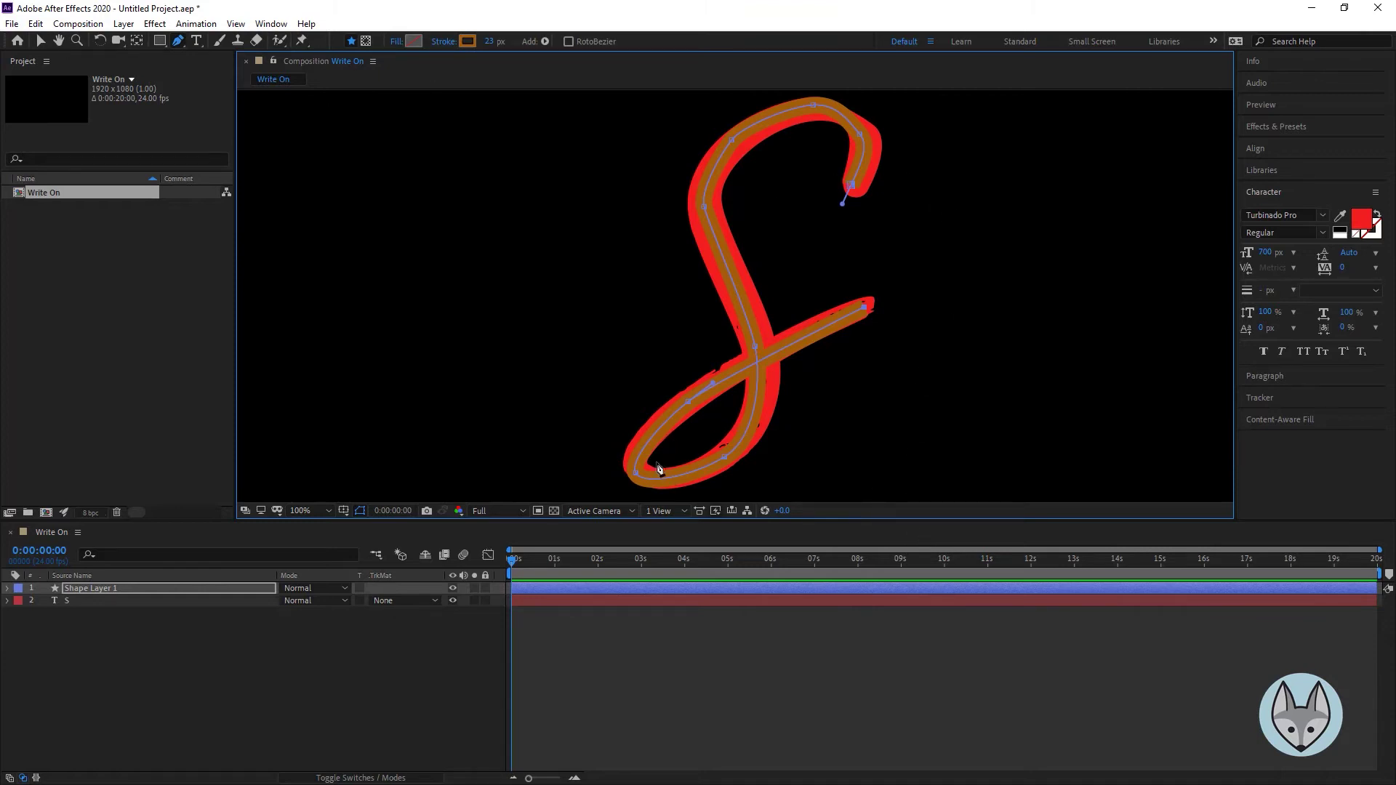
{"action": "left_click", "coordinate": [636, 476]}
{"action": "left_click_drag", "start_coordinate": [725, 458], "coordinate": [730, 454]}
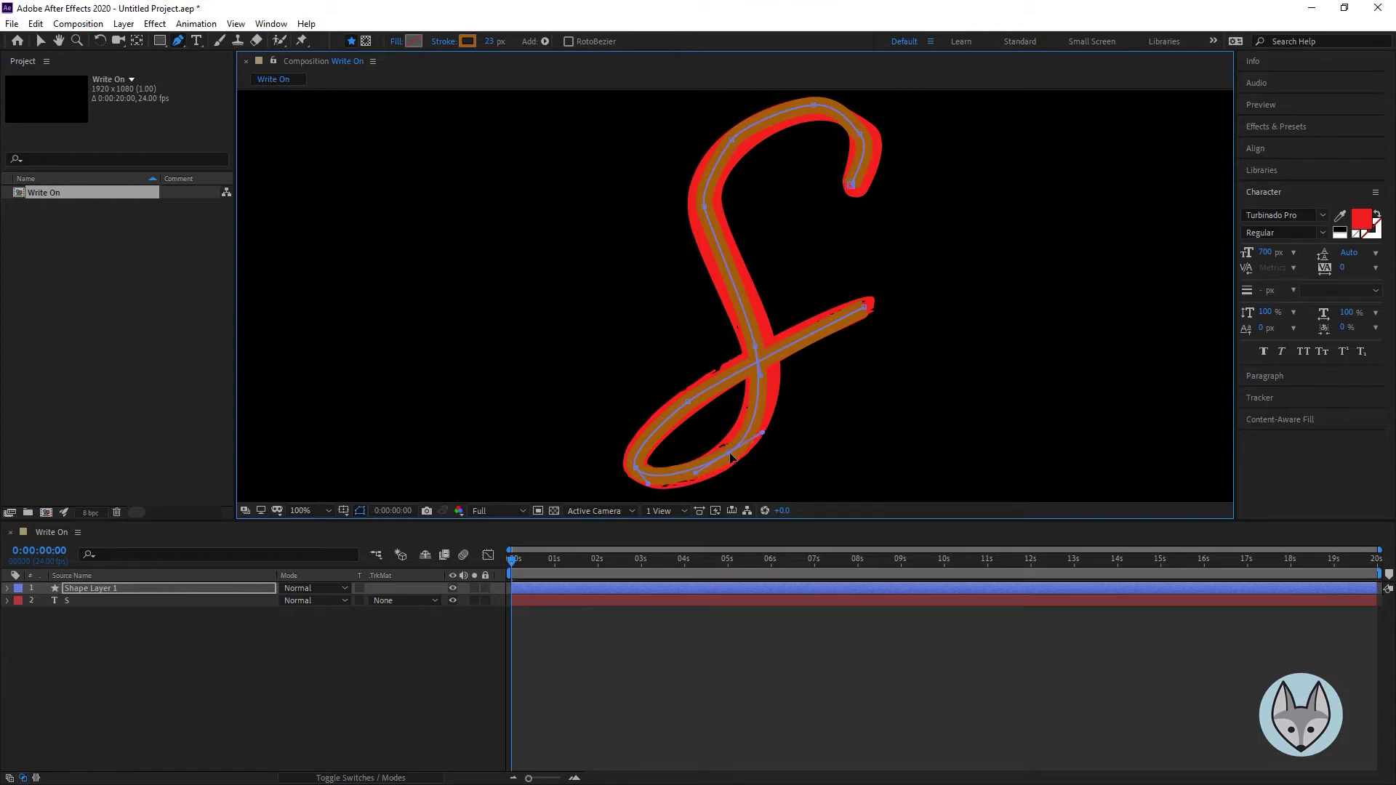
{"action": "left_click", "coordinate": [703, 208]}
{"action": "left_click_drag", "start_coordinate": [701, 210], "coordinate": [709, 248]}
{"action": "left_click_drag", "start_coordinate": [697, 197], "coordinate": [696, 192]}
- Reposition the points and handles along the upper curve of the S so the path runs through the middle of the letter
{"action": "left_click", "coordinate": [861, 134]}
{"action": "left_click_drag", "start_coordinate": [877, 152], "coordinate": [872, 152]}
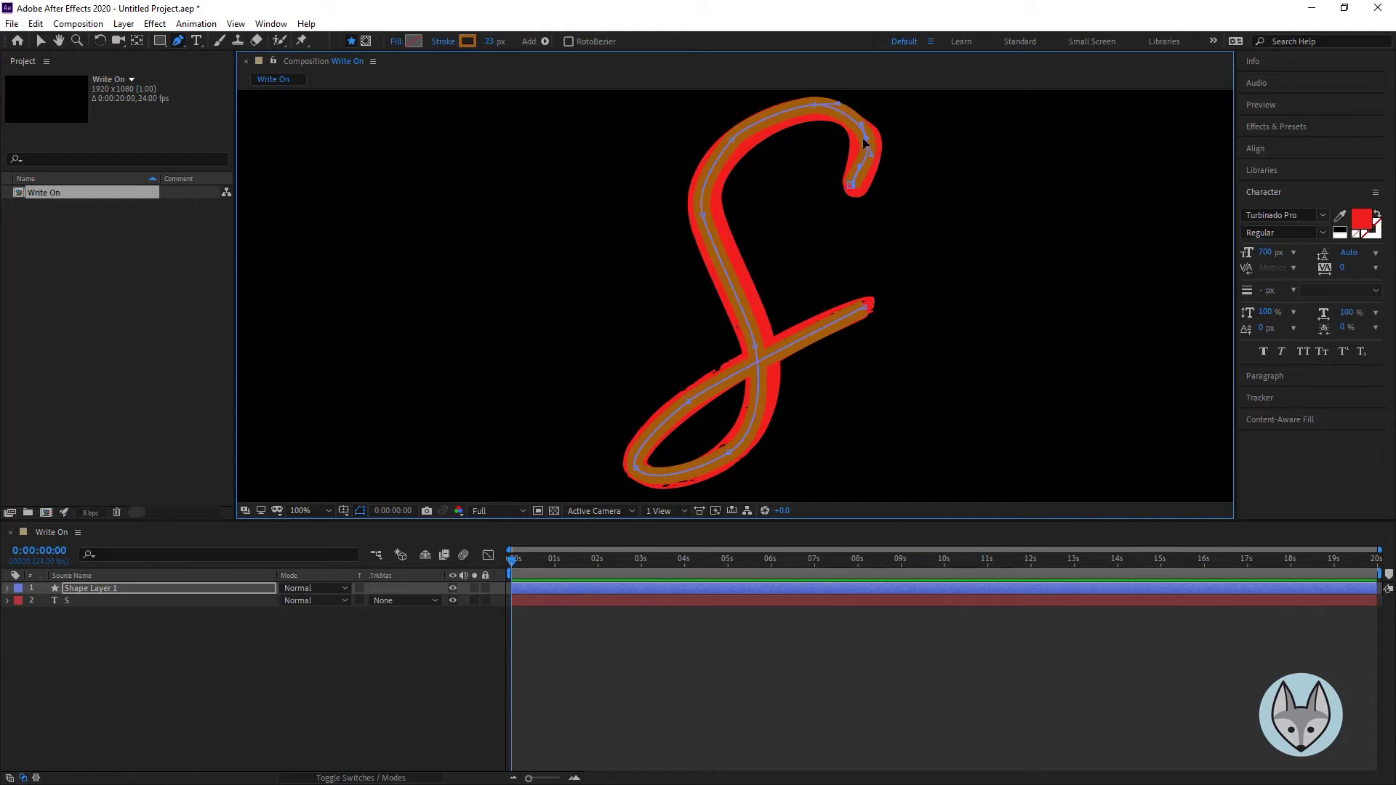
{"action": "left_click_drag", "start_coordinate": [870, 139], "coordinate": [866, 143]}
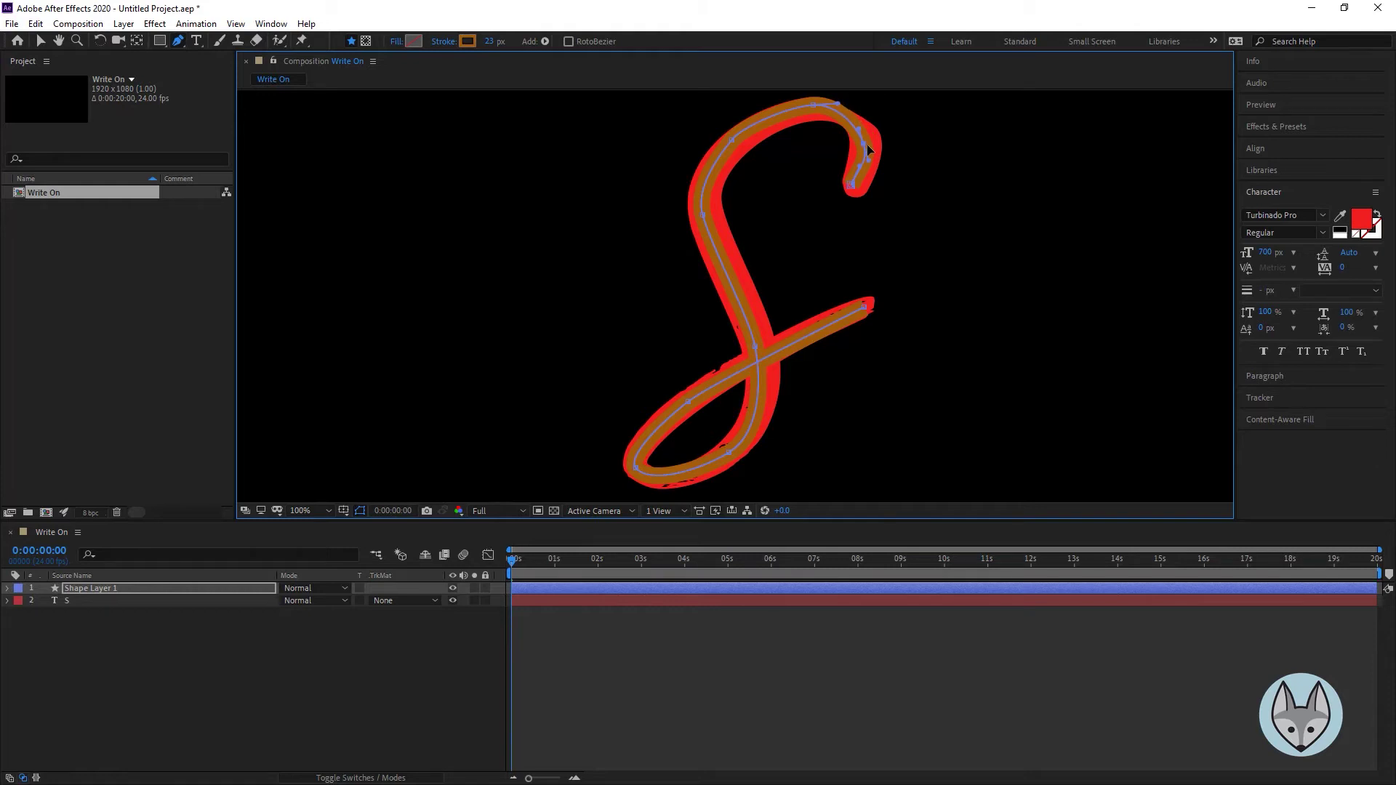
{"action": "left_click_drag", "start_coordinate": [811, 106], "coordinate": [813, 113]}
{"action": "left_click_drag", "start_coordinate": [734, 139], "coordinate": [737, 140]}
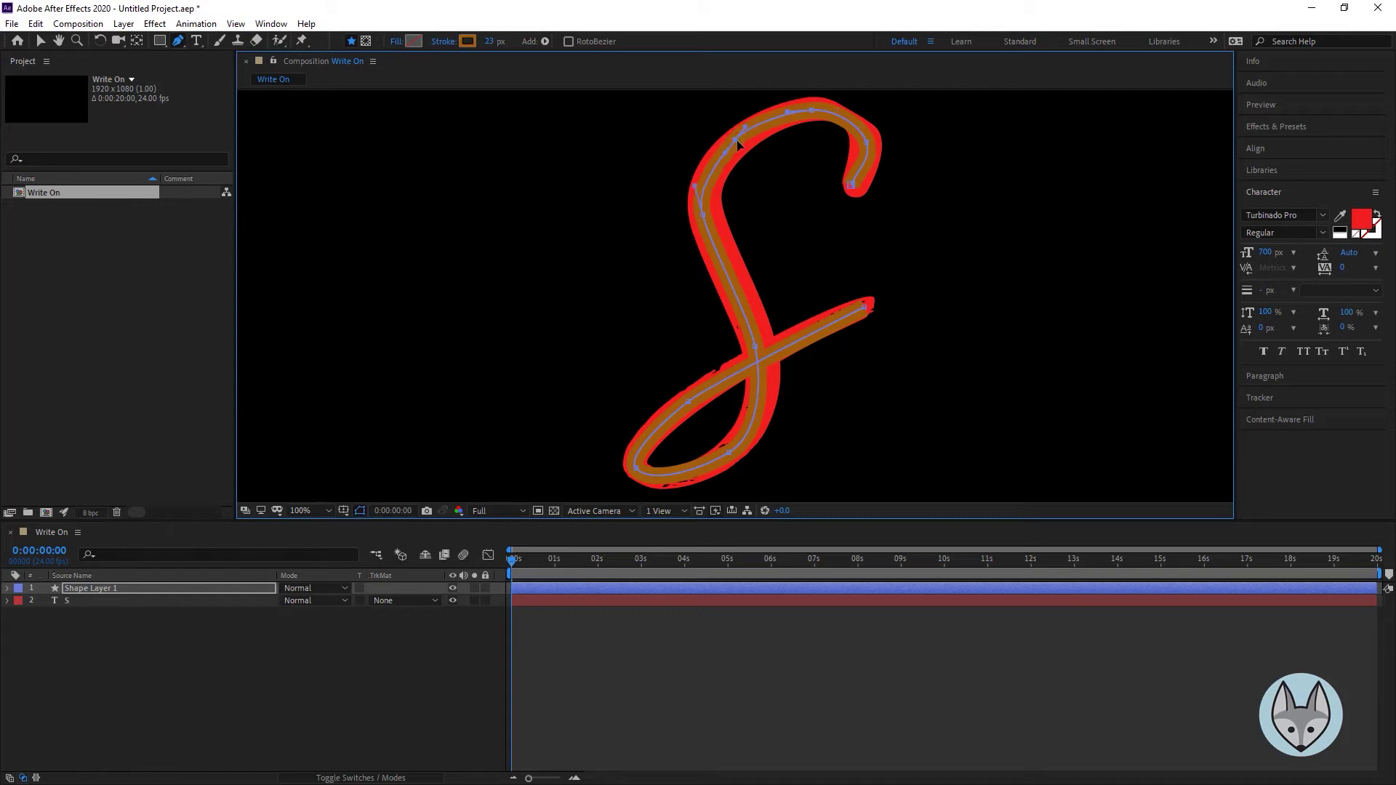
{"action": "left_click", "coordinate": [866, 142]}
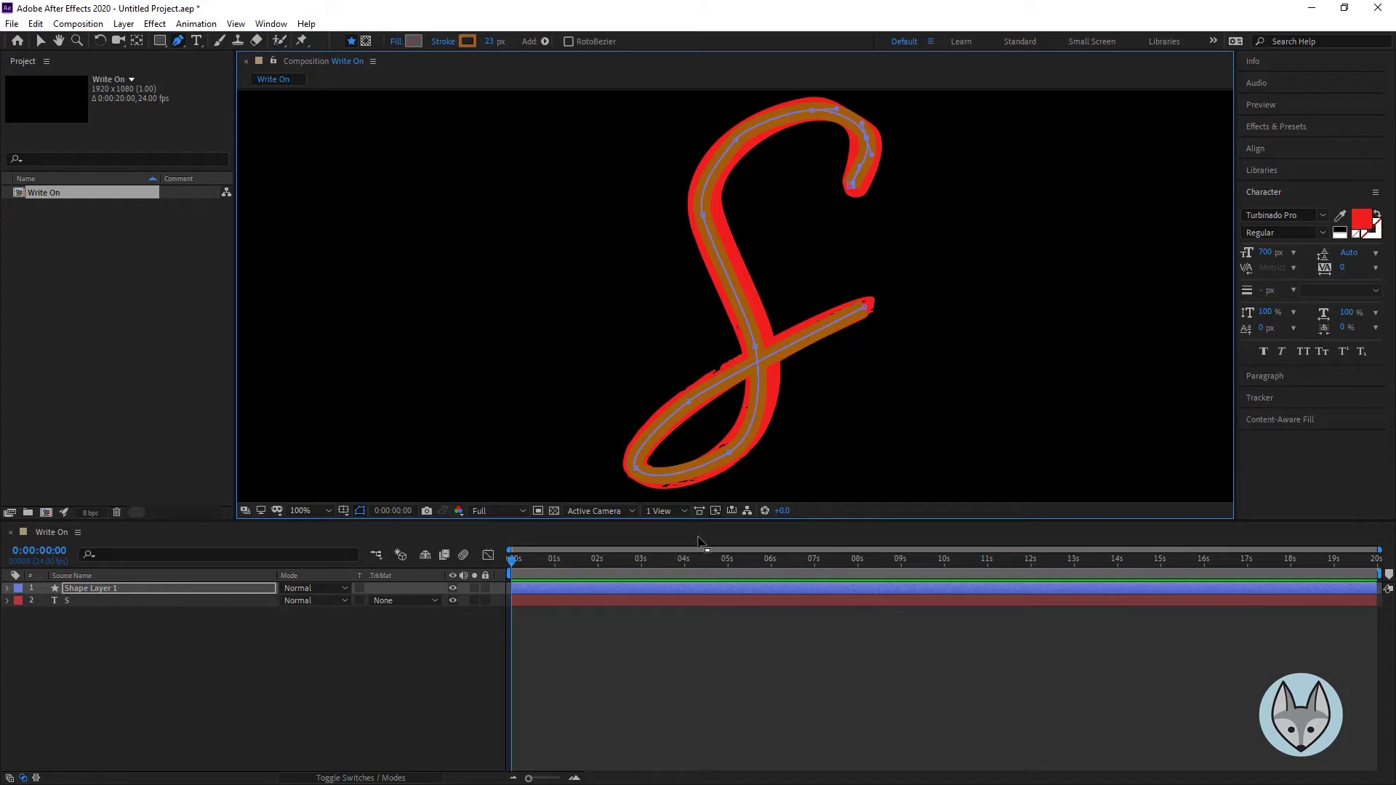
- Widen Stroke 1 of Shape 1 in Shape Layer 1 to 47 px
{"action": "left_click", "coordinate": [8, 589]}
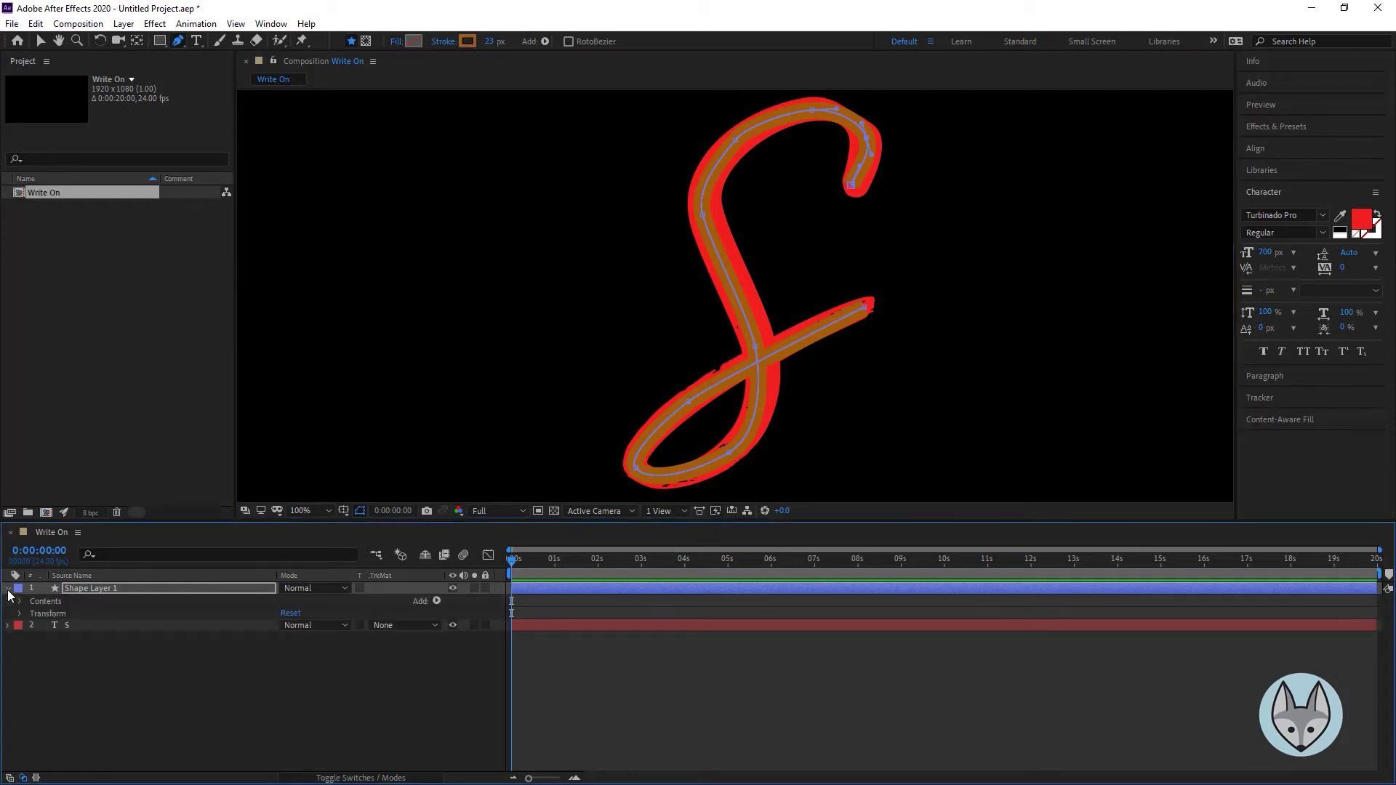
{"action": "left_click", "coordinate": [25, 600]}
{"action": "left_click", "coordinate": [19, 602]}
{"action": "left_click", "coordinate": [32, 614]}
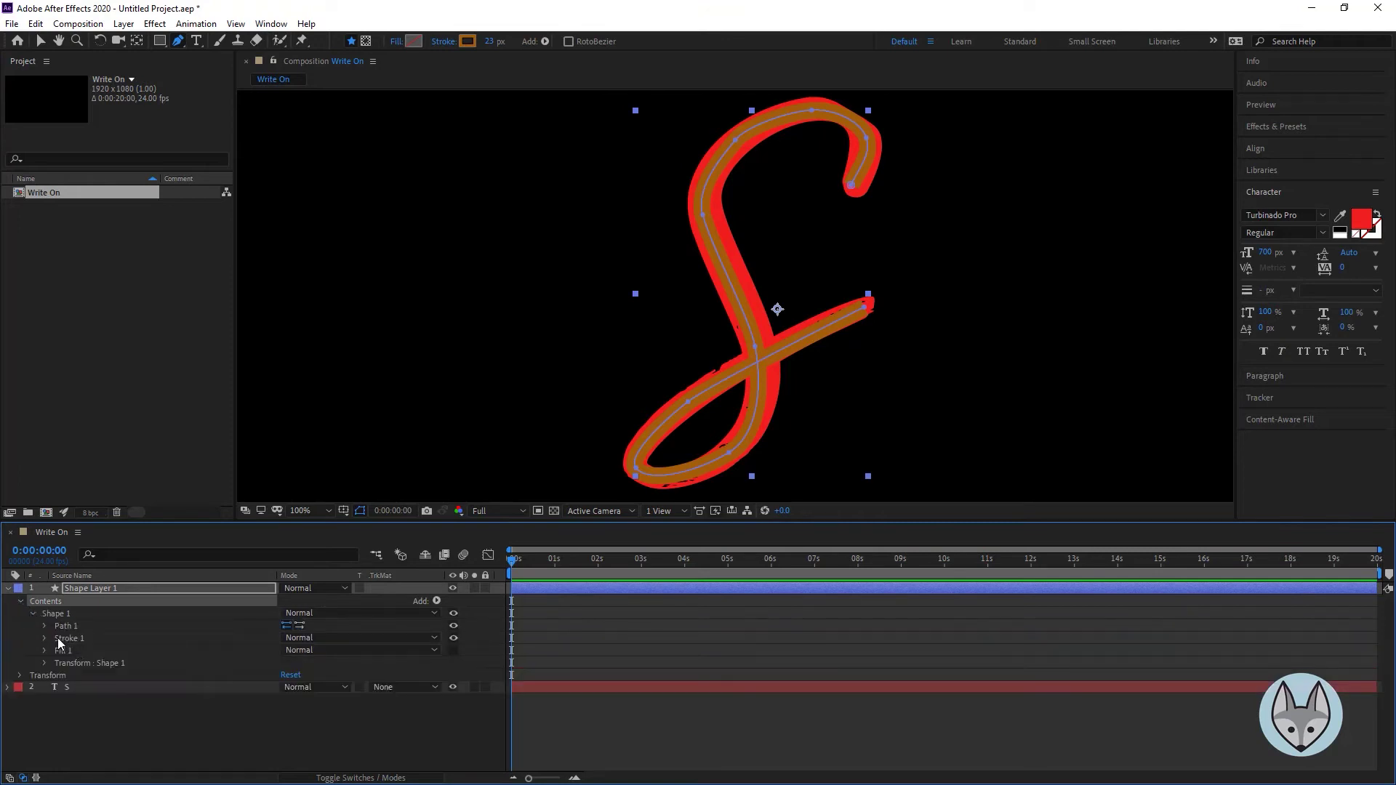
{"action": "left_click", "coordinate": [45, 638]}
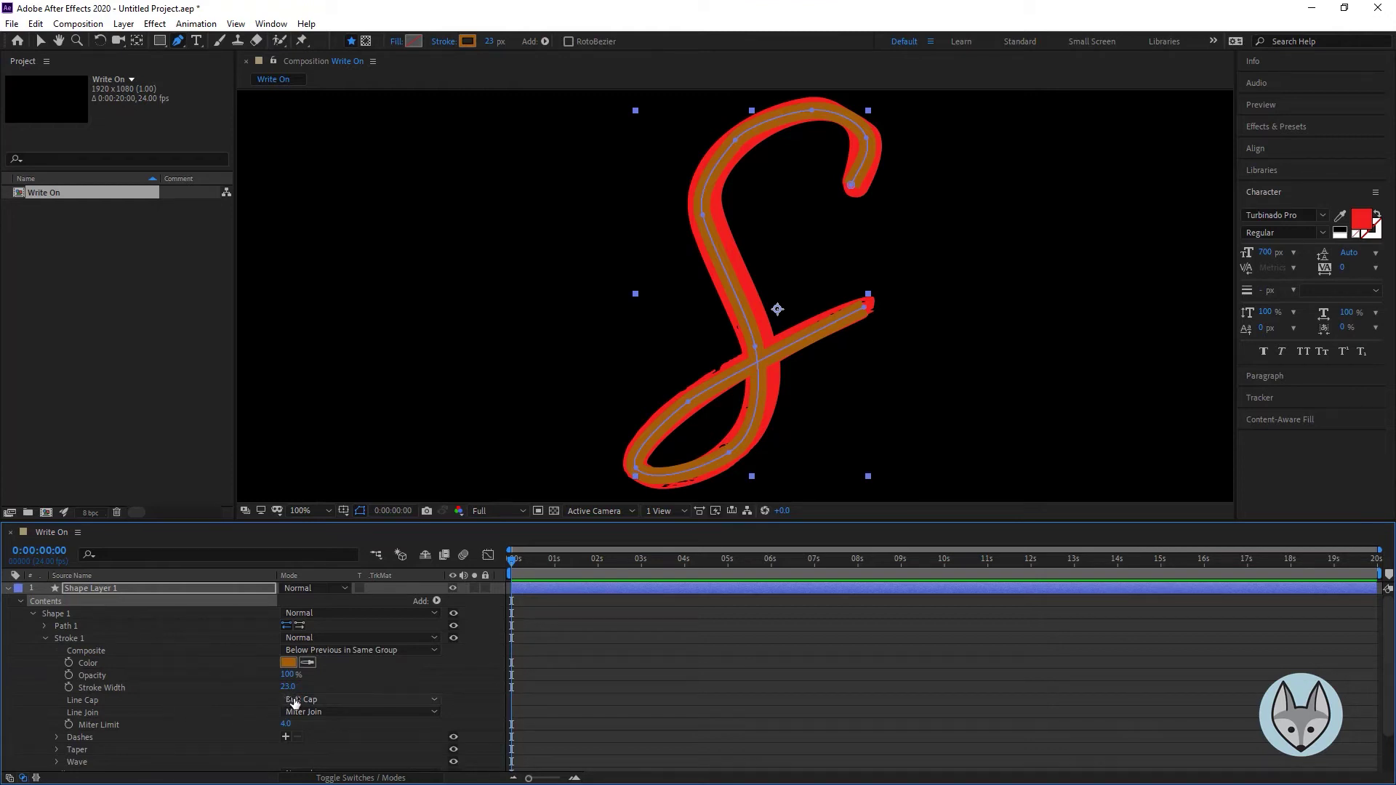
{"action": "left_click_drag", "start_coordinate": [287, 686], "coordinate": [306, 684]}
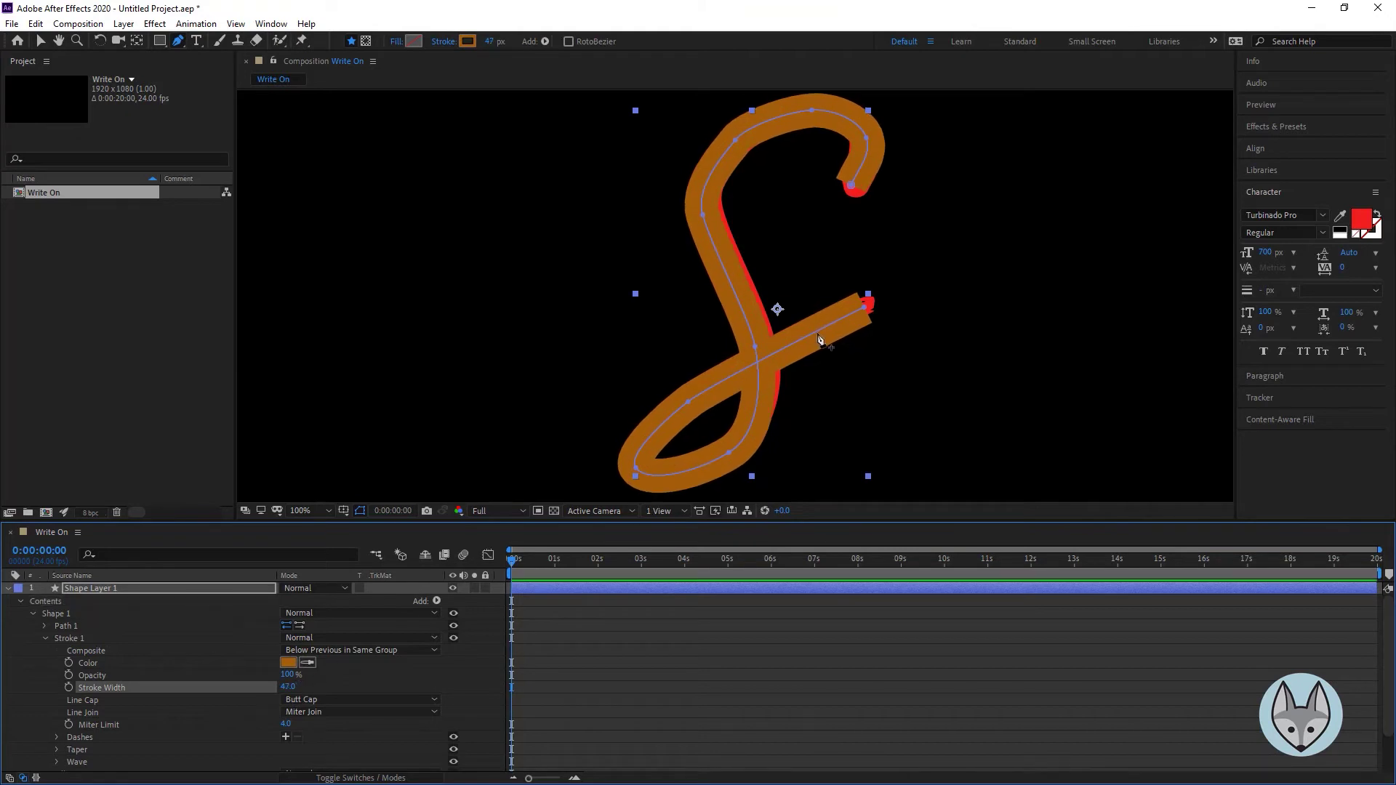
- Nudge the path point at the spine's upper bend slightly inward and set the stroke width to 58 px
{"action": "left_click", "coordinate": [757, 348]}
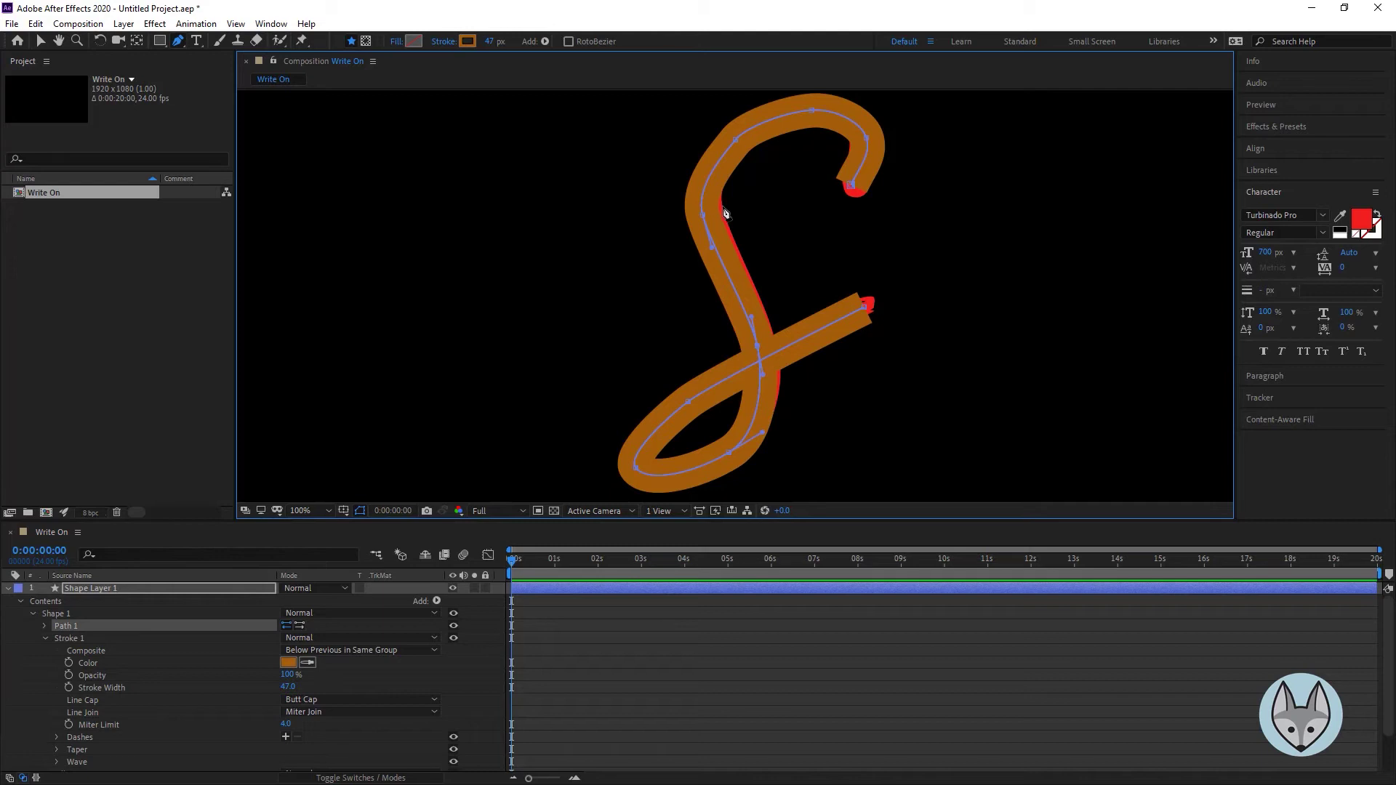
{"action": "left_click_drag", "start_coordinate": [701, 215], "coordinate": [704, 216]}
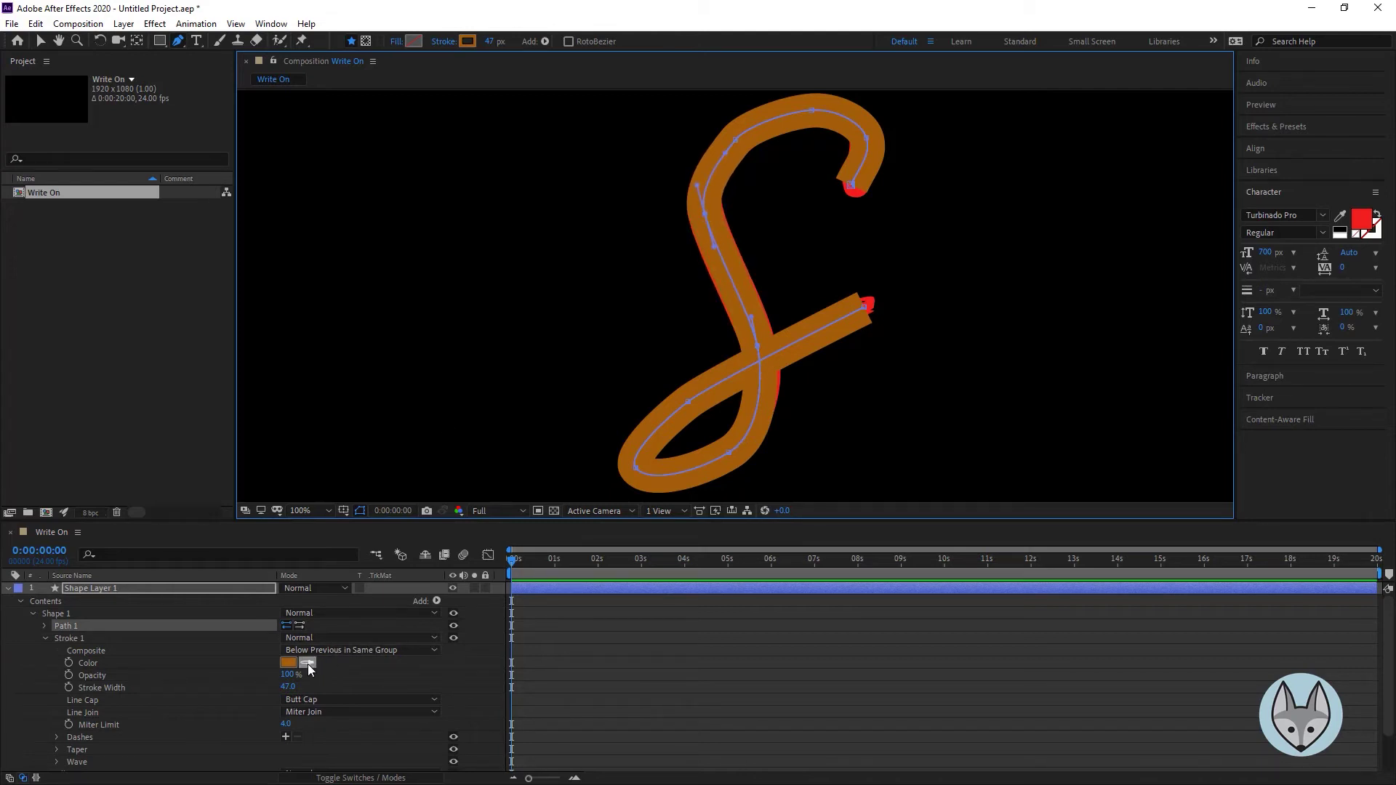
{"action": "left_click_drag", "start_coordinate": [288, 686], "coordinate": [294, 686]}
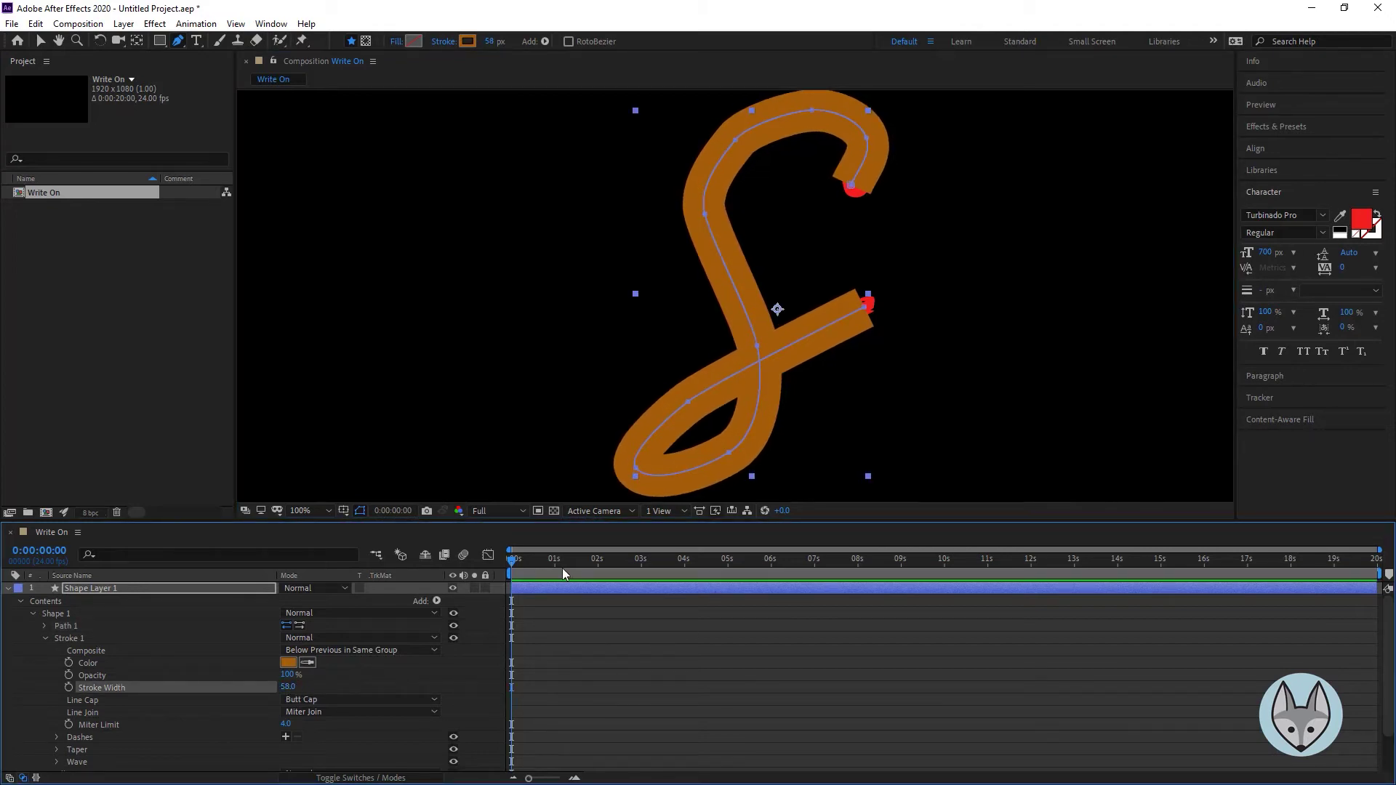
- Set the opacity of Shape Layer 1 to 70%
{"action": "left_click", "coordinate": [227, 587]}
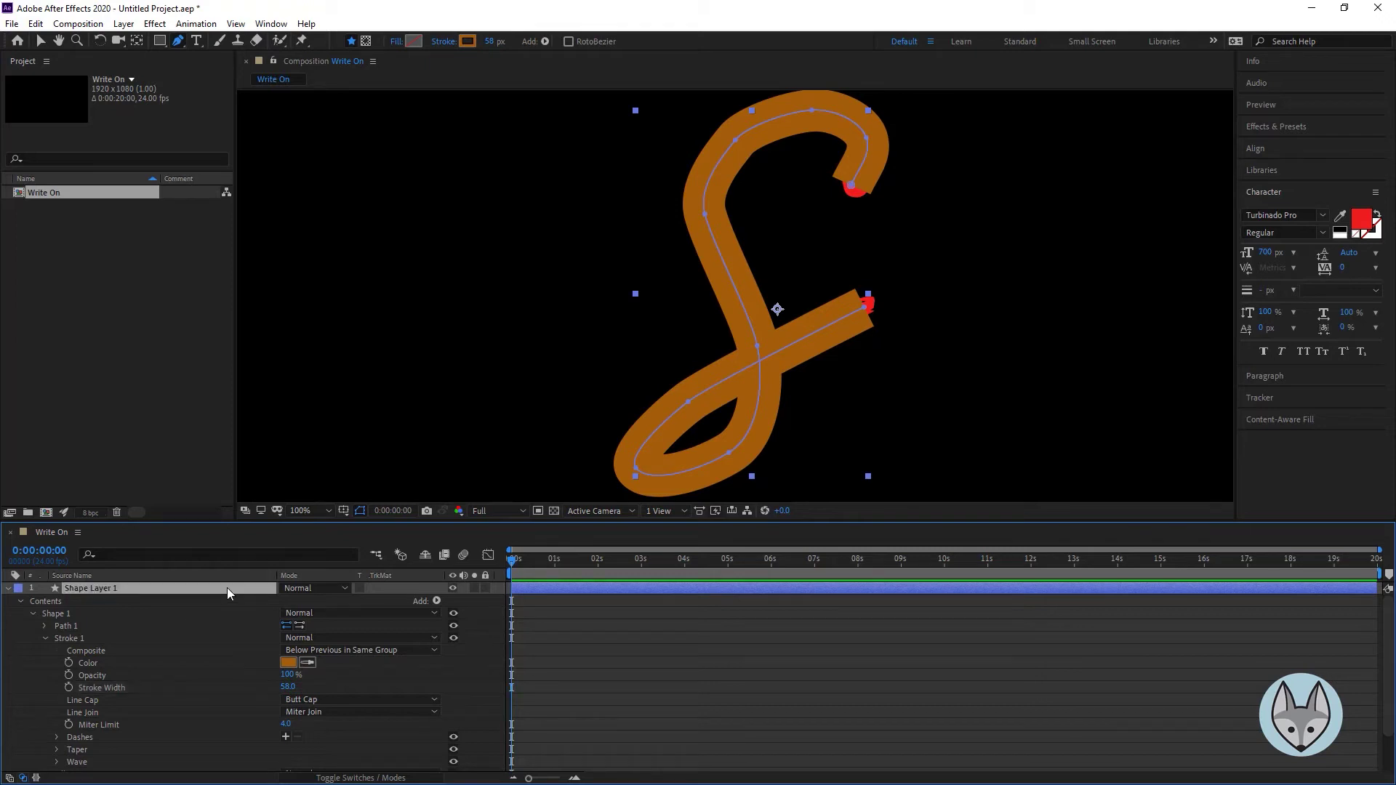
{"action": "key", "text": "t"}
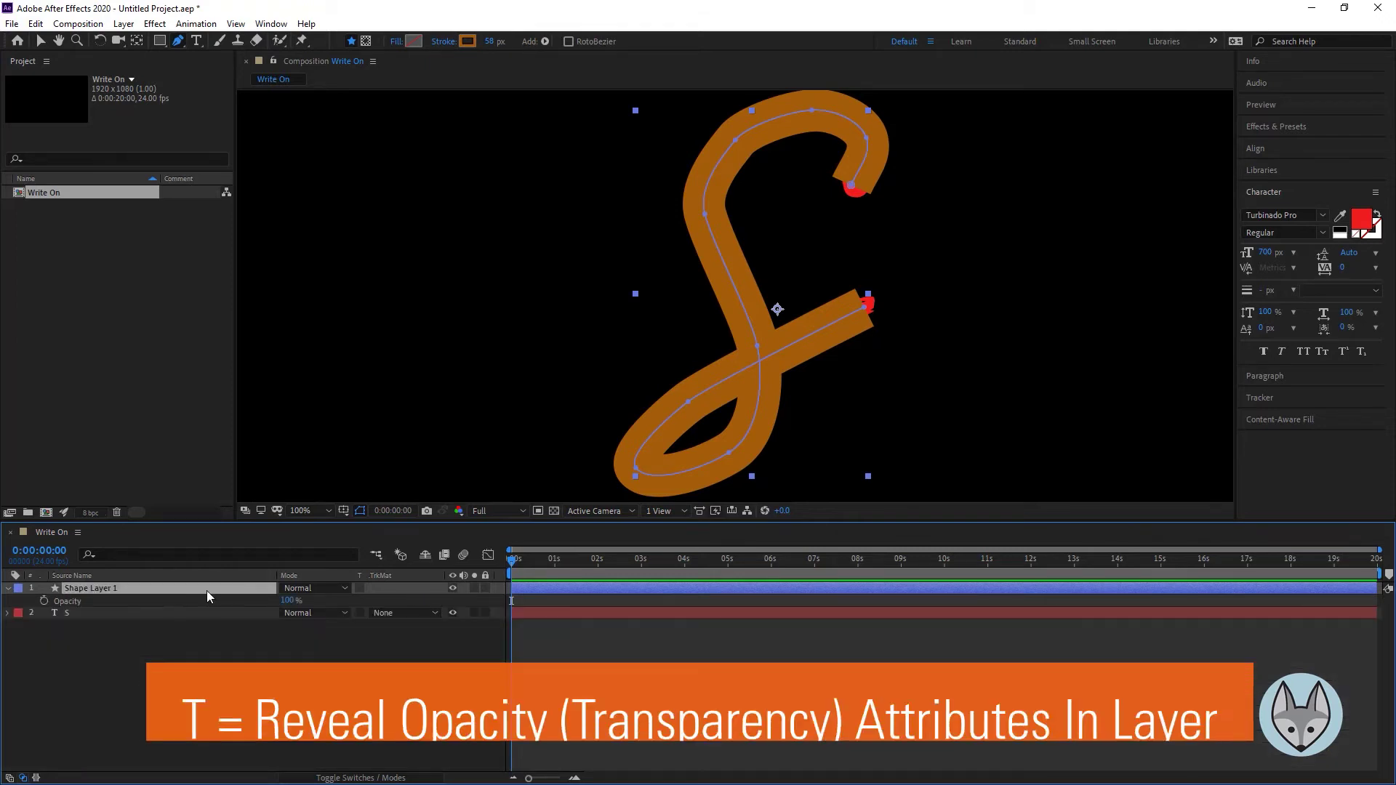
{"action": "left_click", "coordinate": [290, 601]}
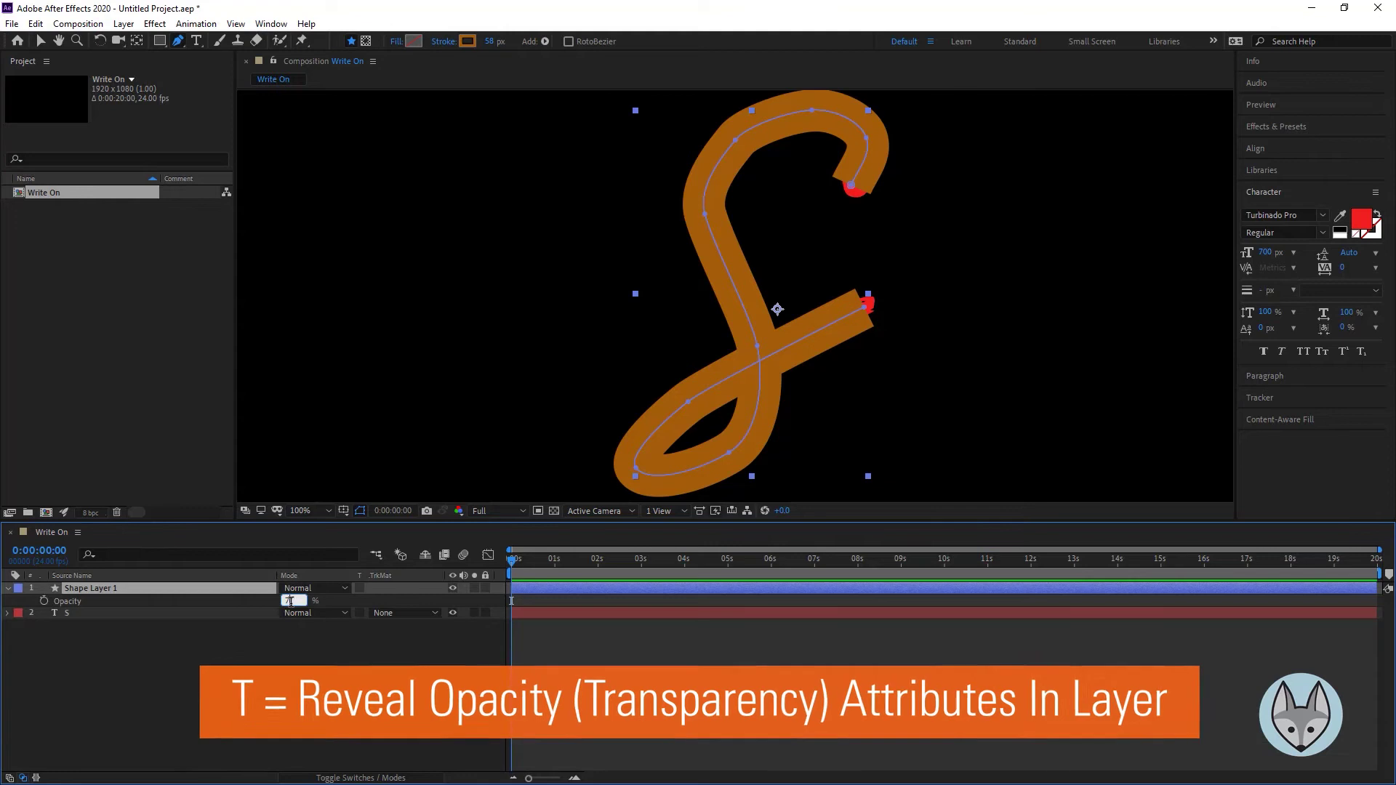
{"action": "type", "text": "70"}
{"action": "key", "text": "Return"}
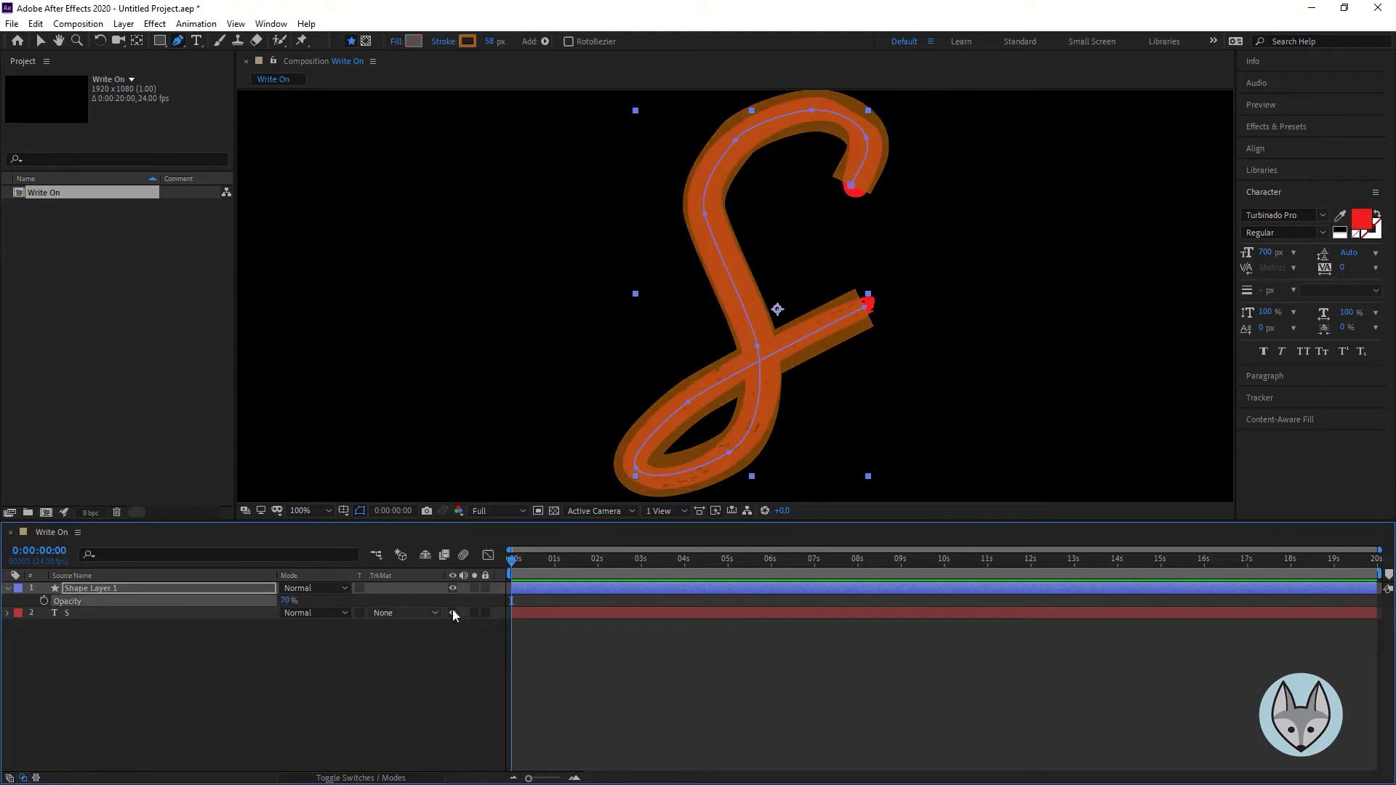
- Change the line cap of Stroke 1 in Shape Layer 1 to Round Cap
{"action": "left_click", "coordinate": [6, 597]}
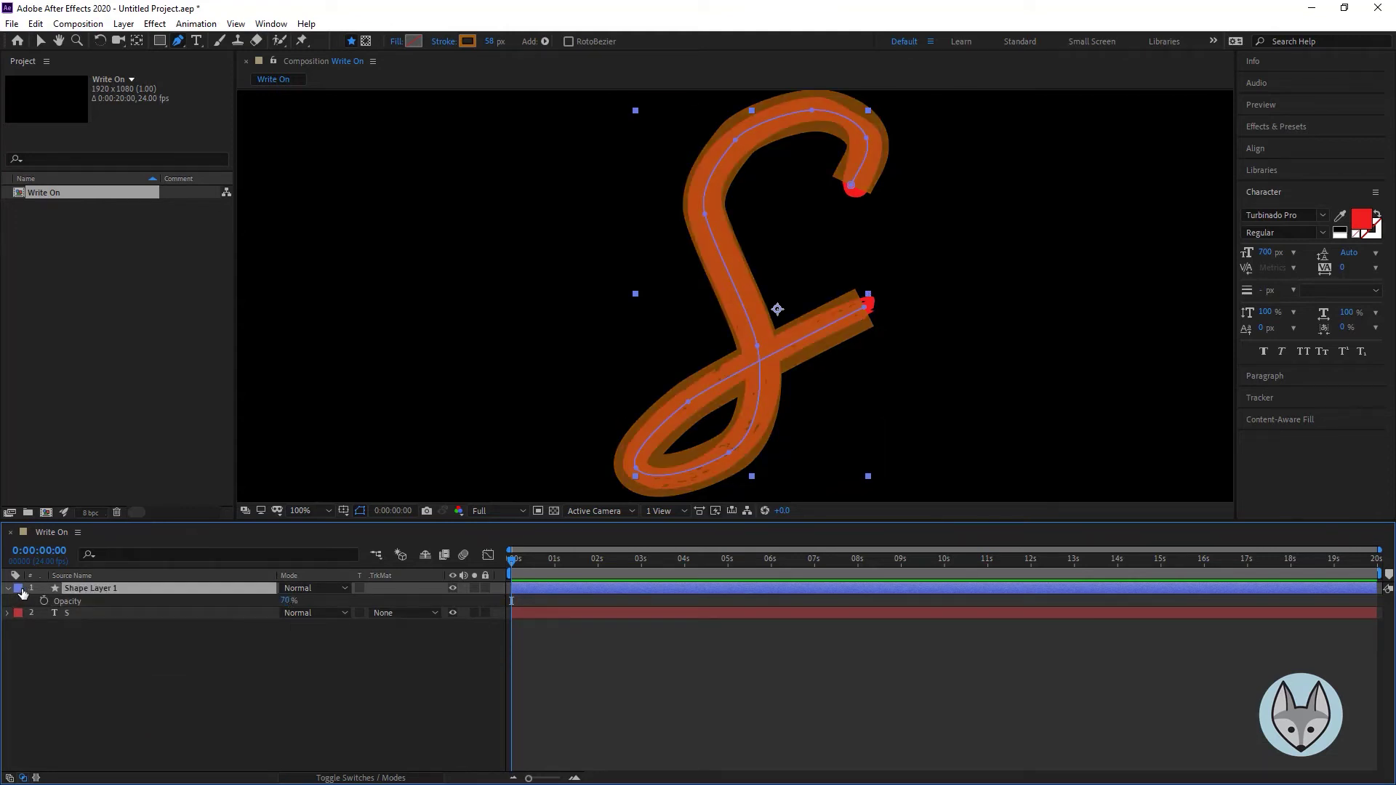
{"action": "left_click", "coordinate": [9, 589]}
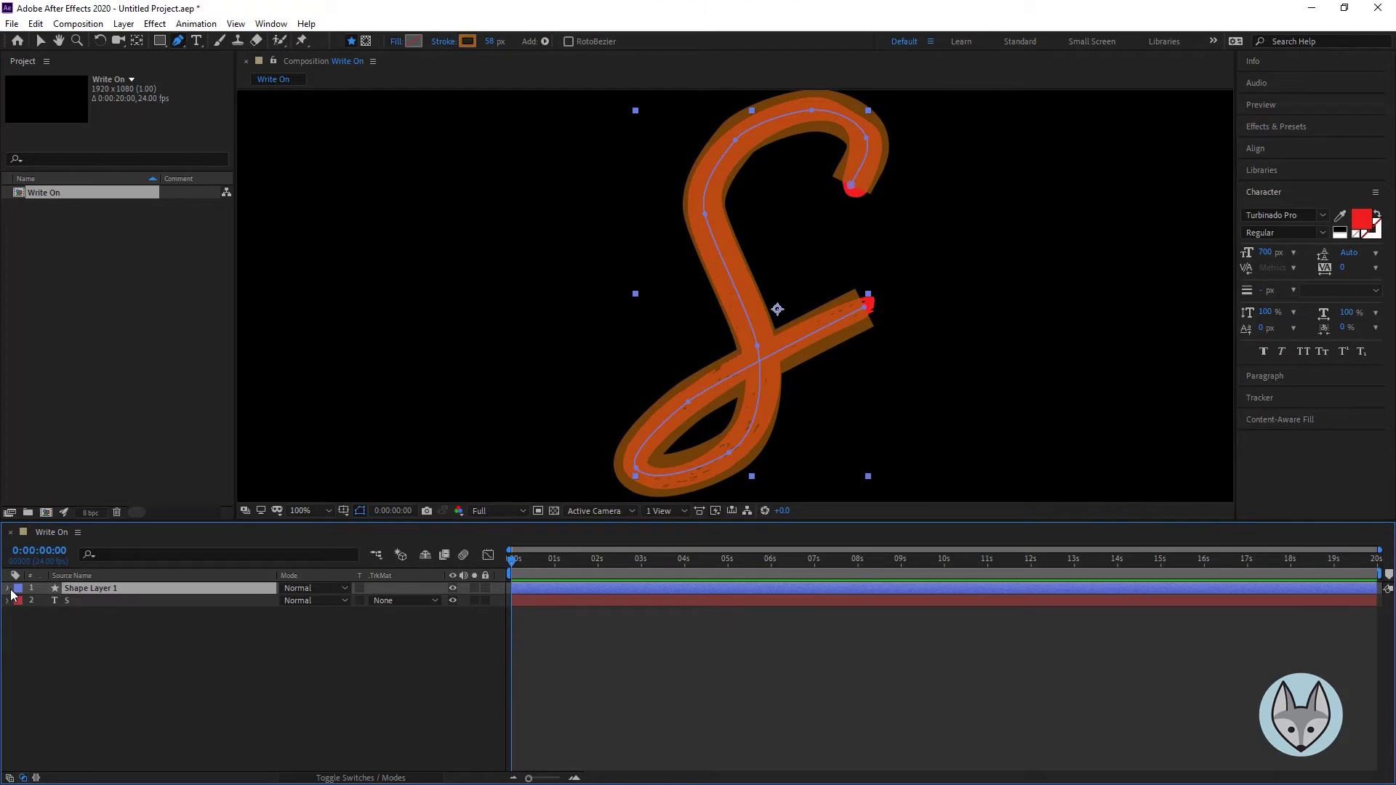
{"action": "left_click", "coordinate": [8, 589]}
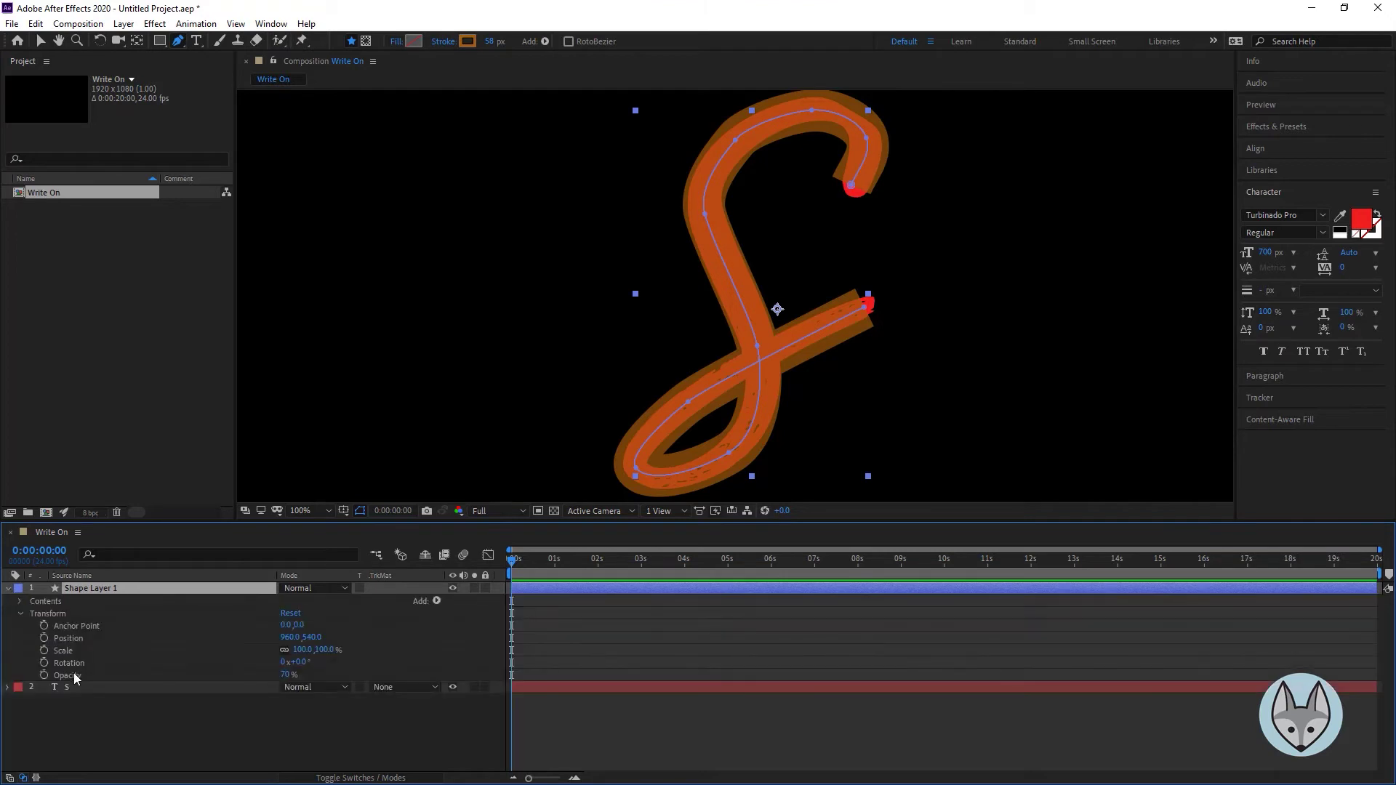
{"action": "left_click", "coordinate": [20, 601]}
{"action": "left_click", "coordinate": [33, 614]}
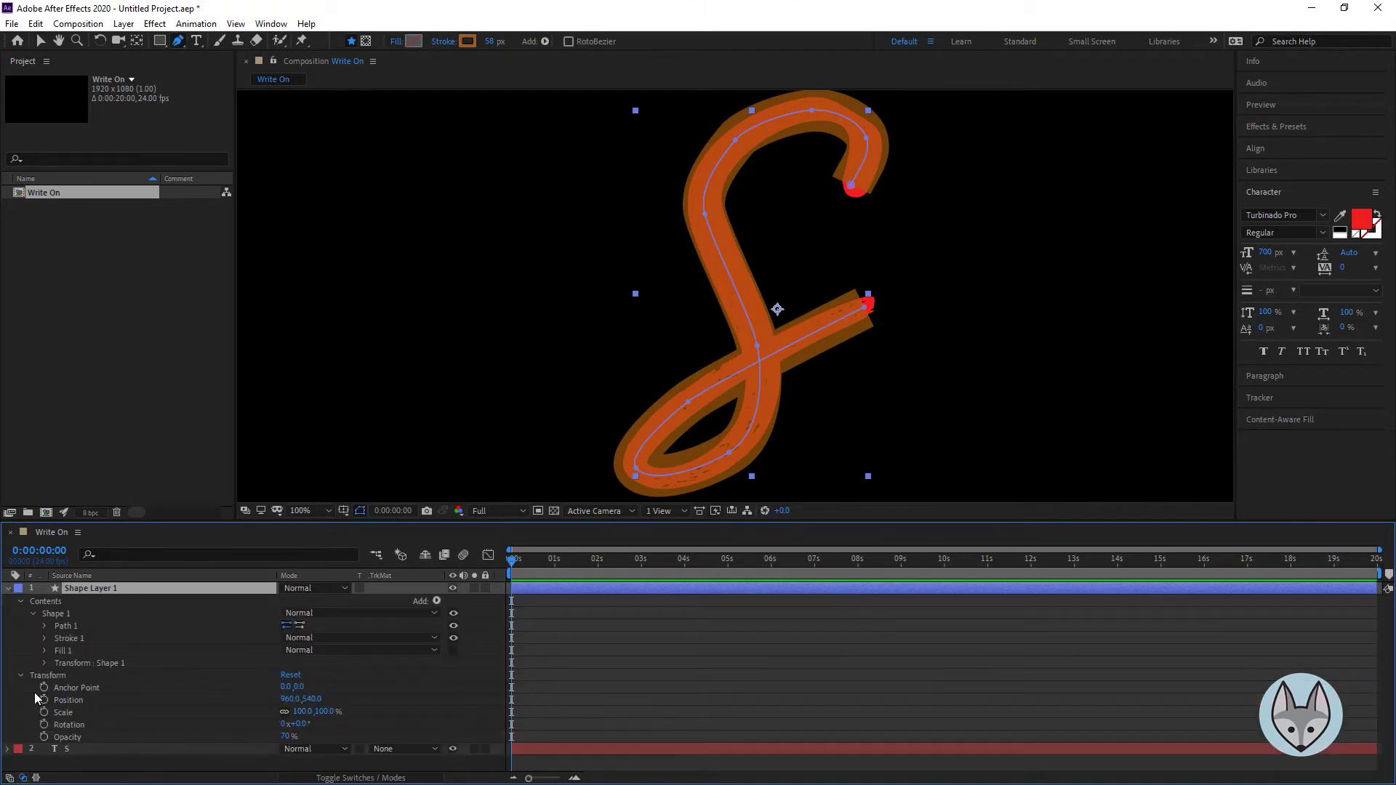
{"action": "left_click", "coordinate": [45, 640]}
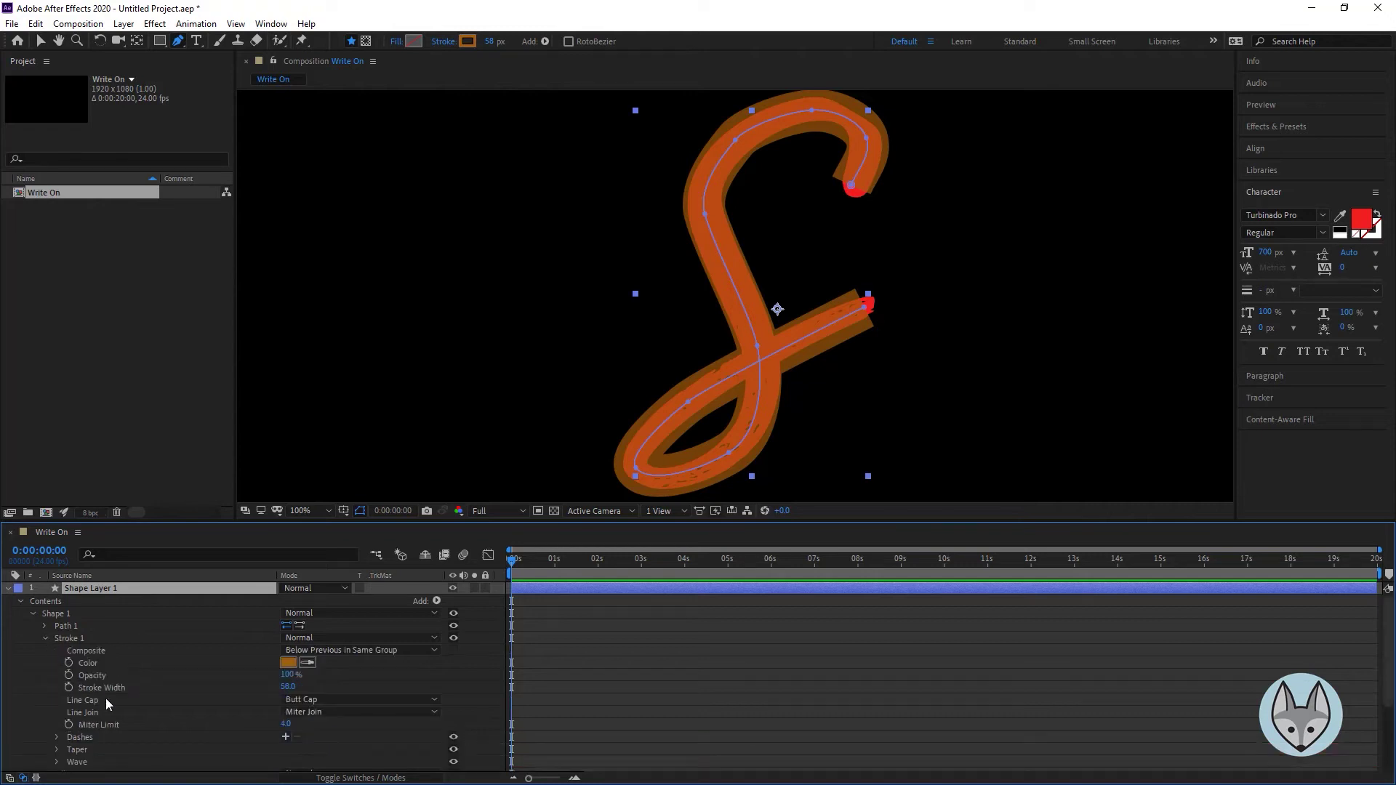
{"action": "left_click", "coordinate": [331, 699]}
{"action": "left_click", "coordinate": [345, 733]}
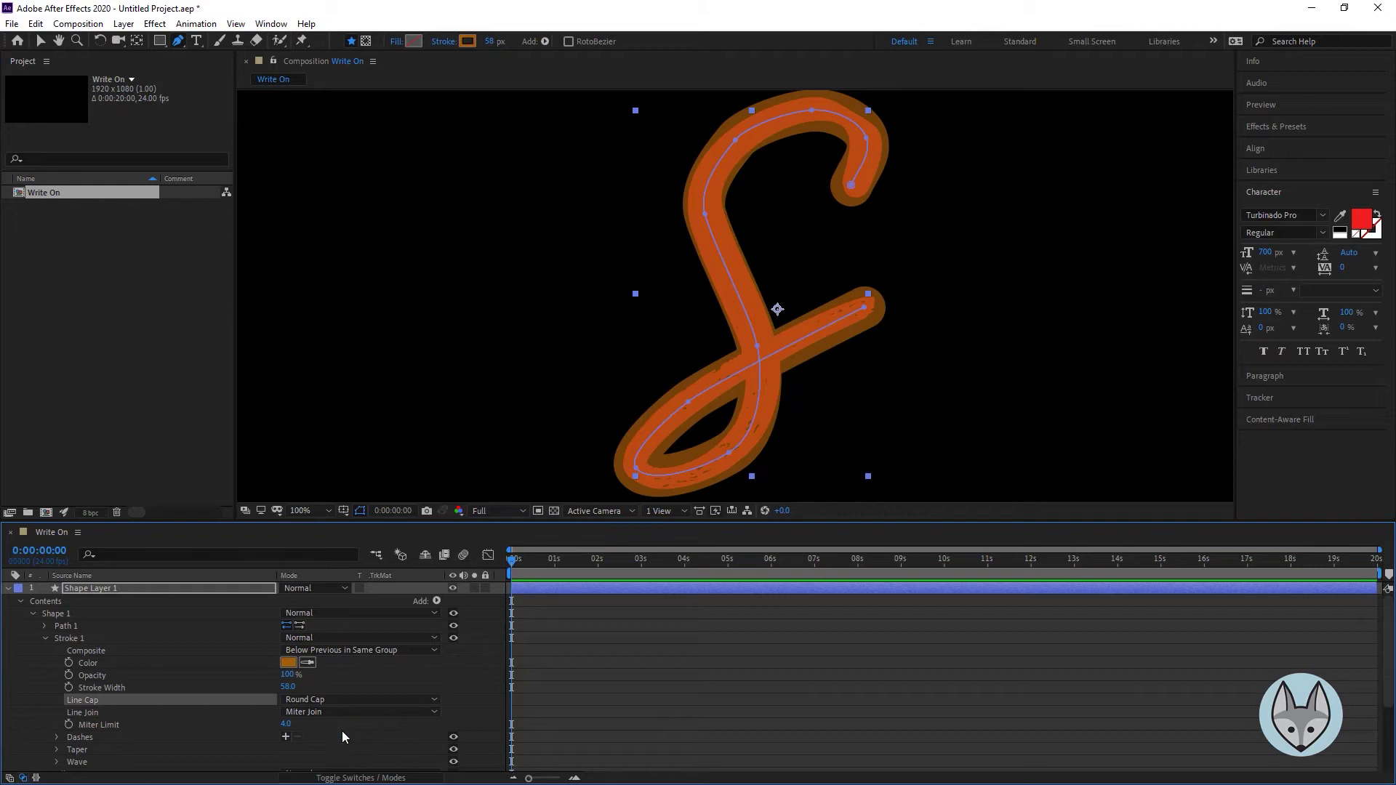
- Nudge the path's end points at the cross stroke and the upper tip so the rounded stroke ends cover the letter
{"action": "left_click", "coordinate": [863, 310]}
{"action": "left_click", "coordinate": [861, 306]}
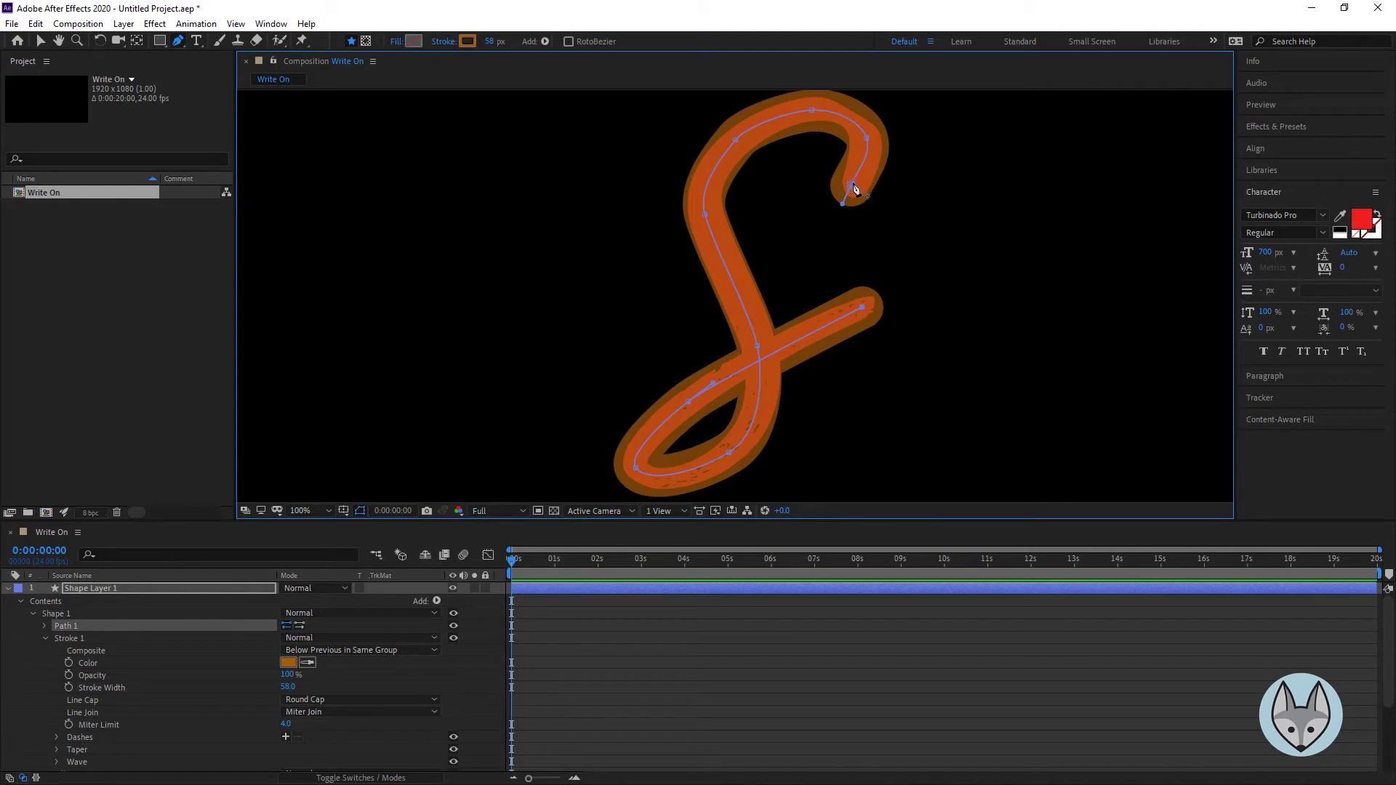
{"action": "left_click", "coordinate": [854, 190]}
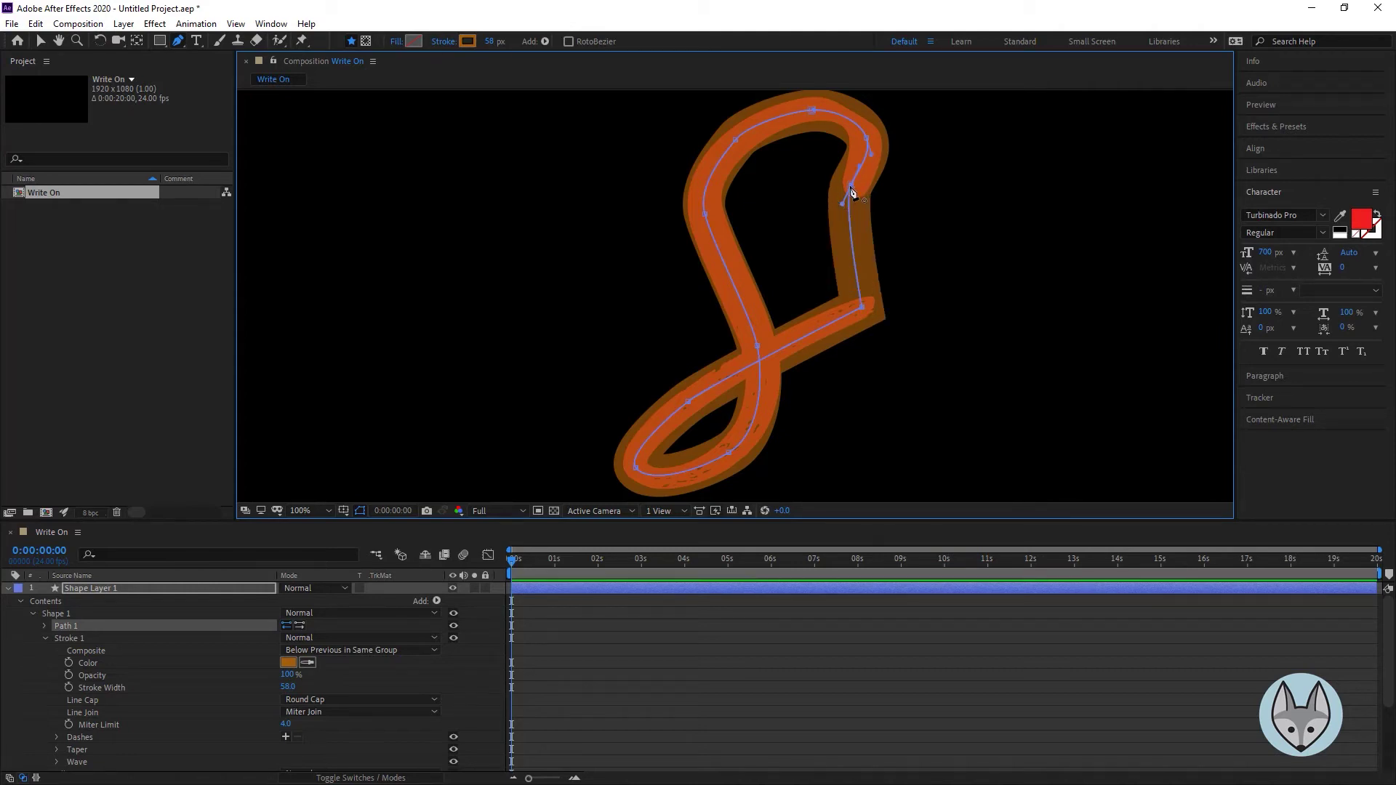
{"action": "key", "text": "ctrl+z"}
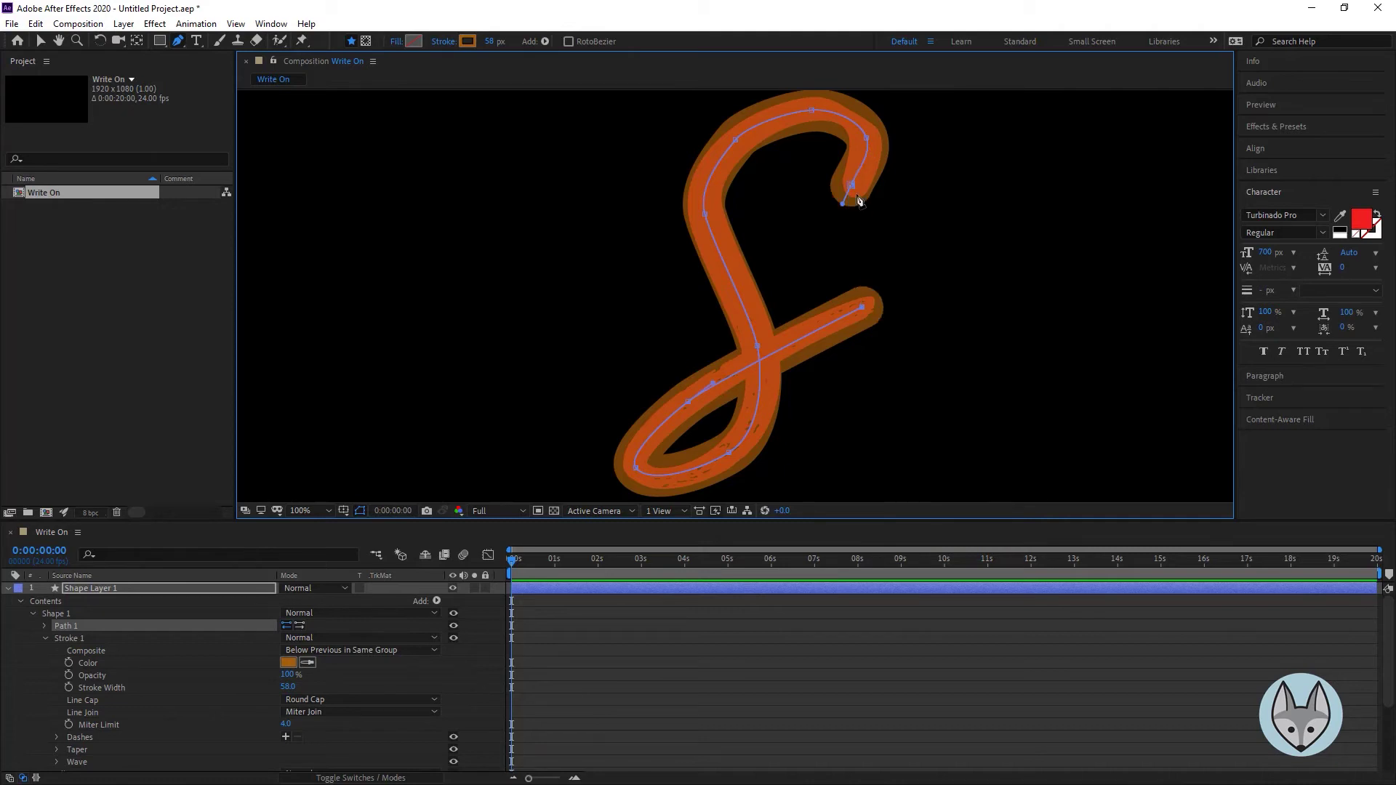
{"action": "key", "text": "v"}
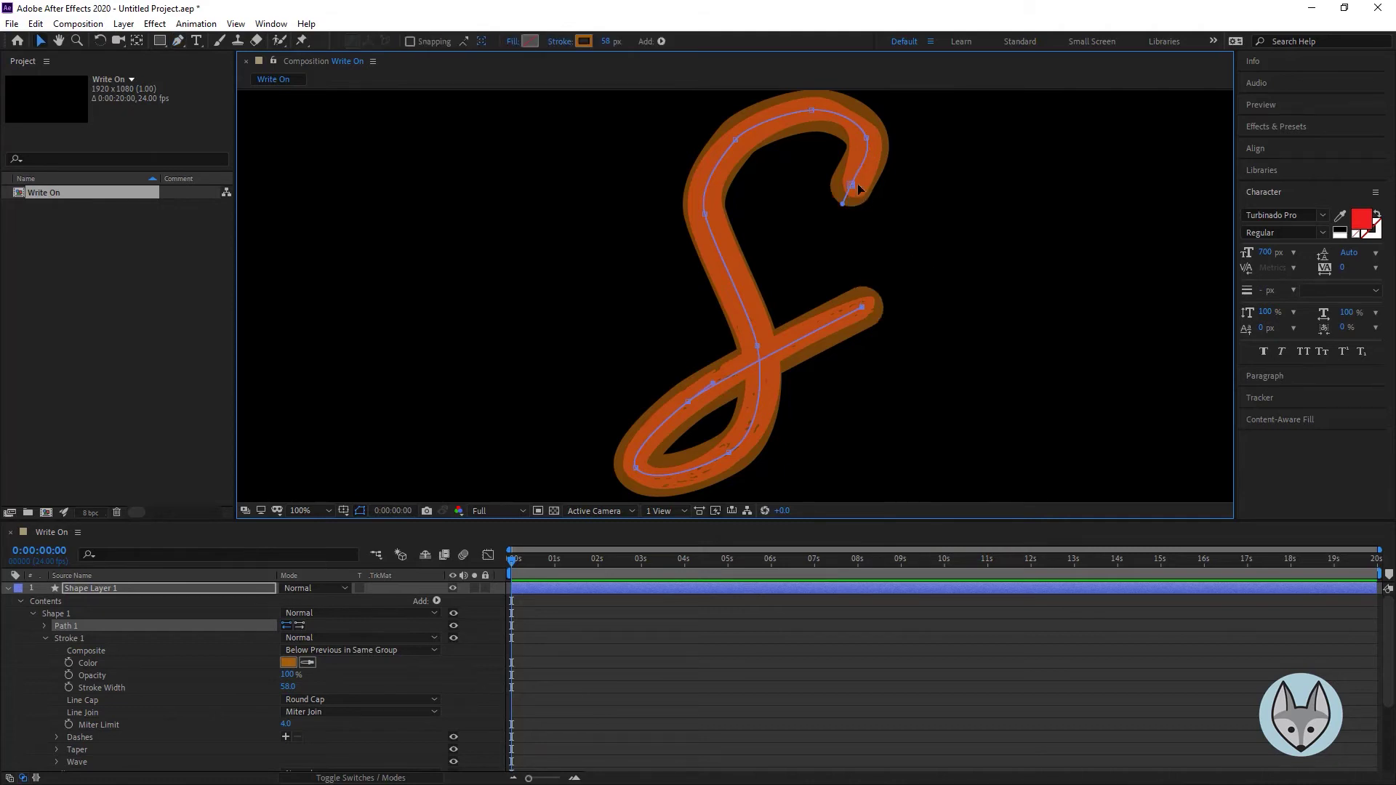
{"action": "left_click_drag", "start_coordinate": [850, 188], "coordinate": [855, 181]}
- Add Trim Paths to Shape Layer 1 and expand its properties
{"action": "left_click", "coordinate": [82, 588]}
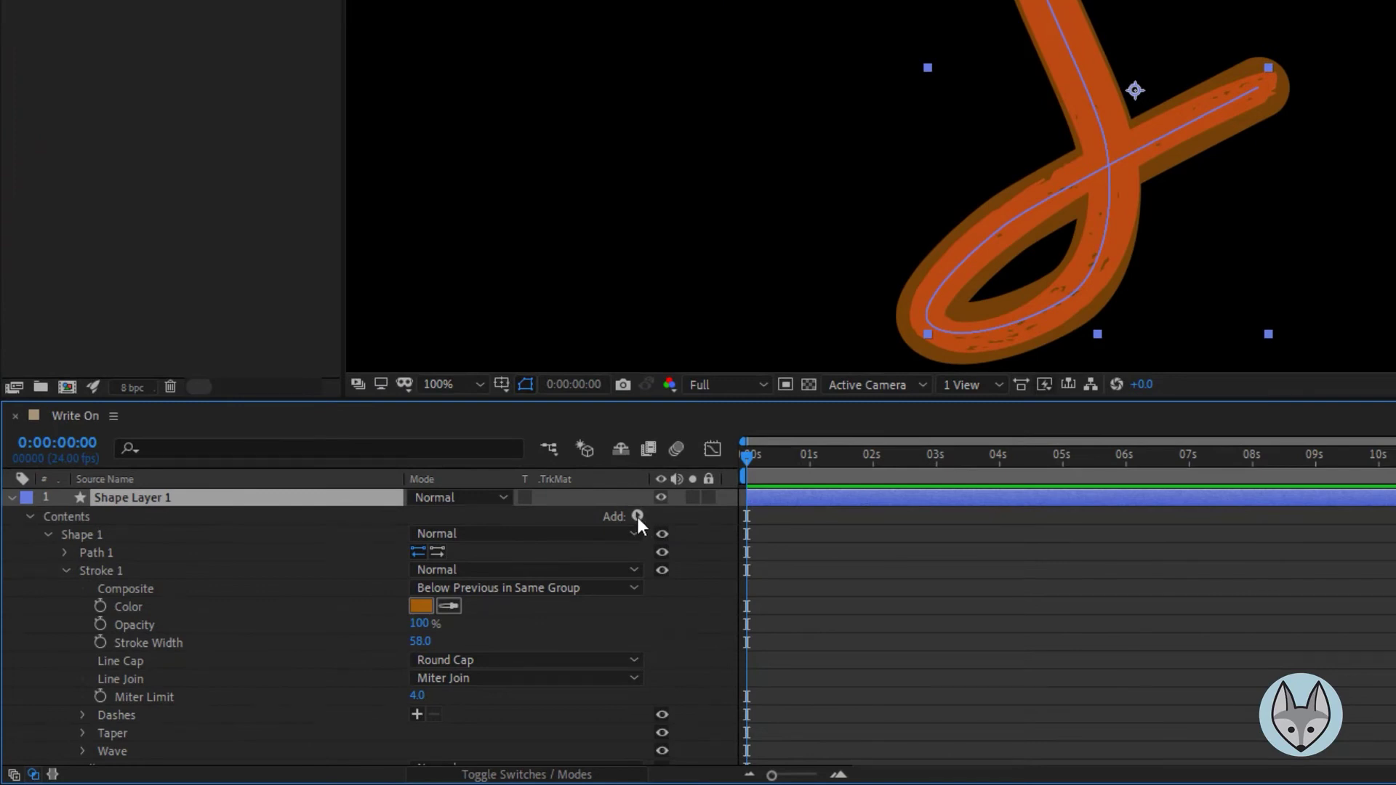
{"action": "left_click", "coordinate": [637, 516]}
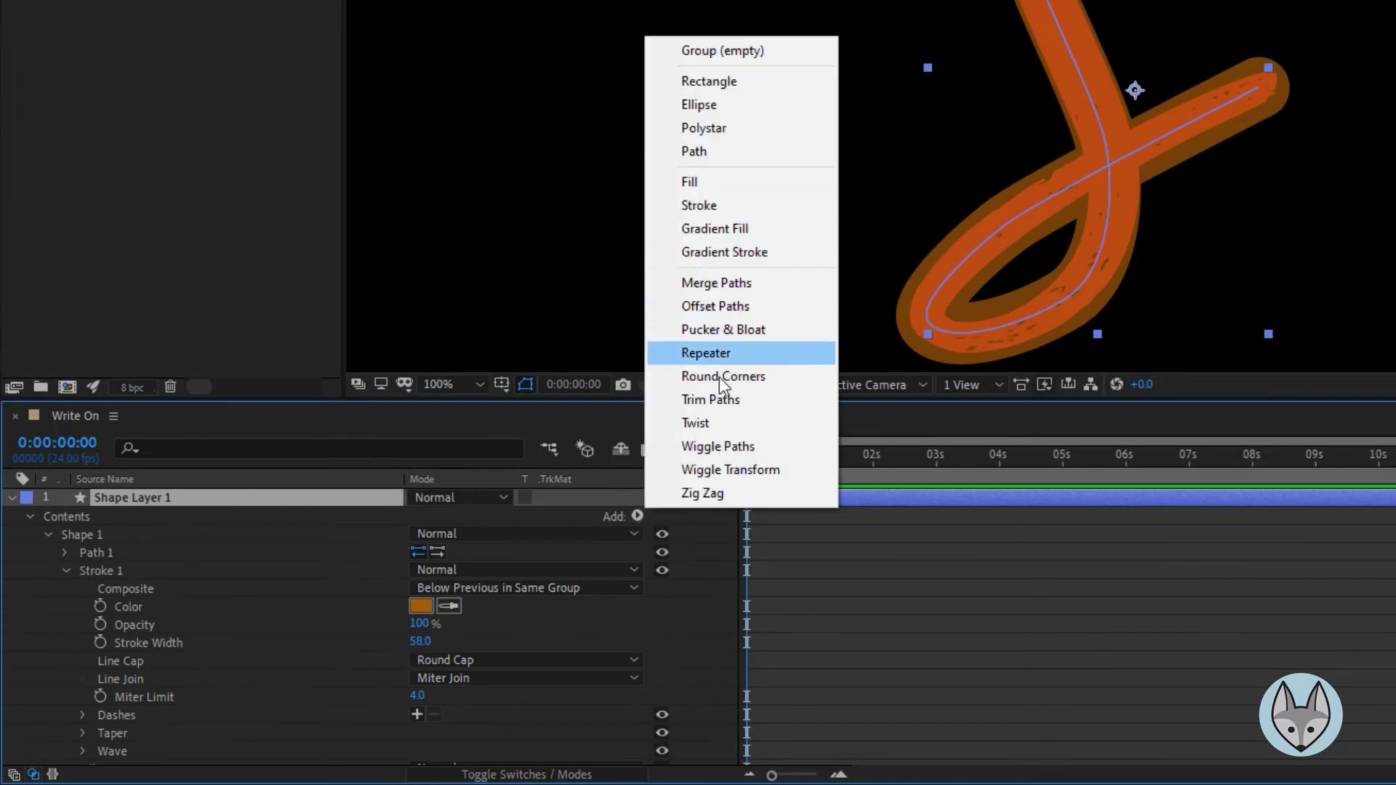
{"action": "left_click", "coordinate": [723, 400]}
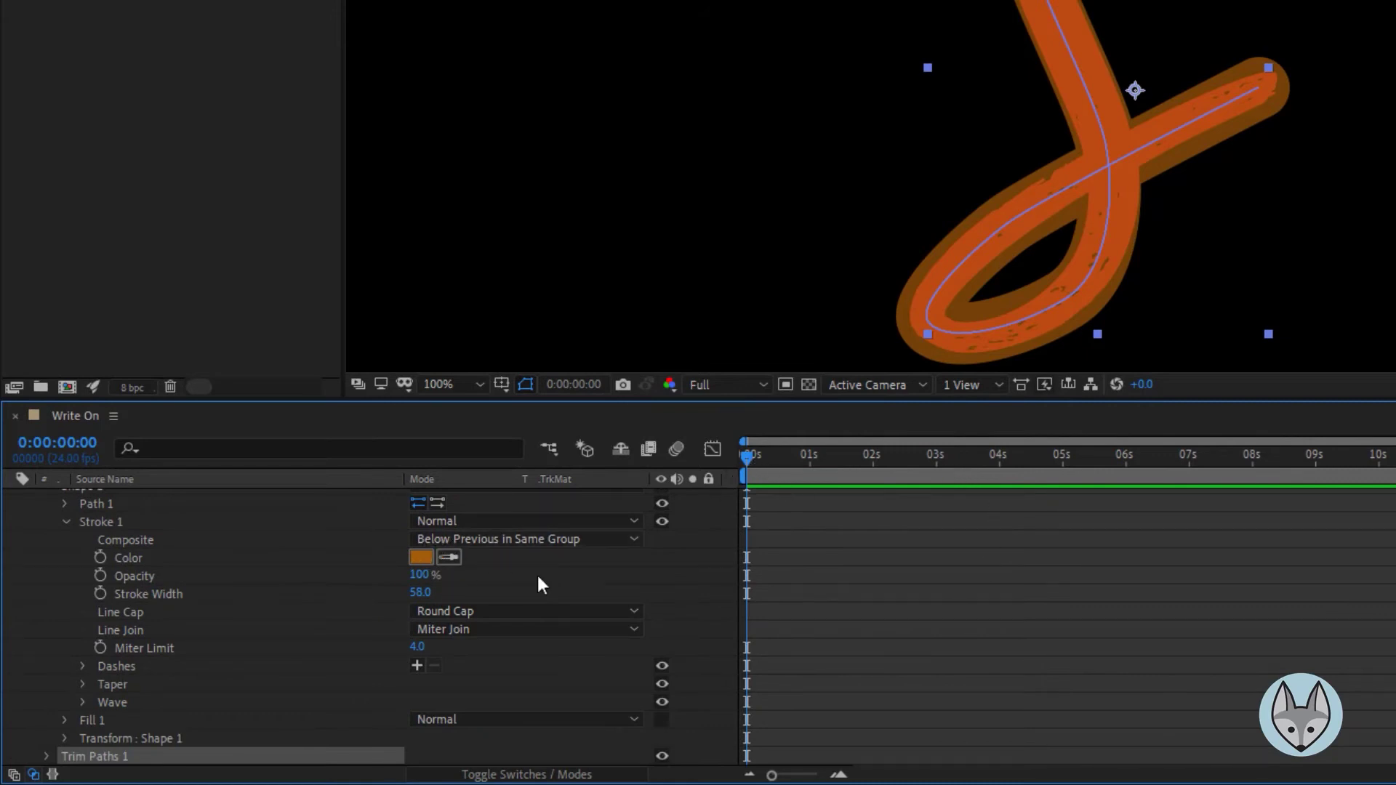
{"action": "left_click", "coordinate": [46, 757]}
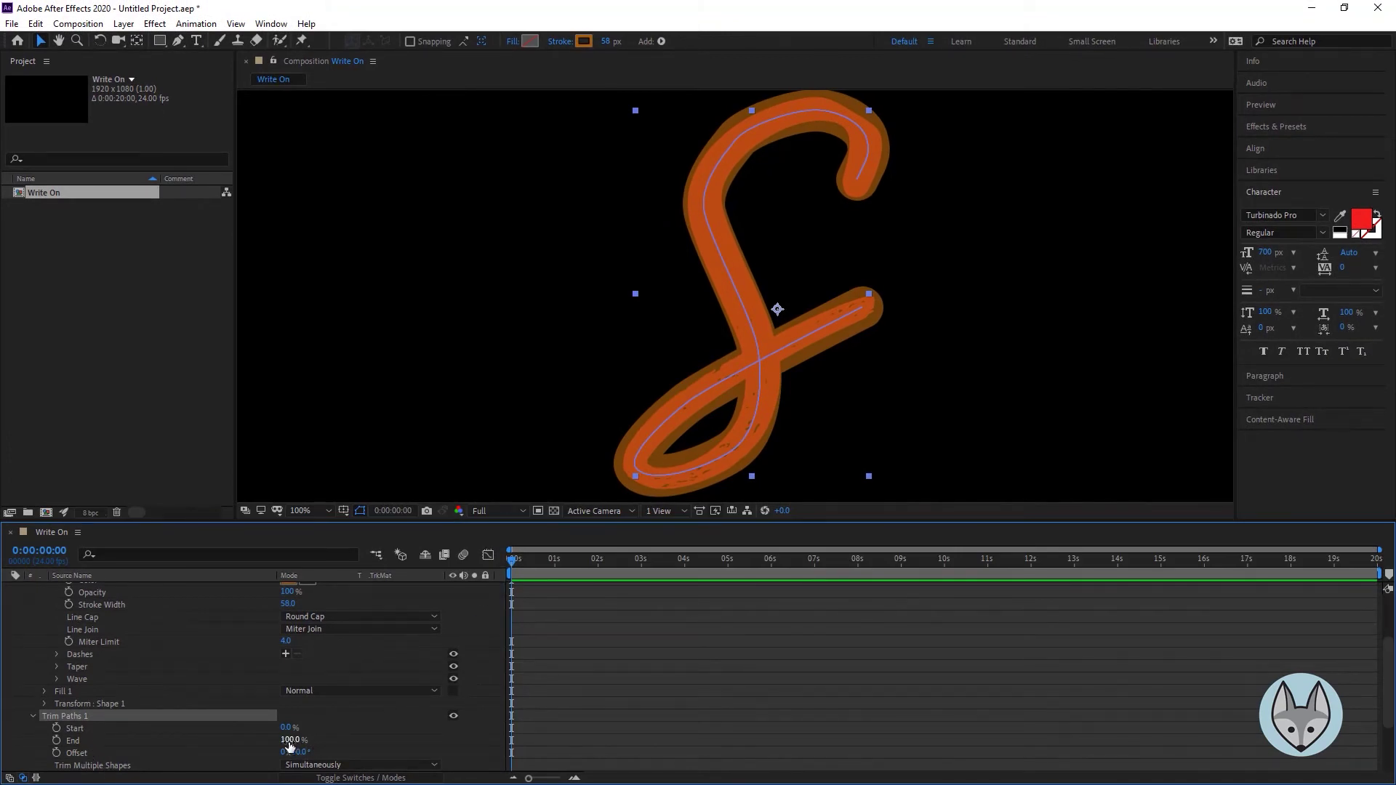
- Keyframe the Trim Paths End value from 0% at 0:00 to 100% at 1 second
{"action": "left_click_drag", "start_coordinate": [290, 740], "coordinate": [113, 740]}
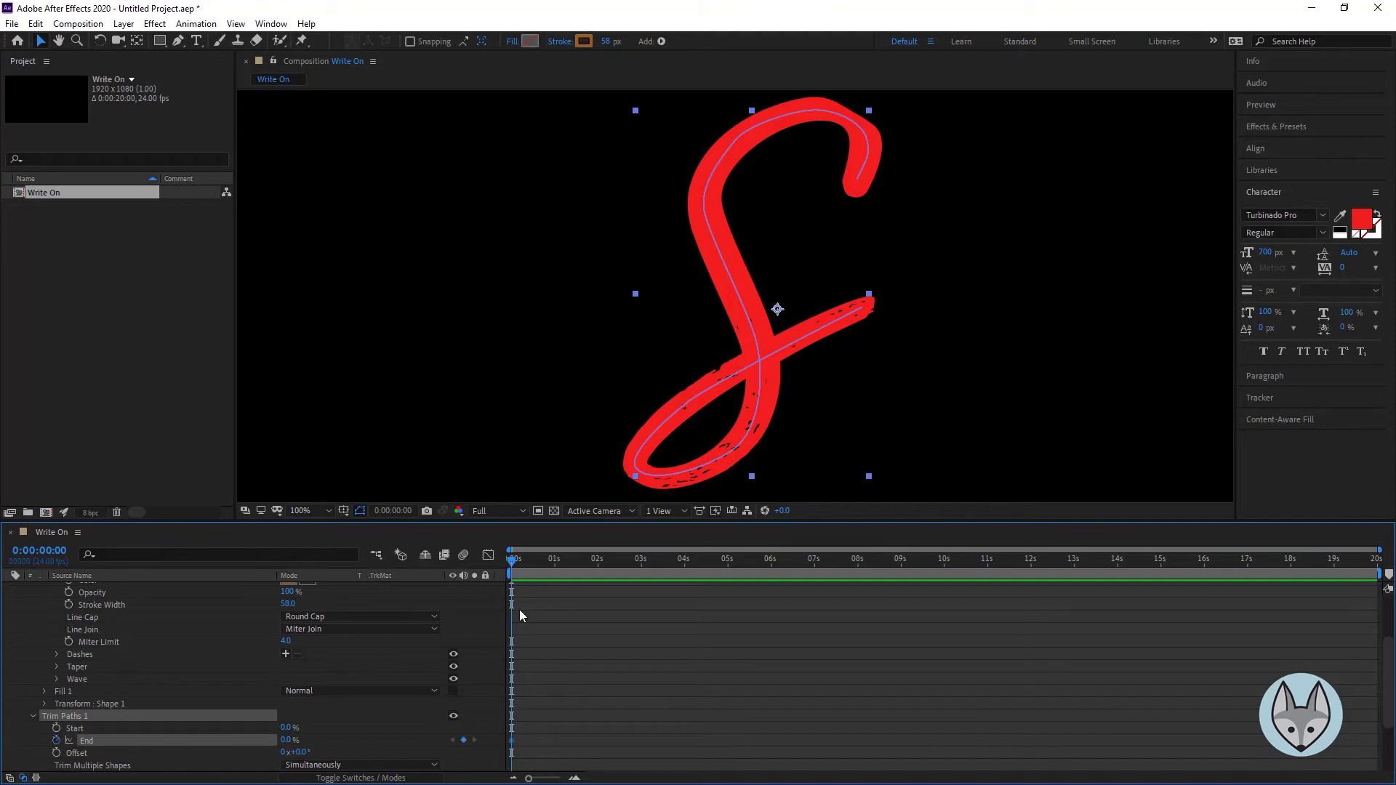
{"action": "left_click_drag", "start_coordinate": [512, 560], "coordinate": [557, 557]}
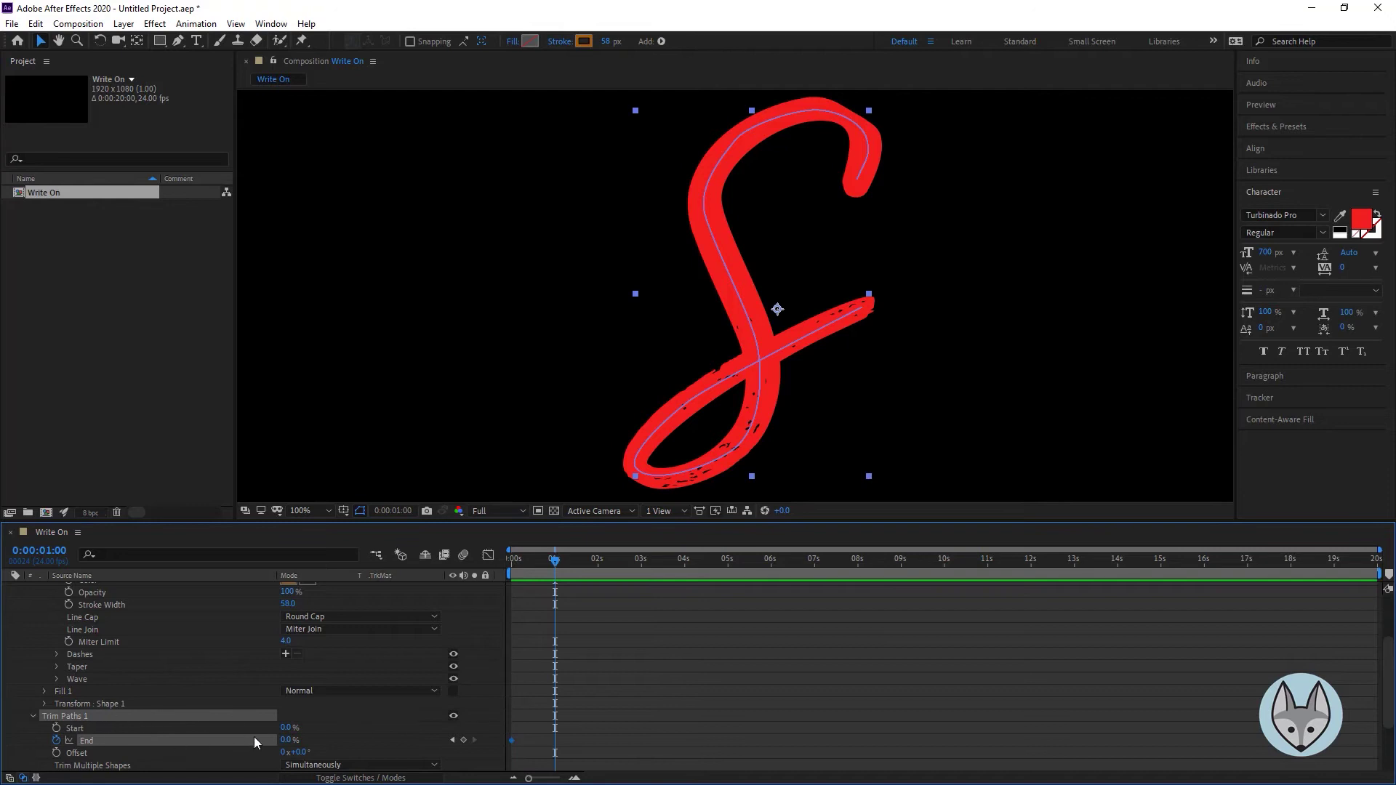
{"action": "left_click", "coordinate": [287, 740]}
{"action": "type", "text": "100"}
{"action": "key", "text": "Return"}
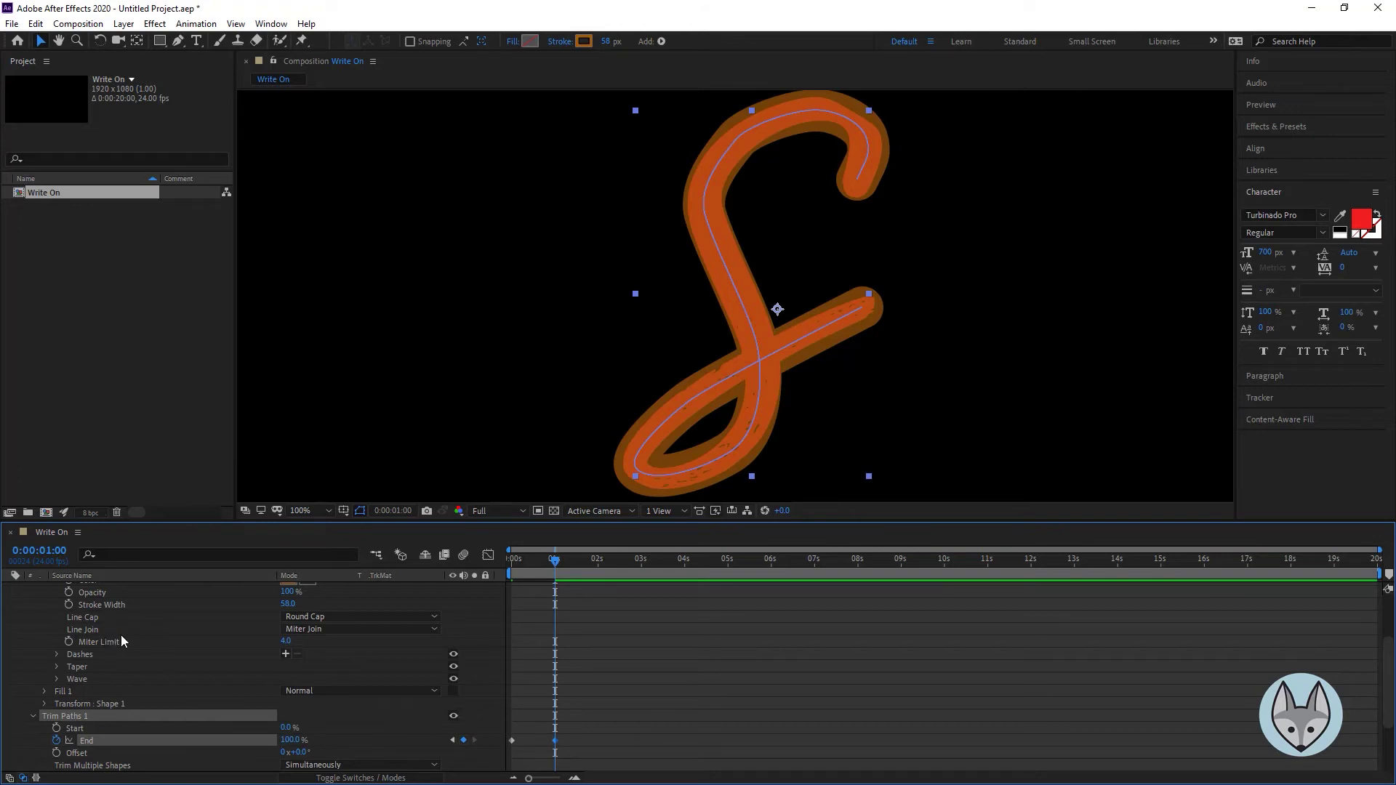
- Set the track matte of the S text layer to Alpha Matte "Shape Layer 1"
{"action": "scroll", "coordinate": [121, 635], "scroll_direction": "down", "scroll_amount": 3}
{"action": "left_click", "coordinate": [67, 765]}
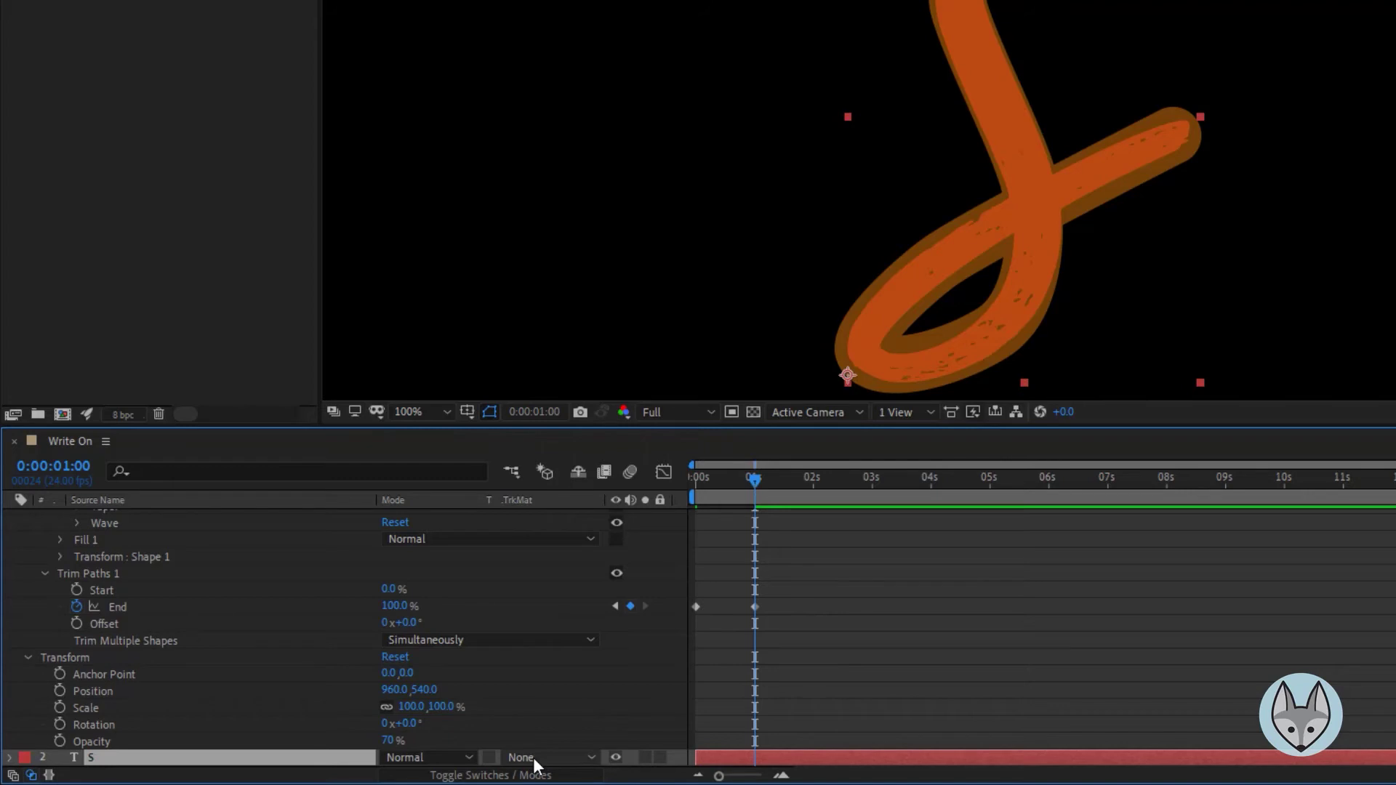
{"action": "left_click", "coordinate": [534, 757]}
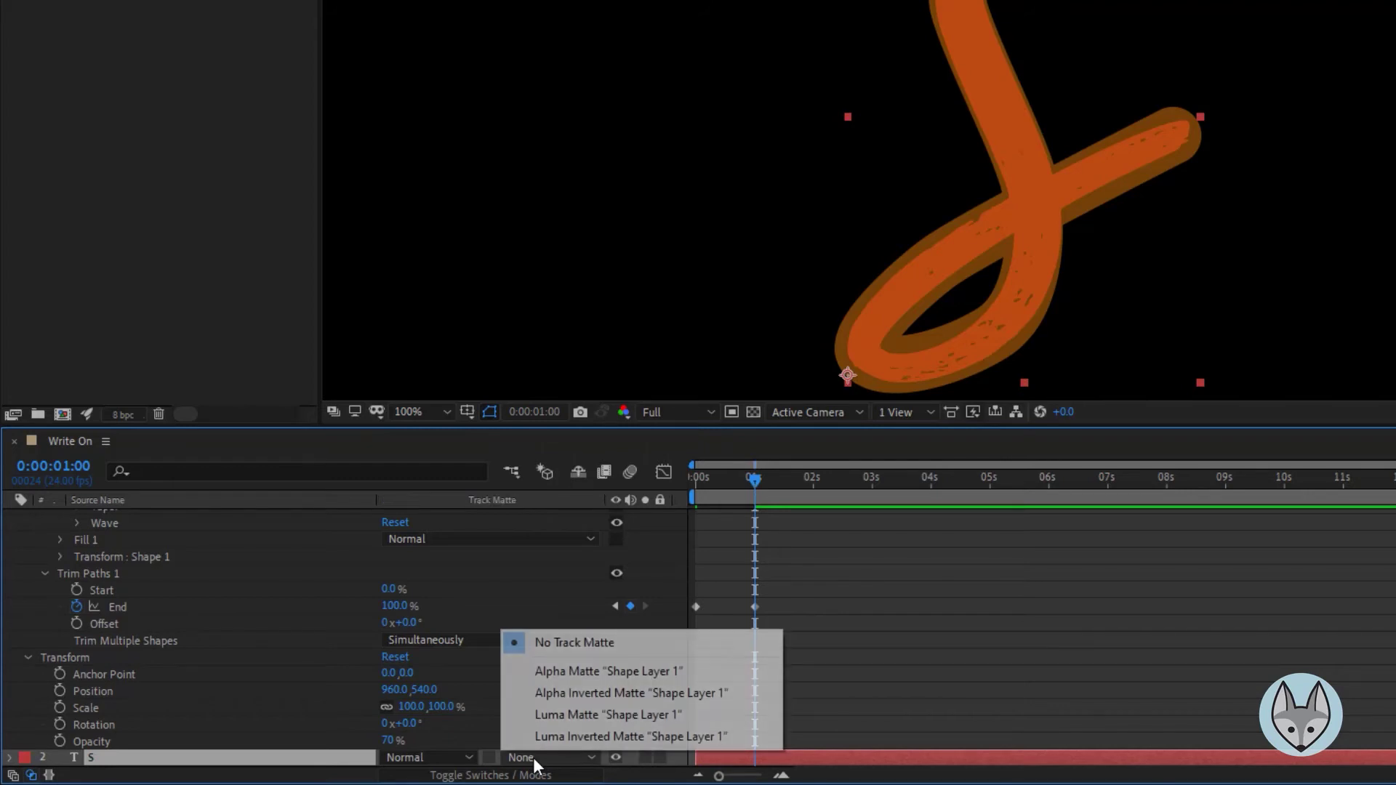
{"action": "left_click", "coordinate": [603, 671]}
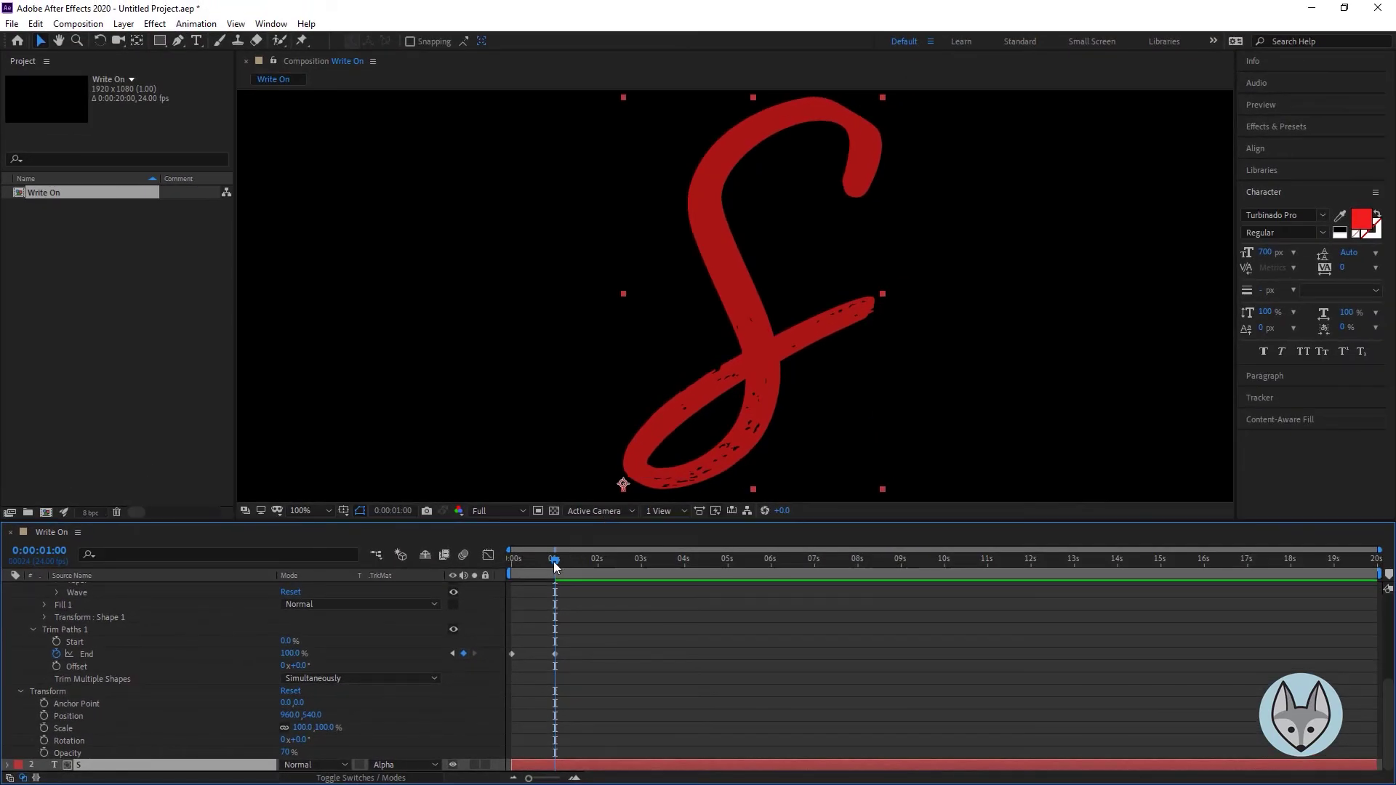
- Scrub through the first second and a half of the timeline to inspect how the matte reveals the letter at the crossing
{"action": "mouse_move", "coordinate": [555, 566]}
{"action": "left_mouse_down"}
{"action": "mouse_move", "coordinate": [487, 574]}
{"action": "mouse_move", "coordinate": [538, 564]}
{"action": "left_mouse_up"}
{"action": "left_click_drag", "start_coordinate": [559, 573], "coordinate": [544, 582]}
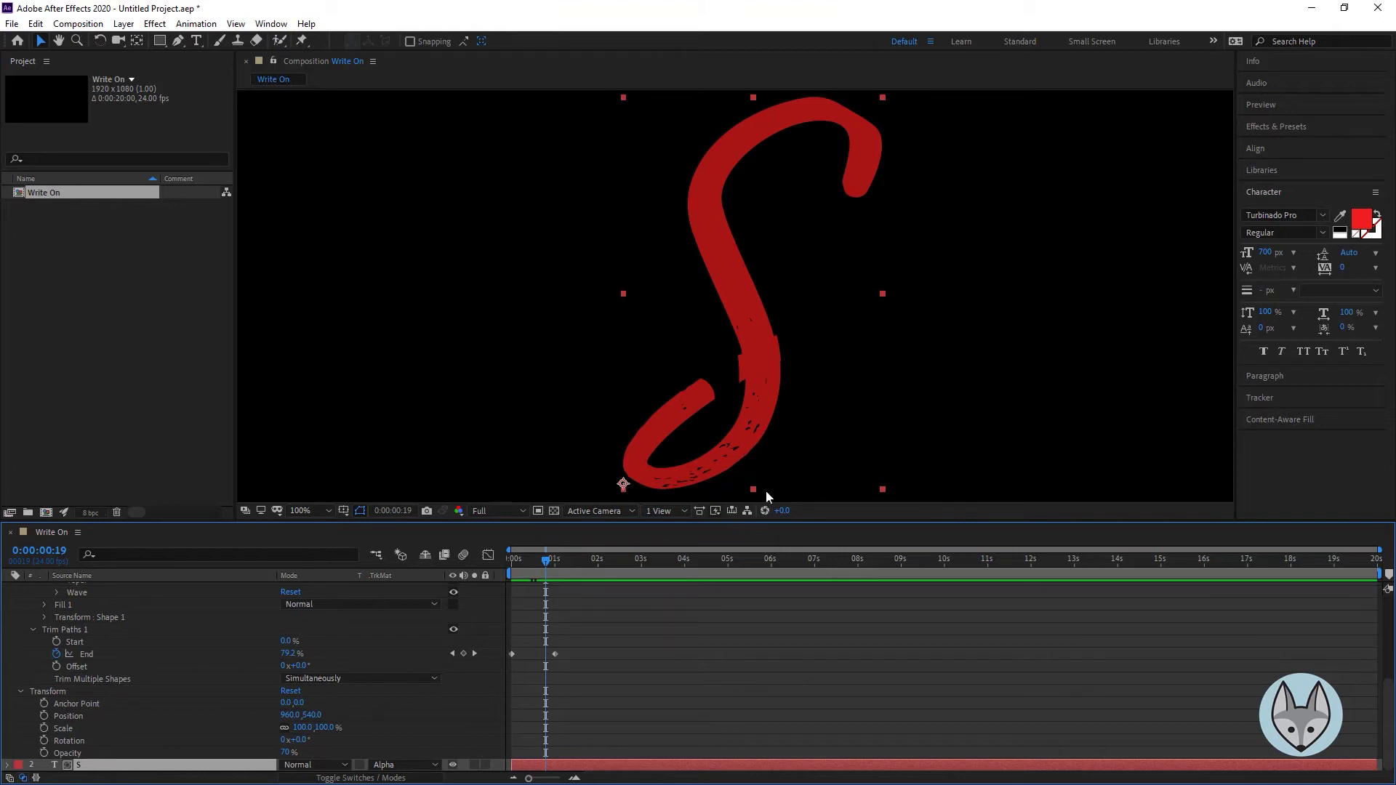
{"action": "mouse_move", "coordinate": [547, 565]}
{"action": "left_mouse_down"}
{"action": "mouse_move", "coordinate": [490, 564]}
{"action": "mouse_move", "coordinate": [557, 570]}
{"action": "mouse_move", "coordinate": [542, 580]}
{"action": "mouse_move", "coordinate": [578, 569]}
{"action": "left_mouse_up"}
- Remove the track matte from the S text layer and make Shape Layer 1 visible again
{"action": "left_click", "coordinate": [226, 608]}
{"action": "scroll", "coordinate": [203, 609], "scroll_direction": "up", "scroll_amount": 5}
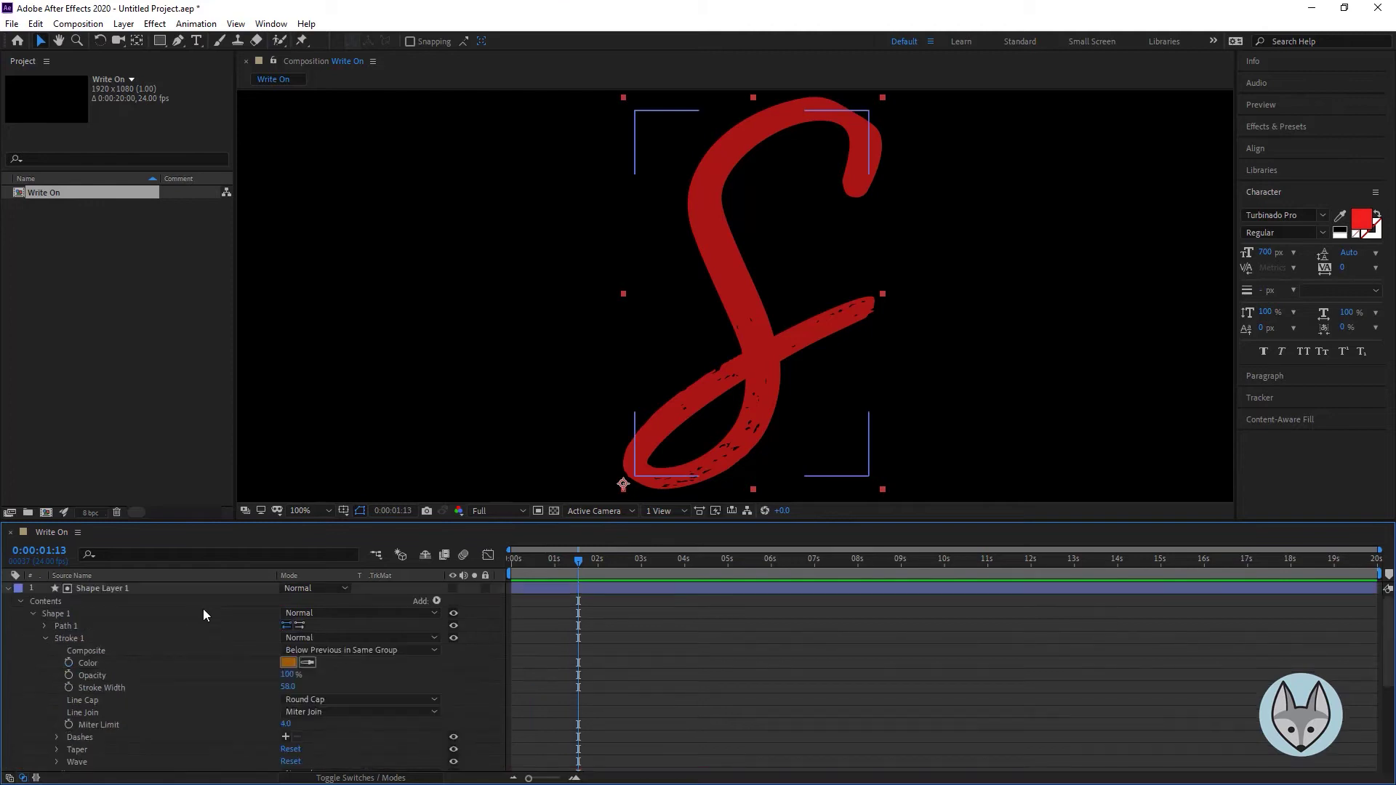
{"action": "left_click", "coordinate": [103, 589]}
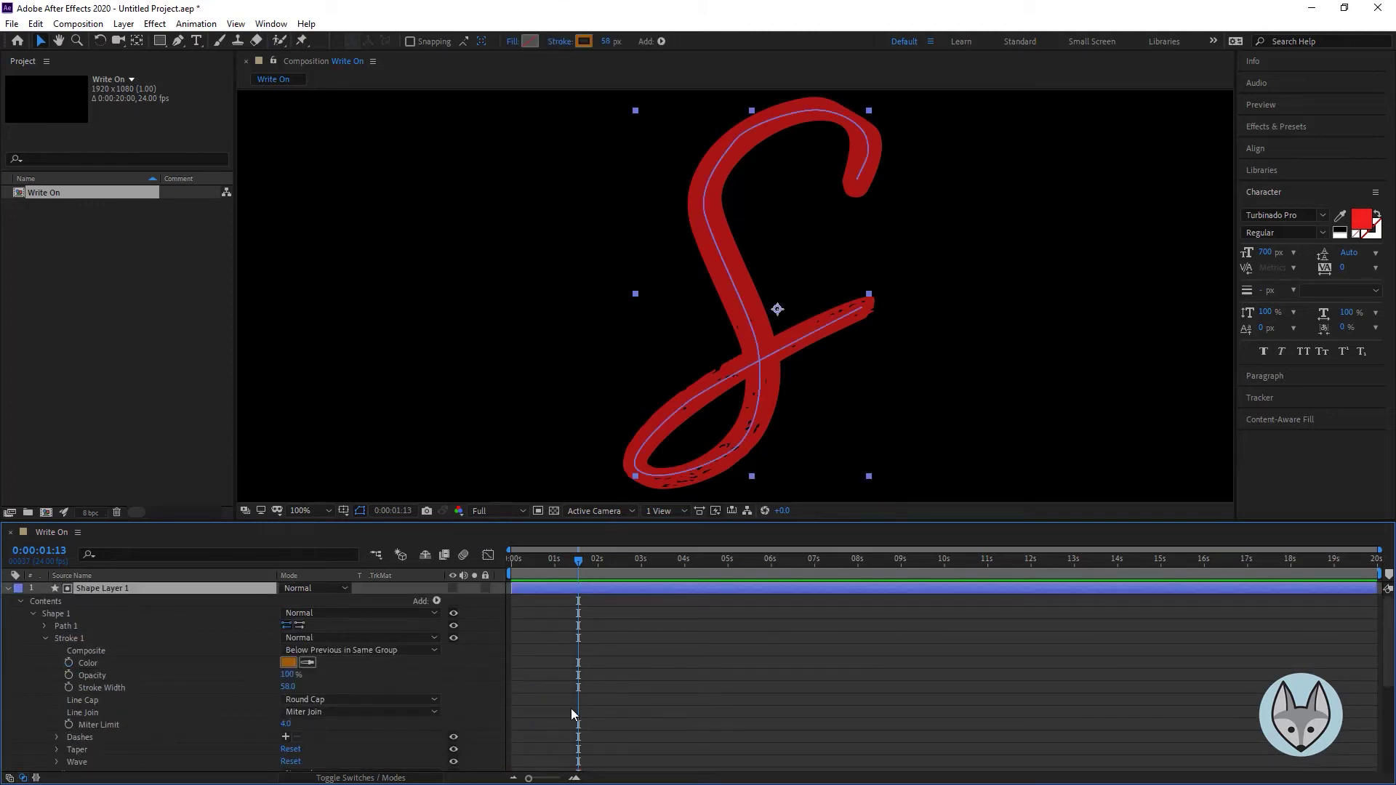
{"action": "scroll", "coordinate": [530, 688], "scroll_direction": "down", "scroll_amount": 5}
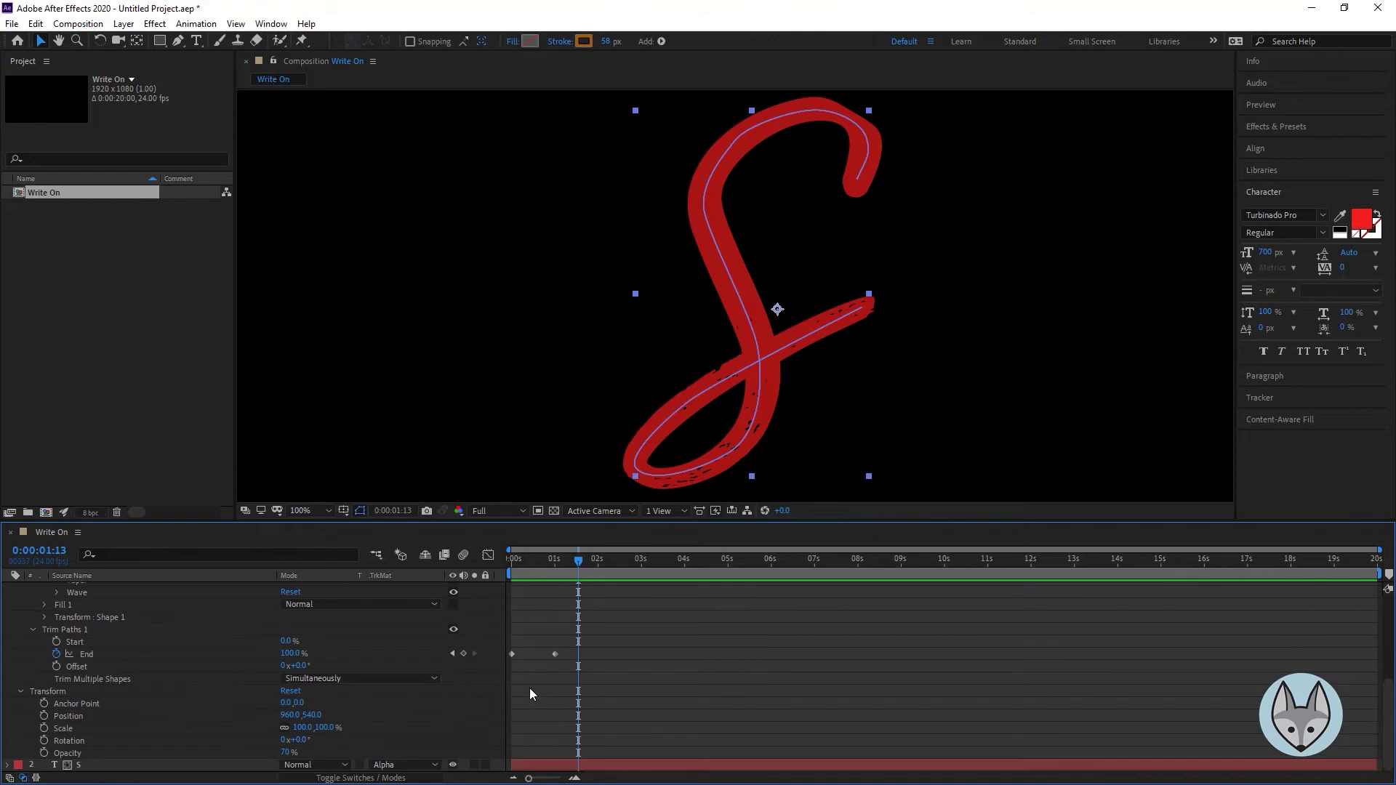
{"action": "left_click", "coordinate": [395, 765]}
{"action": "left_click", "coordinate": [408, 680]}
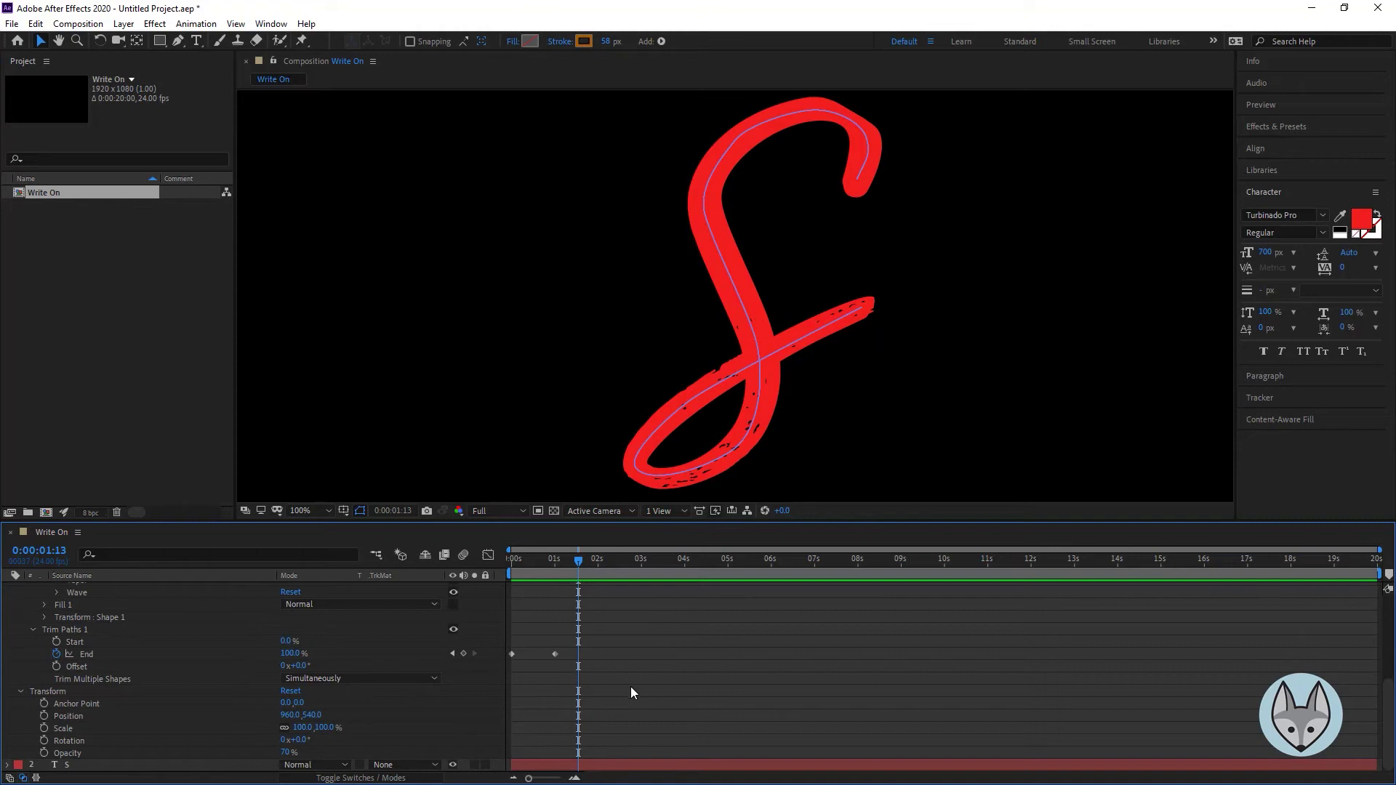
{"action": "scroll", "coordinate": [164, 675], "scroll_direction": "up", "scroll_amount": 5}
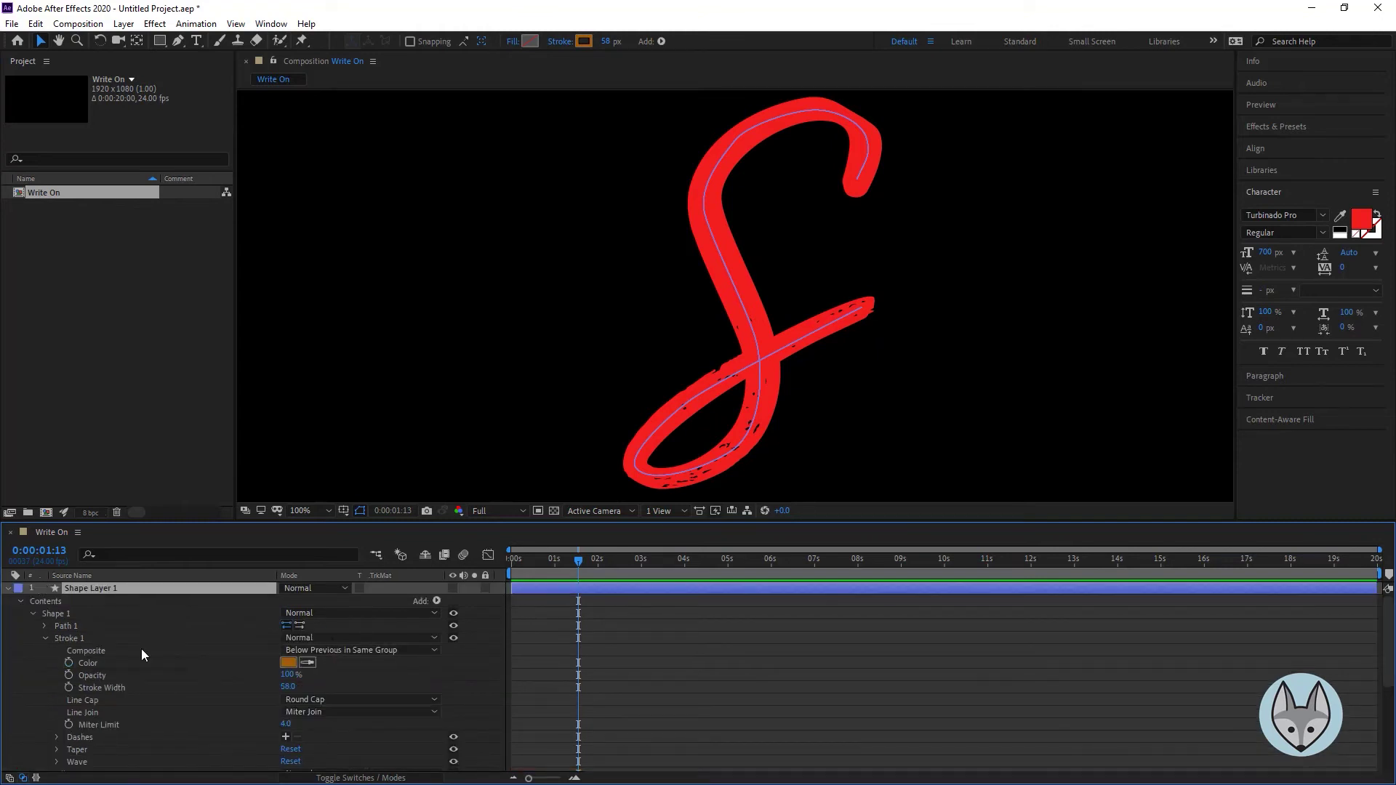
{"action": "scroll", "coordinate": [155, 694], "scroll_direction": "down", "scroll_amount": 5}
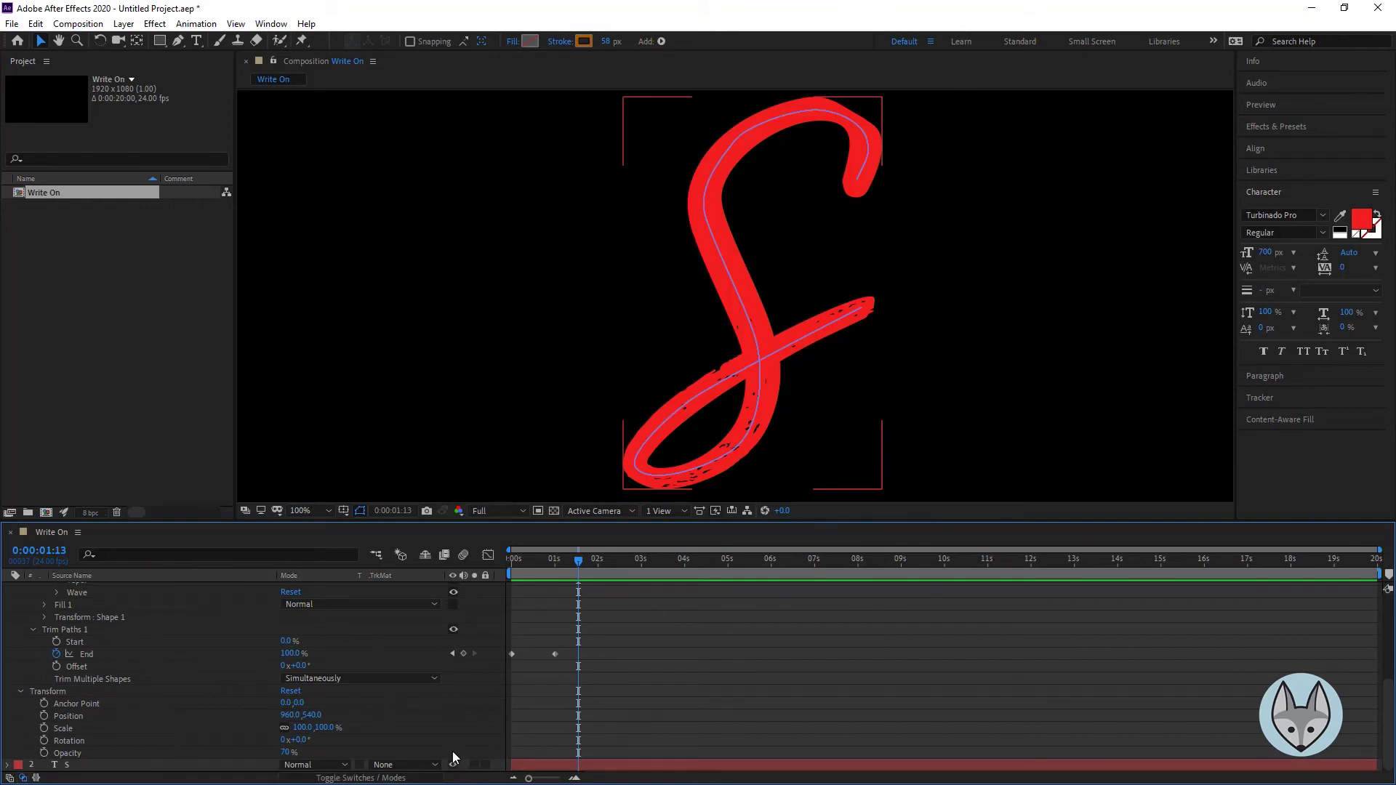
{"action": "scroll", "coordinate": [451, 704], "scroll_direction": "up", "scroll_amount": 5}
{"action": "left_click", "coordinate": [453, 590]}
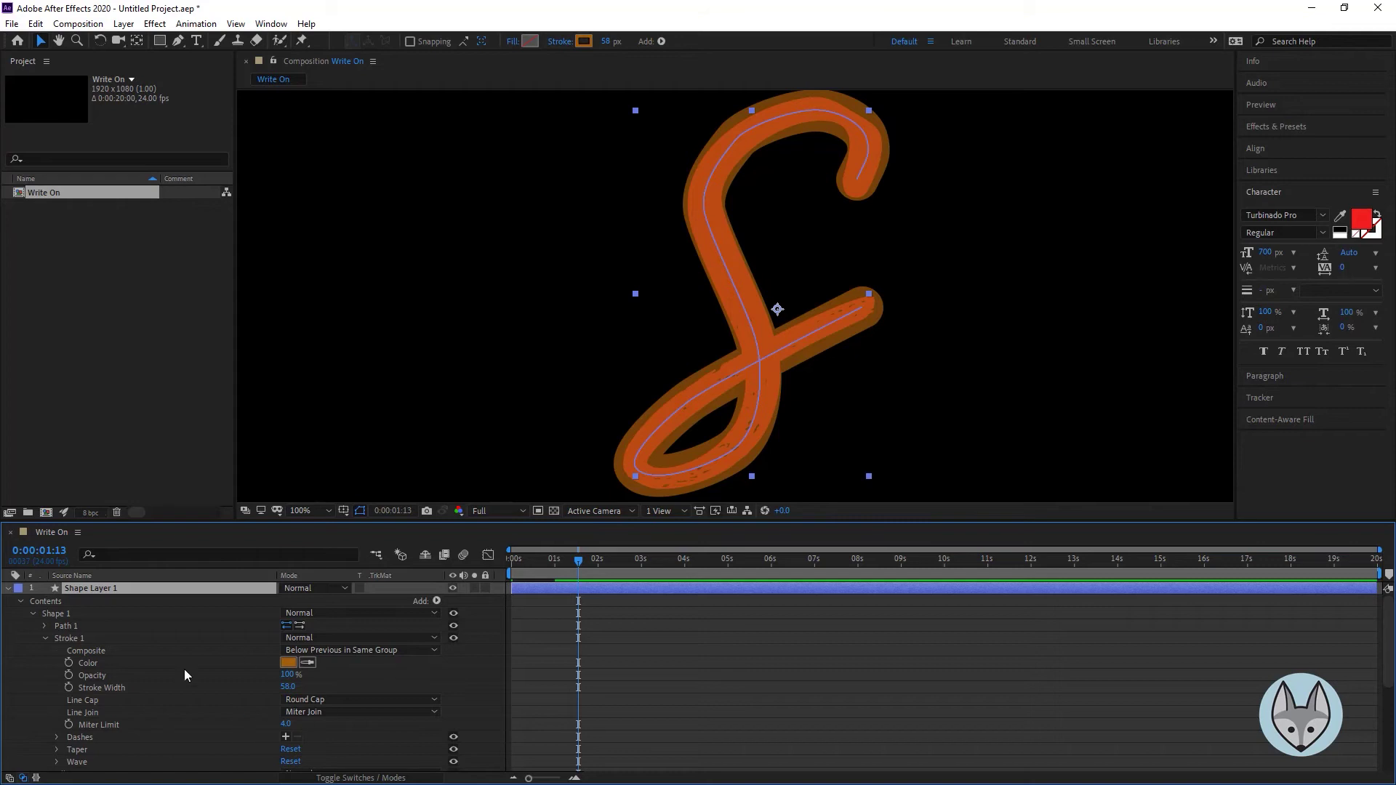
- Expand the Taper properties of Stroke 1 and set End Length to 28% and End Width to 74%
{"action": "scroll", "coordinate": [178, 674], "scroll_direction": "down", "scroll_amount": 5}
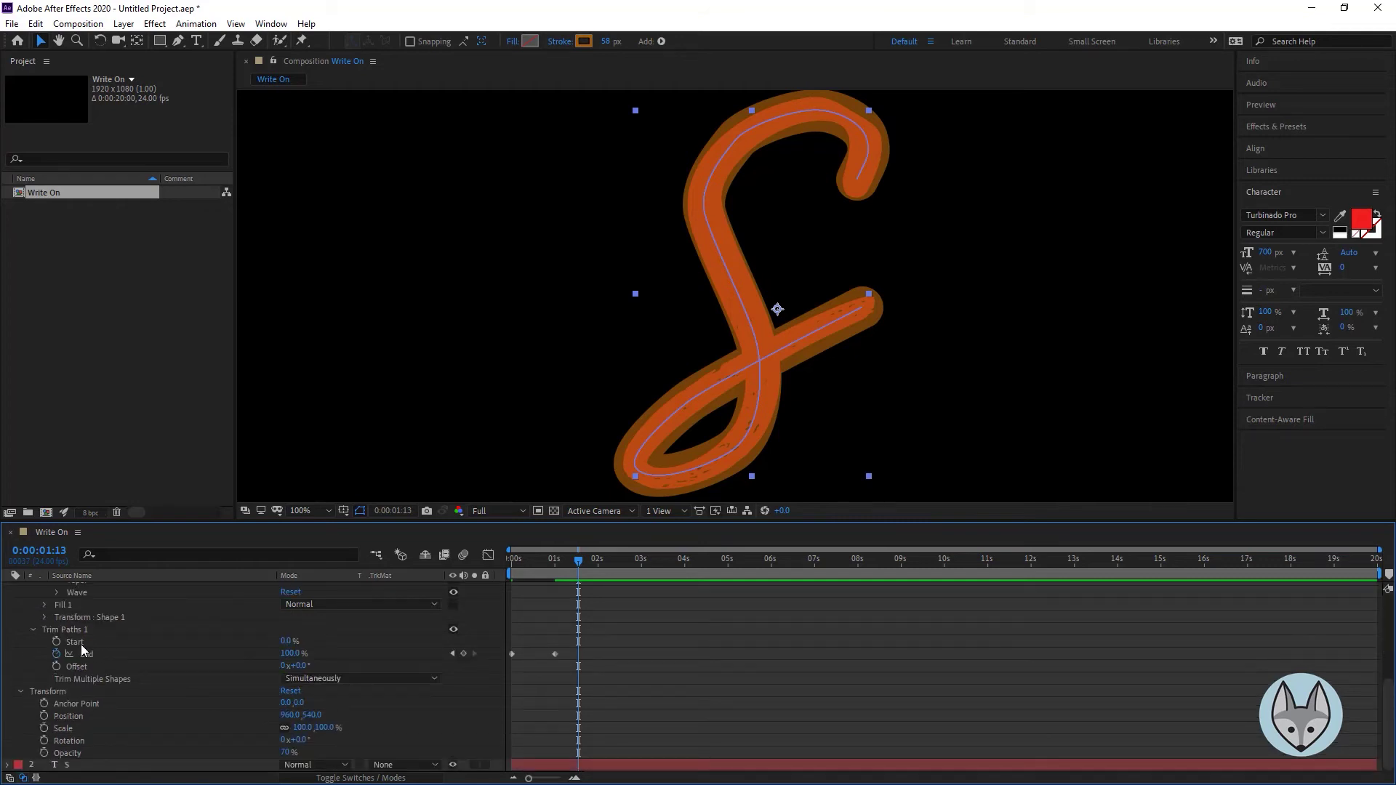
{"action": "scroll", "coordinate": [71, 642], "scroll_direction": "up", "scroll_amount": 5}
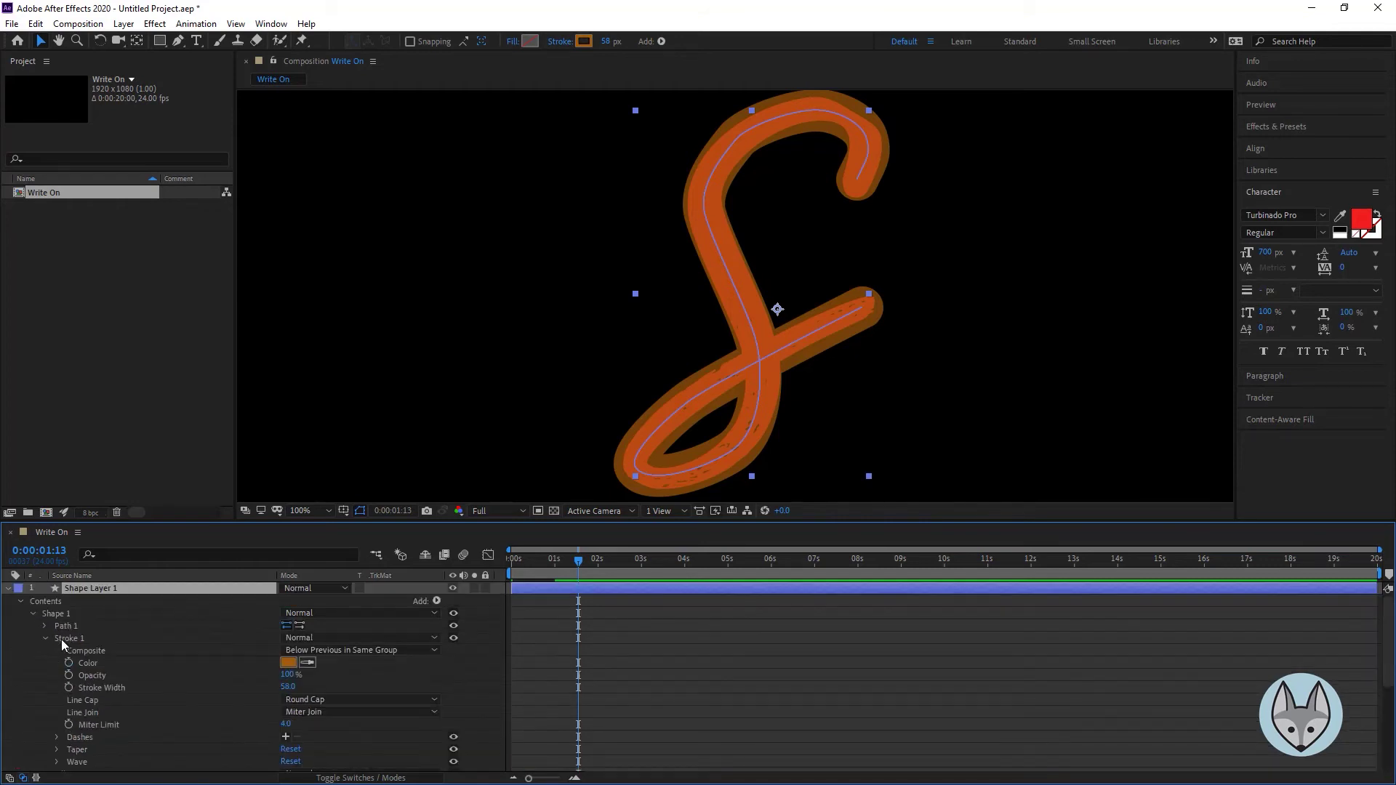
{"action": "left_click", "coordinate": [57, 750]}
{"action": "scroll", "coordinate": [189, 707], "scroll_direction": "down", "scroll_amount": 2}
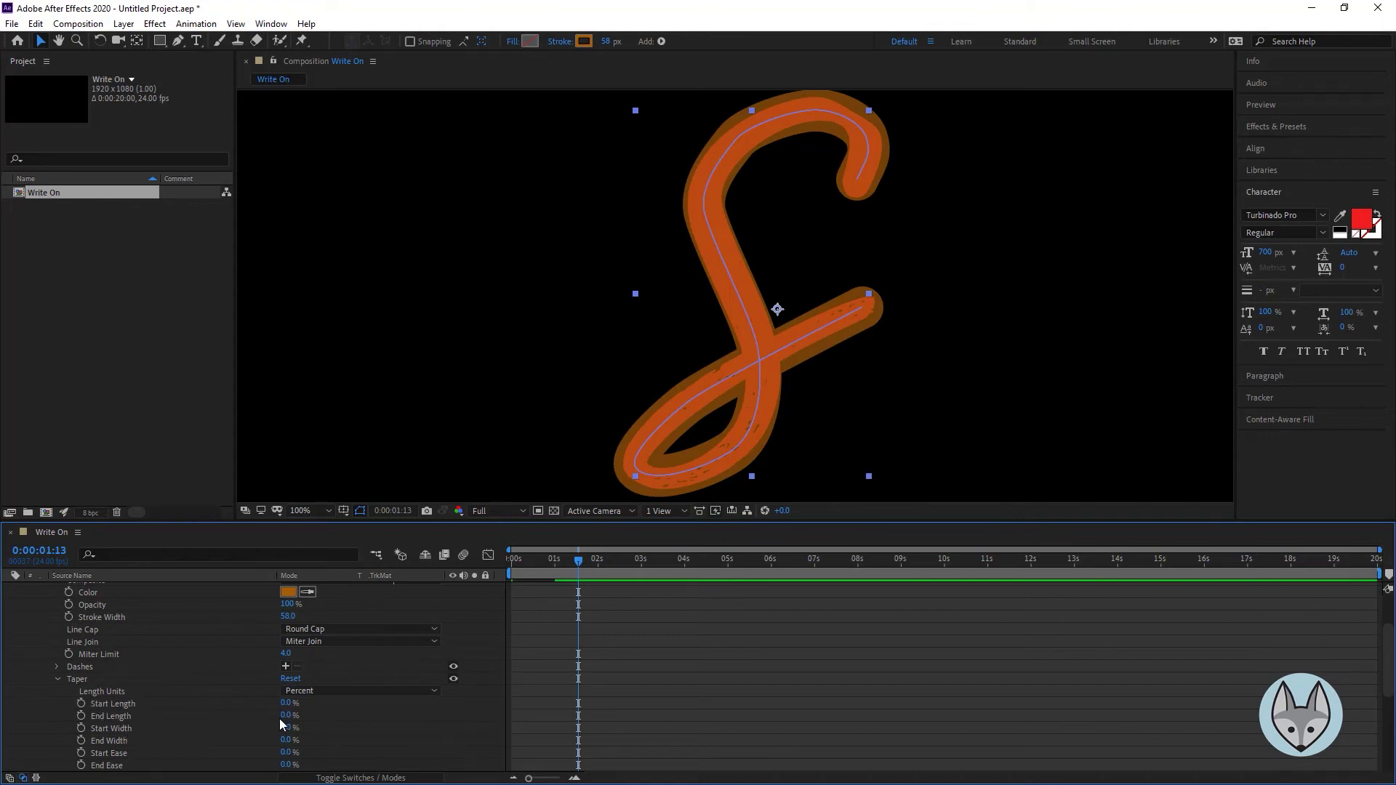
{"action": "mouse_move", "coordinate": [286, 703]}
{"action": "left_mouse_down"}
{"action": "mouse_move", "coordinate": [377, 718]}
{"action": "mouse_move", "coordinate": [323, 745]}
{"action": "left_mouse_up"}
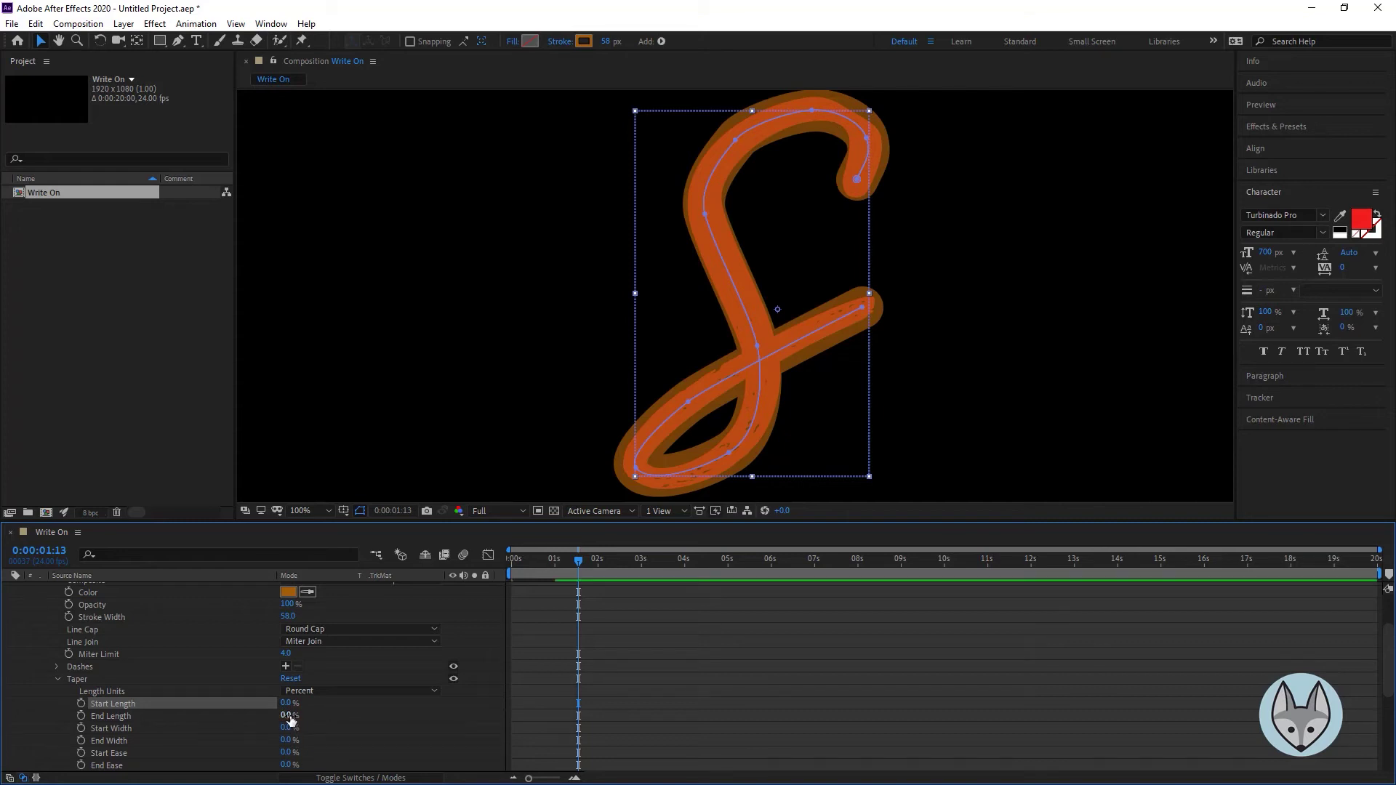
{"action": "mouse_move", "coordinate": [290, 716]}
{"action": "left_mouse_down"}
{"action": "mouse_move", "coordinate": [313, 715]}
{"action": "mouse_move", "coordinate": [287, 739]}
{"action": "mouse_move", "coordinate": [340, 742]}
{"action": "left_mouse_up"}
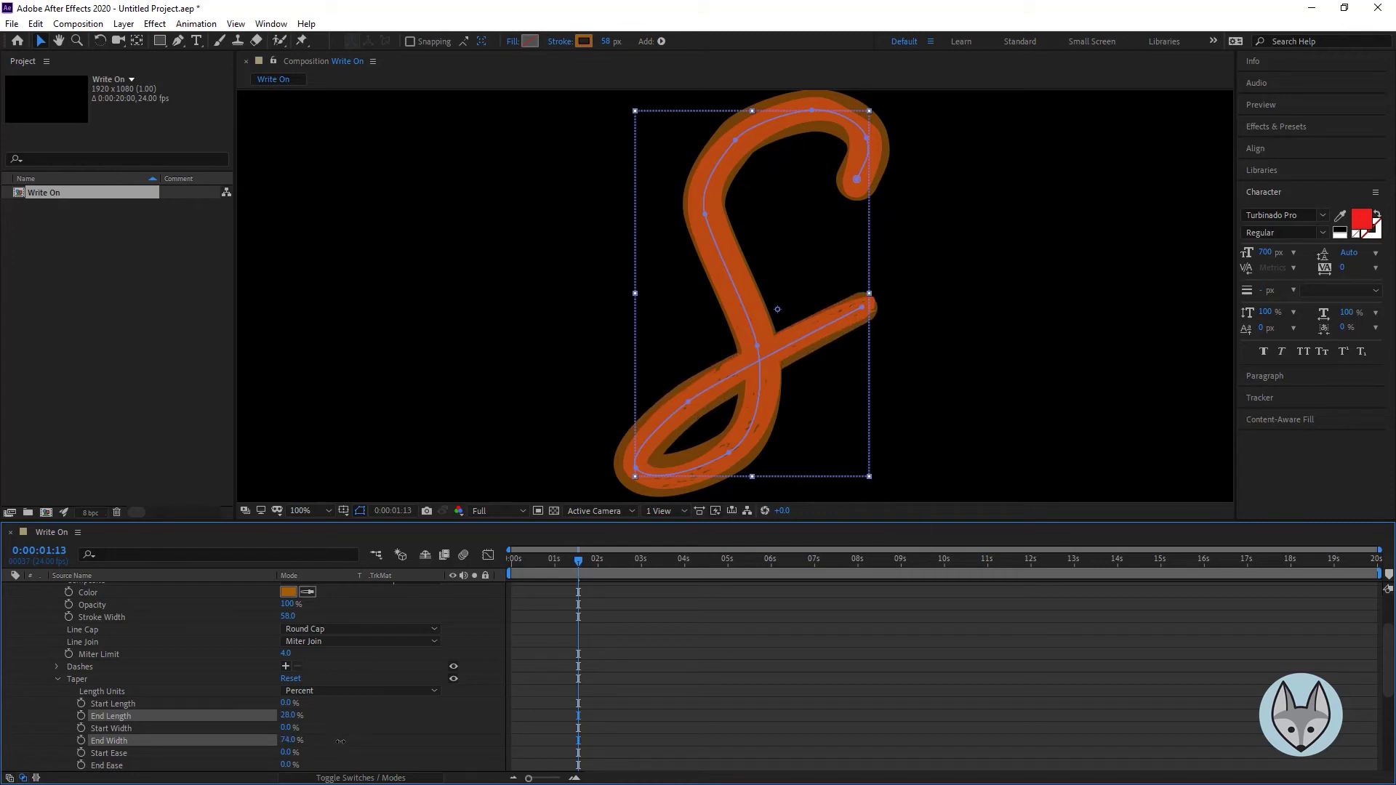
- Refine the stroke taper to an End Length of 26%, End Width of 64% and End Ease of 4%
{"action": "left_click_drag", "start_coordinate": [290, 764], "coordinate": [284, 780]}
{"action": "left_click", "coordinate": [283, 728]}
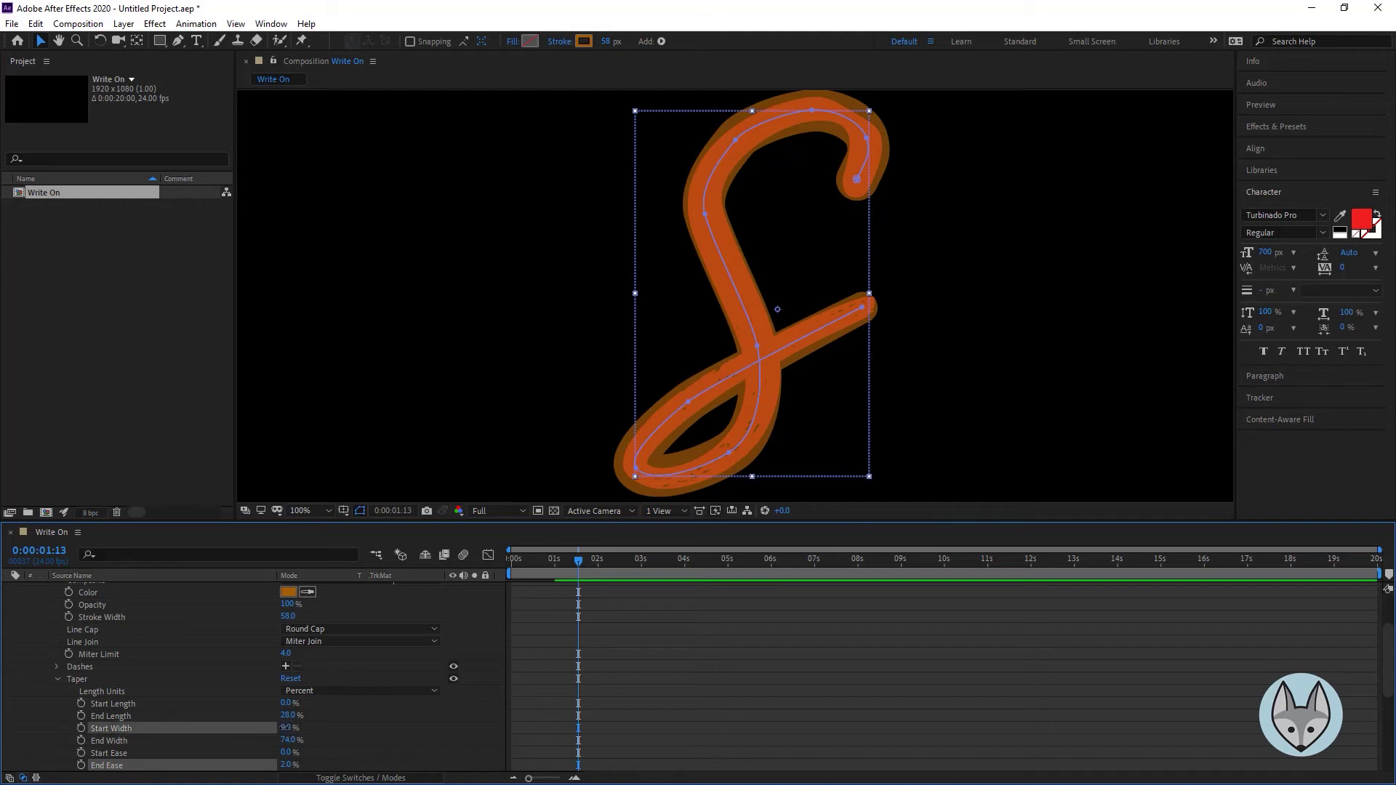
{"action": "left_click_drag", "start_coordinate": [287, 716], "coordinate": [307, 722]}
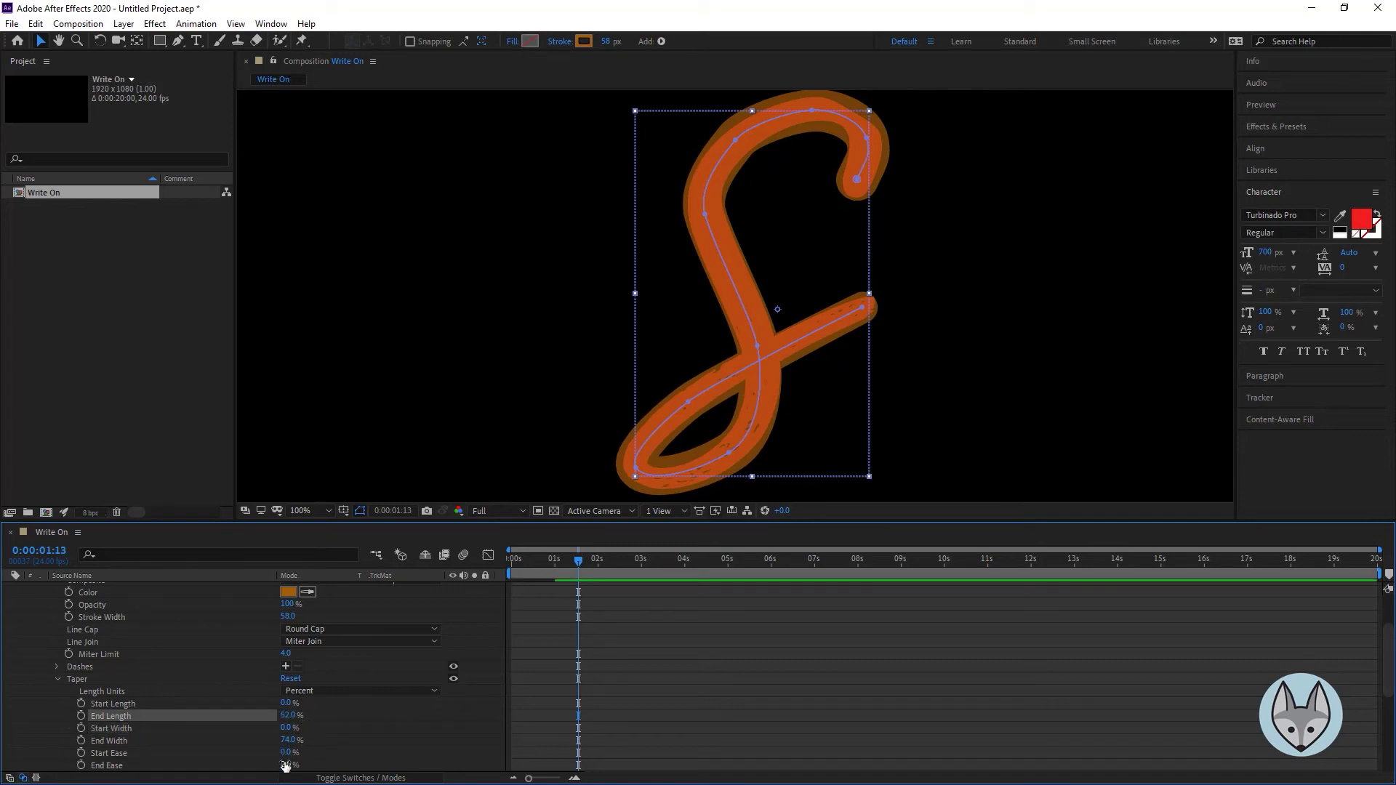
{"action": "mouse_move", "coordinate": [286, 766]}
{"action": "left_mouse_down"}
{"action": "mouse_move", "coordinate": [298, 767]}
{"action": "mouse_move", "coordinate": [258, 768]}
{"action": "left_mouse_up"}
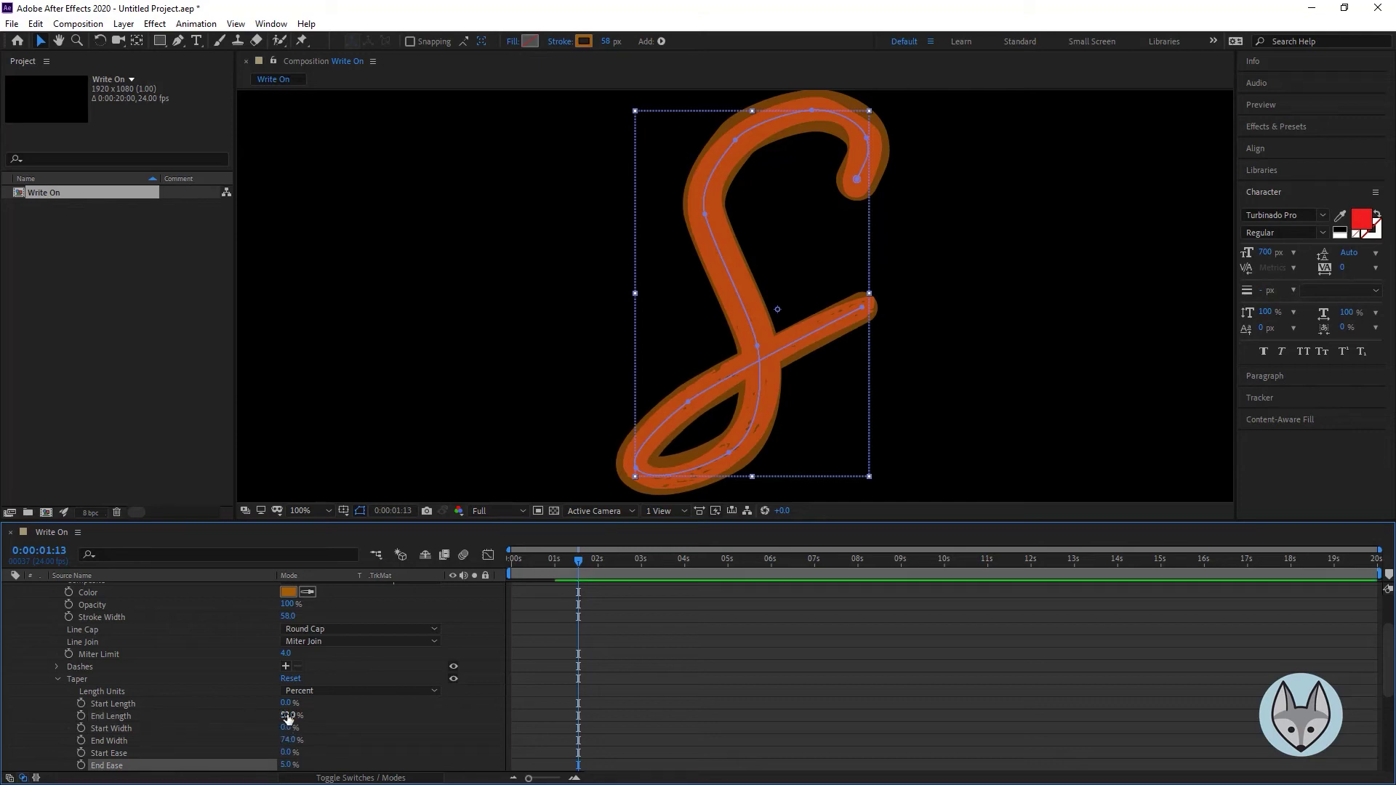
{"action": "mouse_move", "coordinate": [288, 717]}
{"action": "left_mouse_down"}
{"action": "mouse_move", "coordinate": [270, 723]}
{"action": "mouse_move", "coordinate": [310, 736]}
{"action": "mouse_move", "coordinate": [271, 742]}
{"action": "mouse_move", "coordinate": [300, 764]}
{"action": "mouse_move", "coordinate": [270, 770]}
{"action": "left_mouse_up"}
{"action": "left_click", "coordinate": [288, 741]}
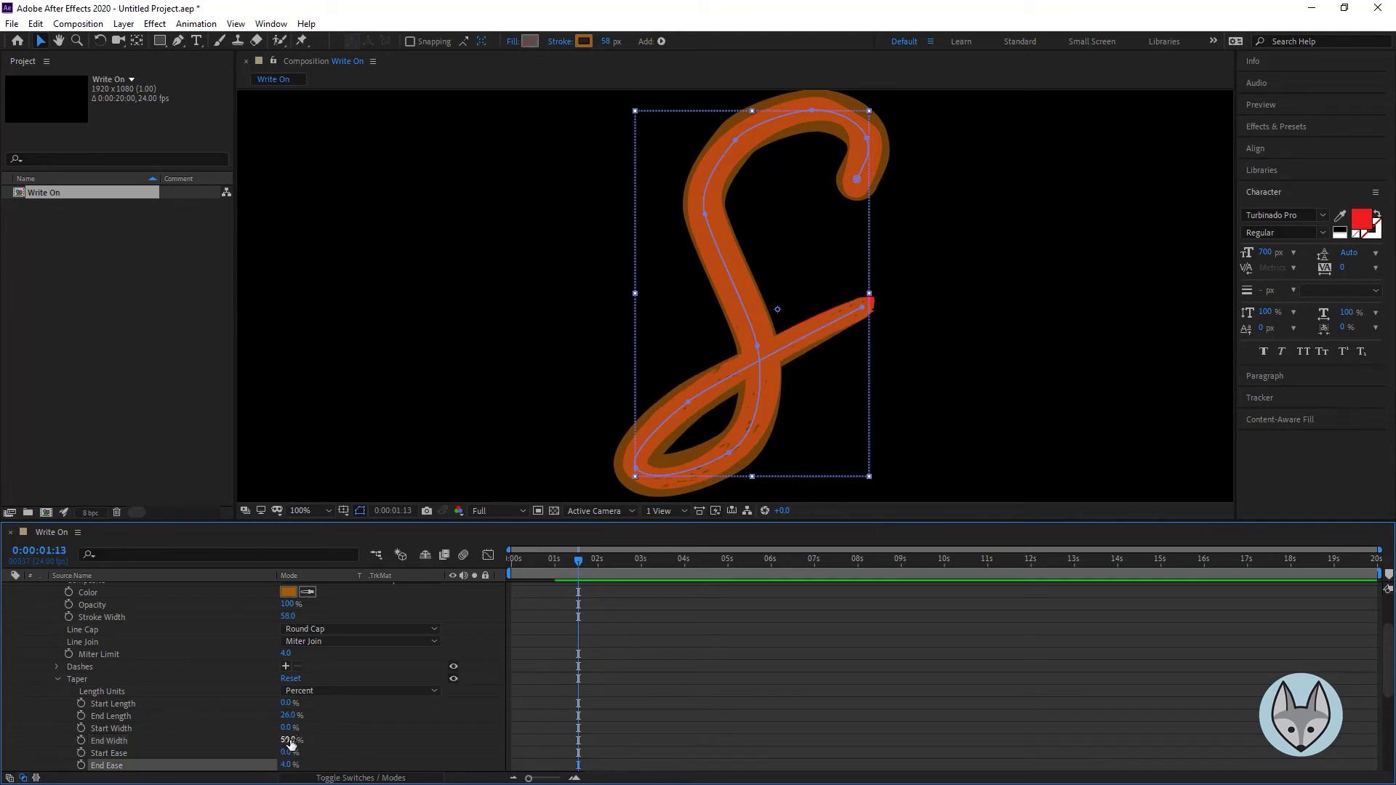
{"action": "left_click_drag", "start_coordinate": [291, 741], "coordinate": [301, 743]}
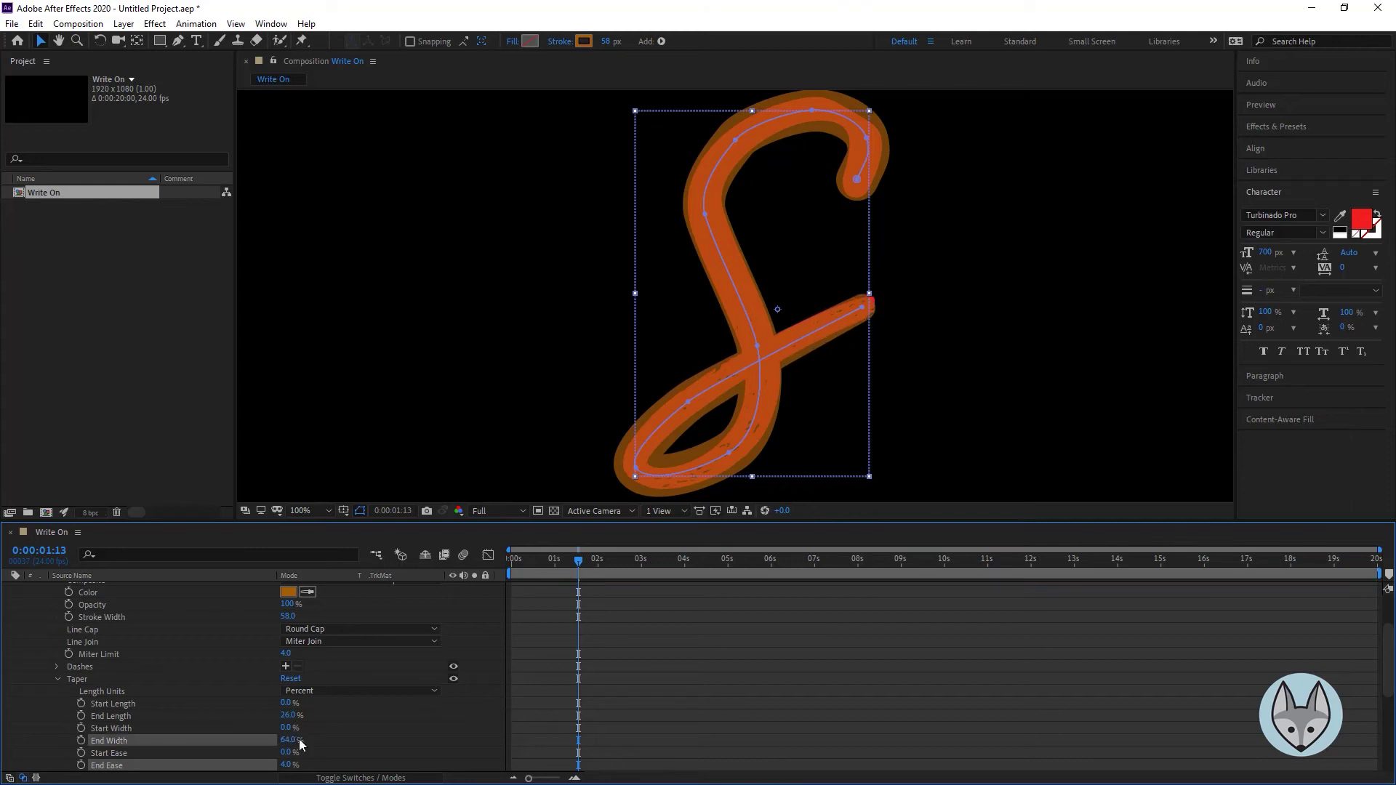
- Nudge the path's cross-stroke end point outward to cover the letter's tip, and set the taper's End Length to 74%
{"action": "left_click", "coordinate": [865, 311]}
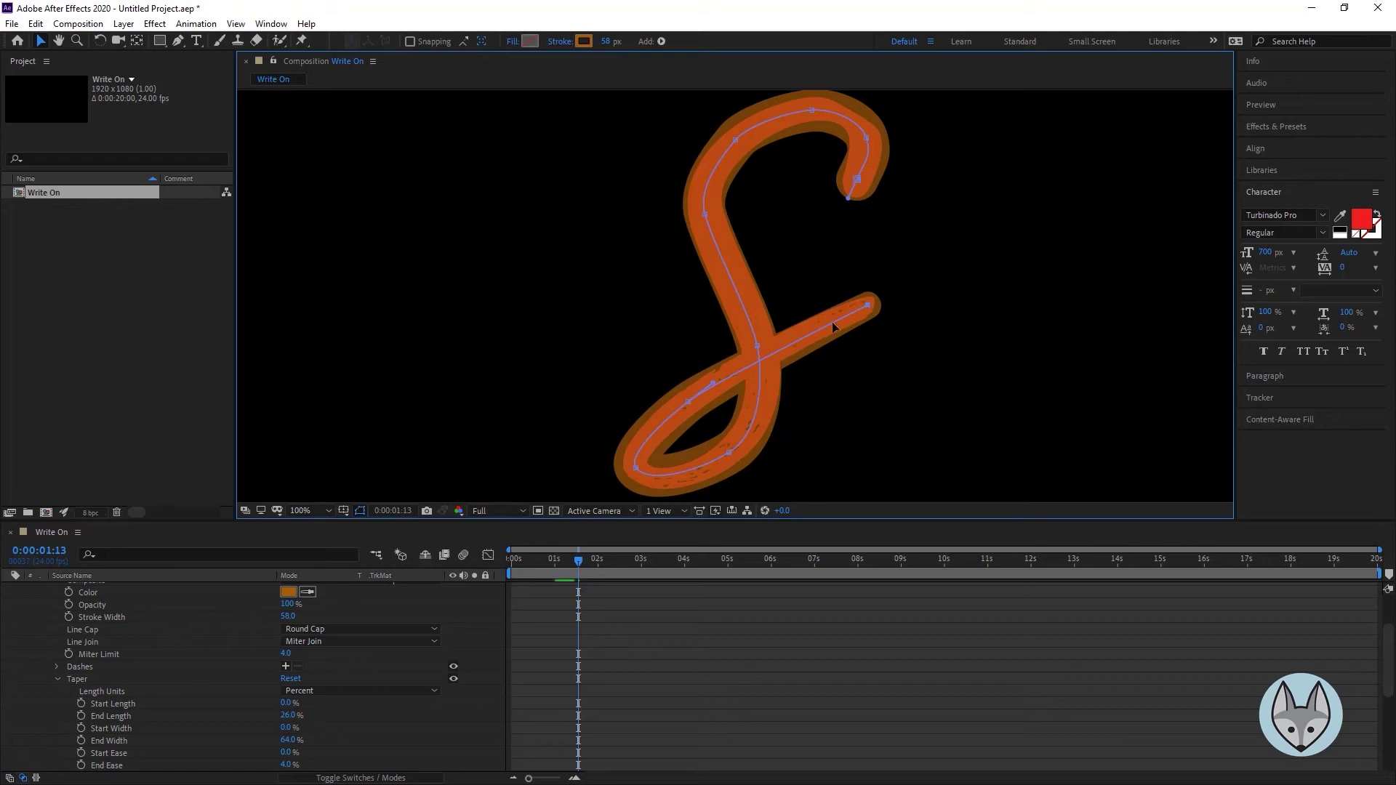
{"action": "left_click_drag", "start_coordinate": [715, 378], "coordinate": [722, 373]}
{"action": "left_click_drag", "start_coordinate": [291, 716], "coordinate": [326, 719]}
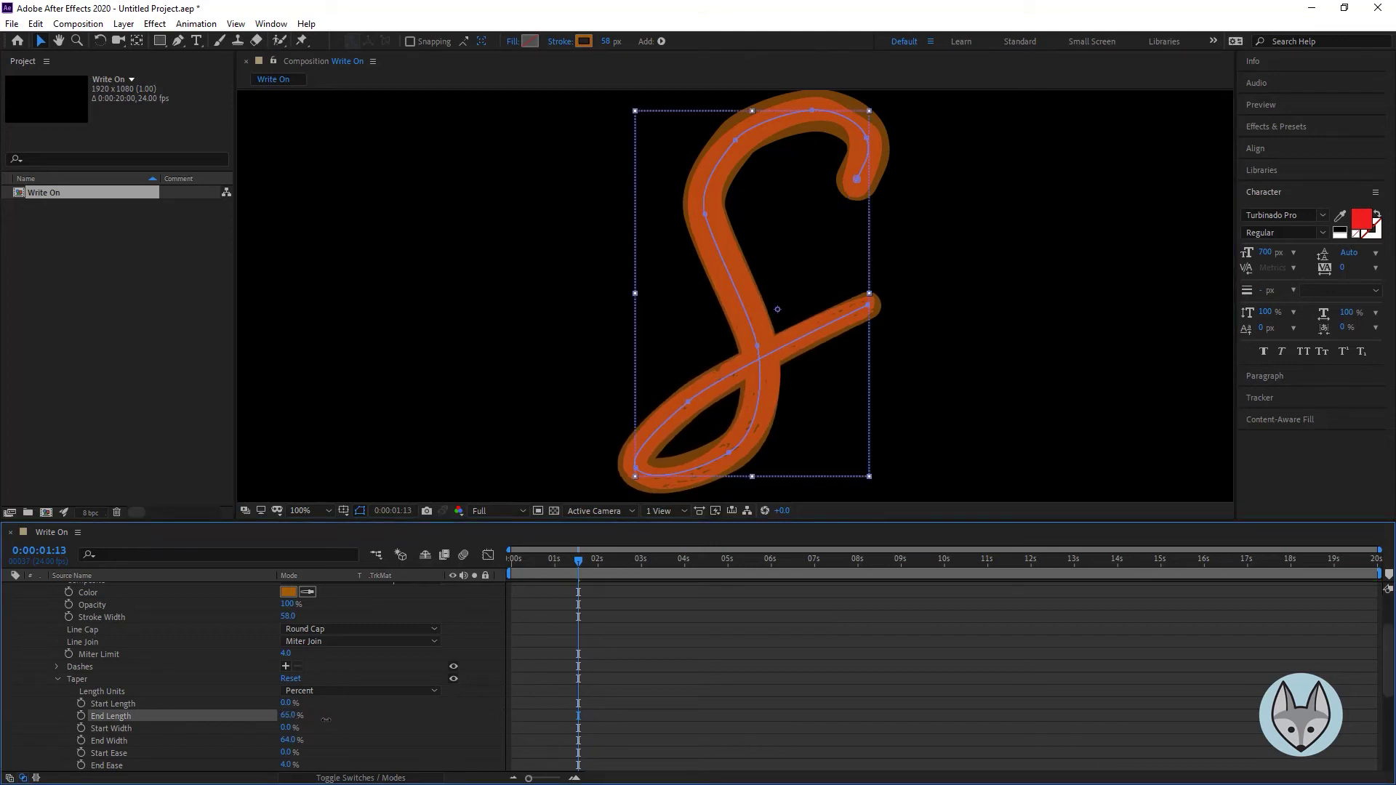
{"action": "mouse_move", "coordinate": [327, 719]}
{"action": "left_mouse_down"}
{"action": "mouse_move", "coordinate": [349, 715]}
{"action": "mouse_move", "coordinate": [340, 723]}
{"action": "left_mouse_up"}
{"action": "left_click", "coordinate": [341, 725], "text": "shift"}
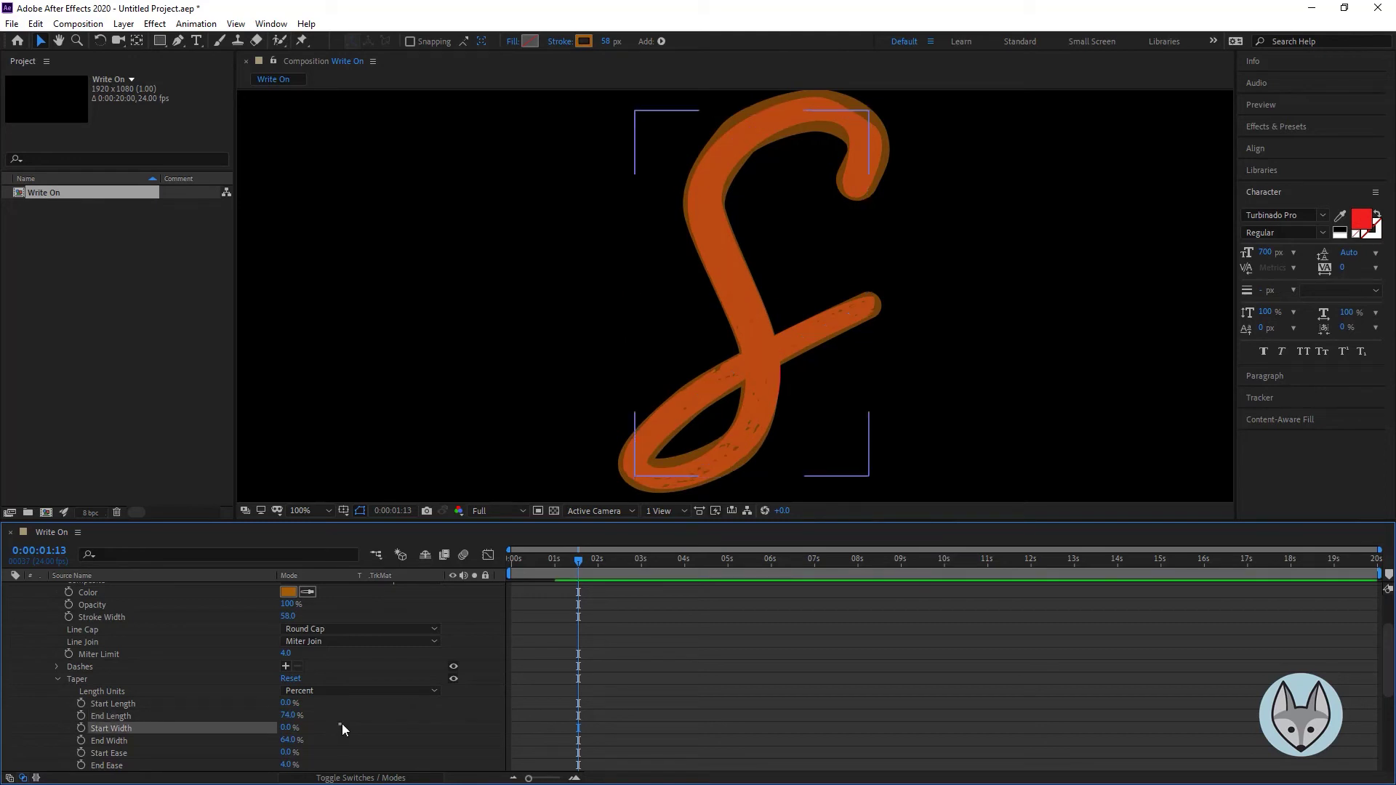
{"action": "left_click_drag", "start_coordinate": [340, 725], "coordinate": [347, 721]}
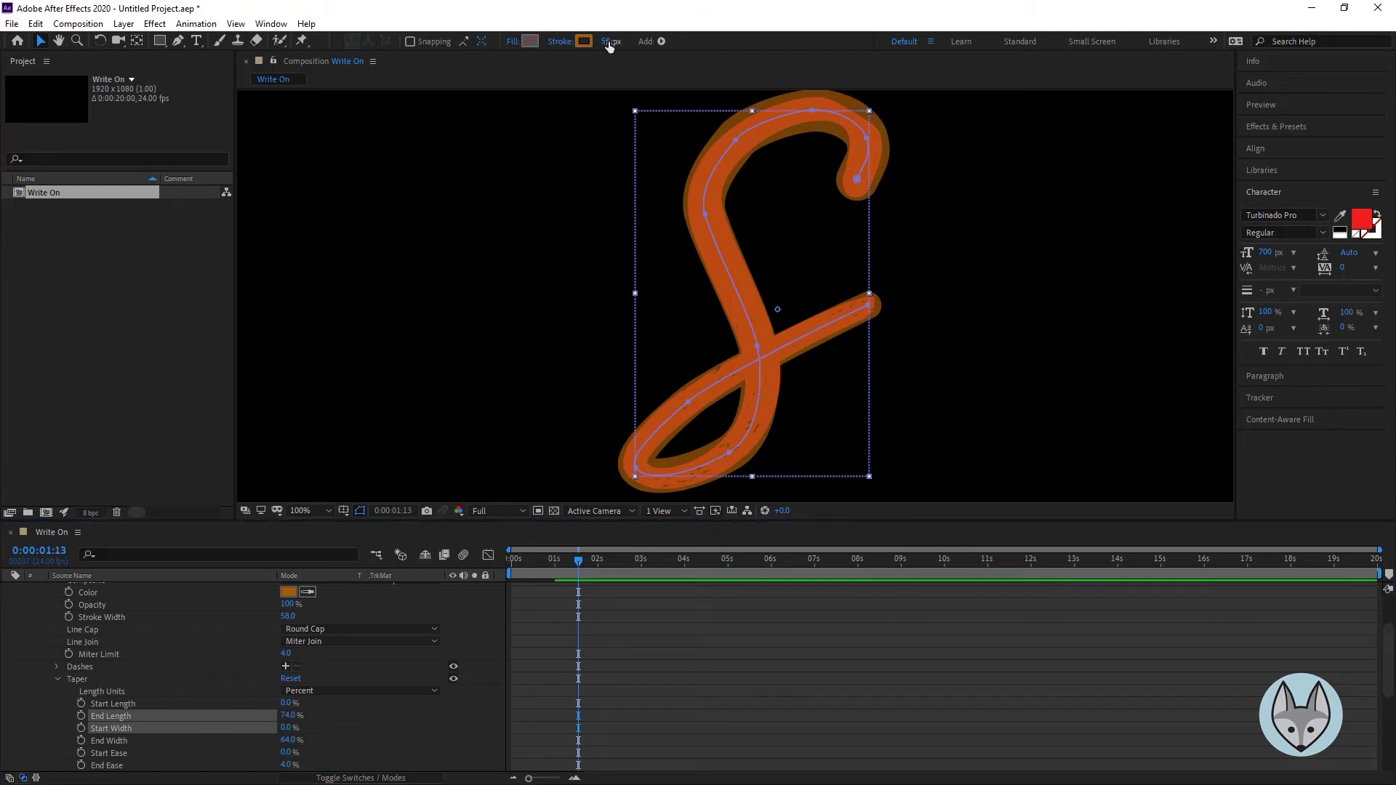
- Reduce the stroke width to 54 px and adjust the path point near the crossing so the stroke covers the letter
{"action": "left_click_drag", "start_coordinate": [610, 45], "coordinate": [608, 44]}
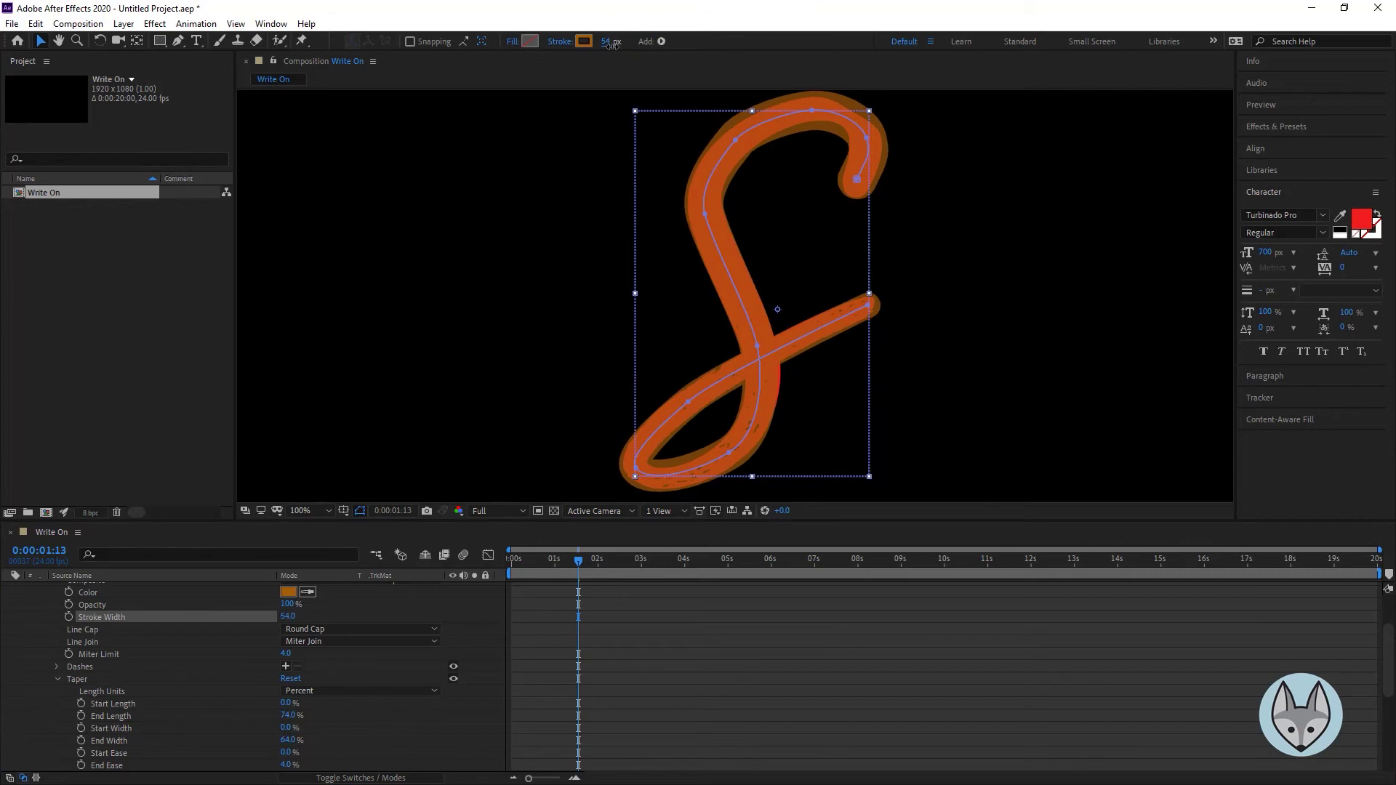
{"action": "left_click", "coordinate": [760, 351]}
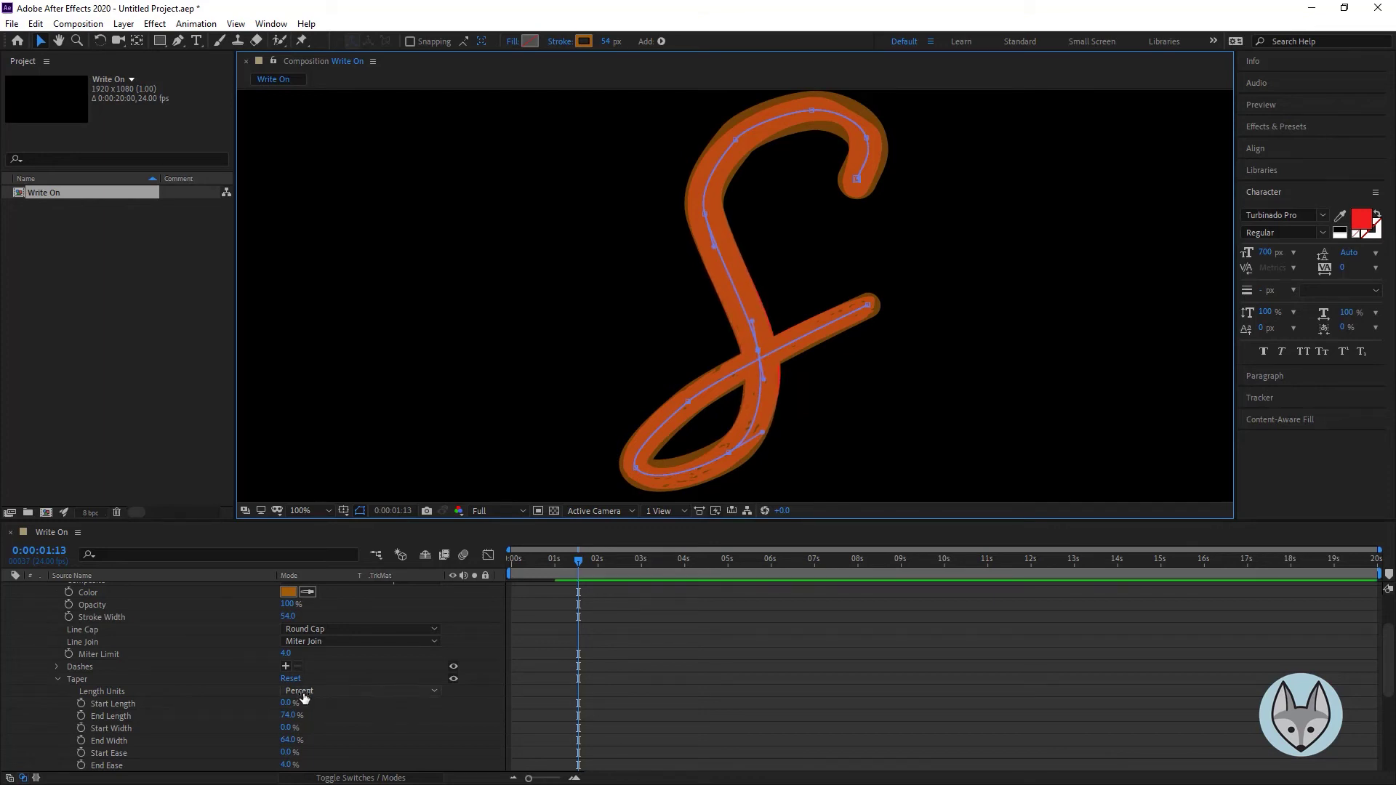
- Set the End Length of Stroke 1's taper to 47%
{"action": "left_click", "coordinate": [288, 716]}
{"action": "type", "text": "45"}
{"action": "key", "text": "Return"}
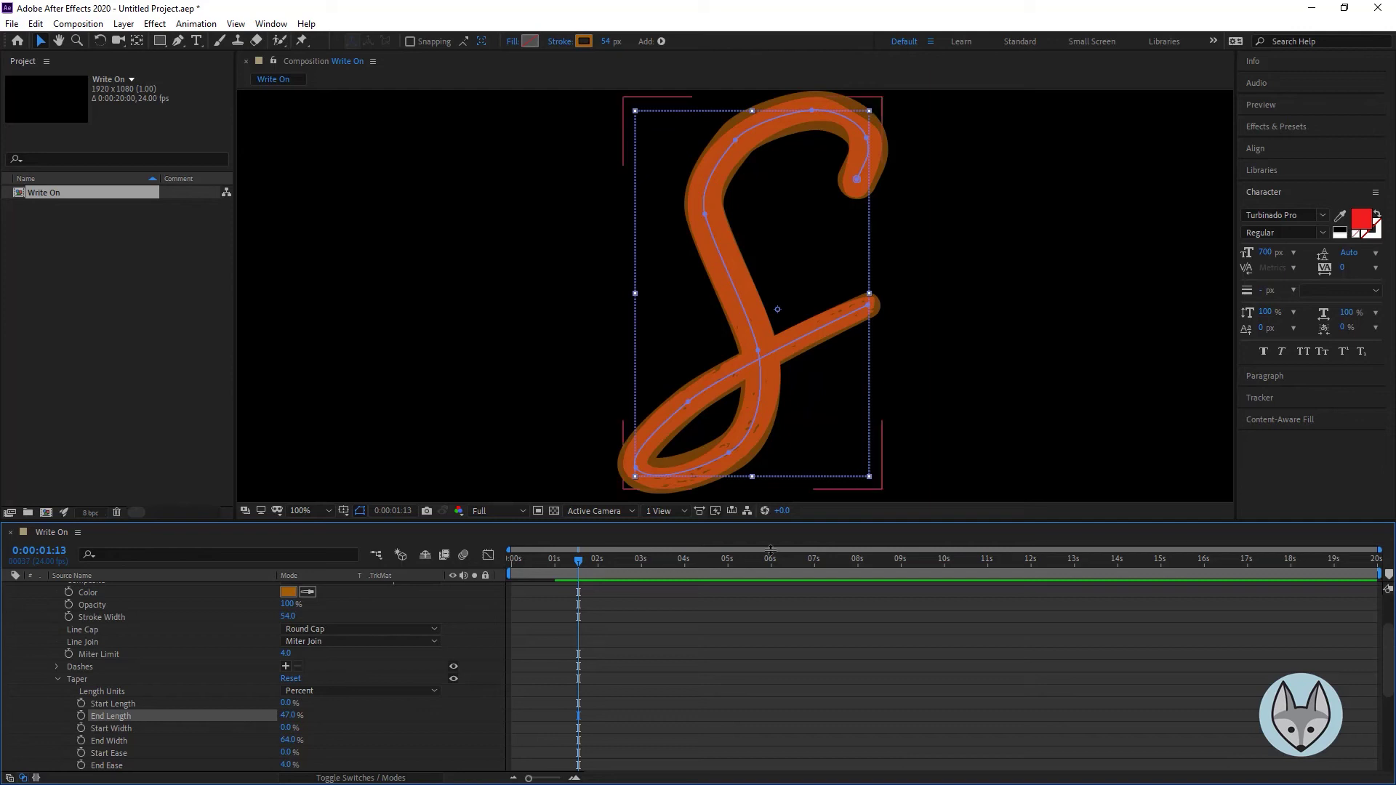
- Collapse Shape Layer 1 and apply it as the alpha track matte of the S text layer
{"action": "scroll", "coordinate": [233, 673], "scroll_direction": "up", "scroll_amount": 3}
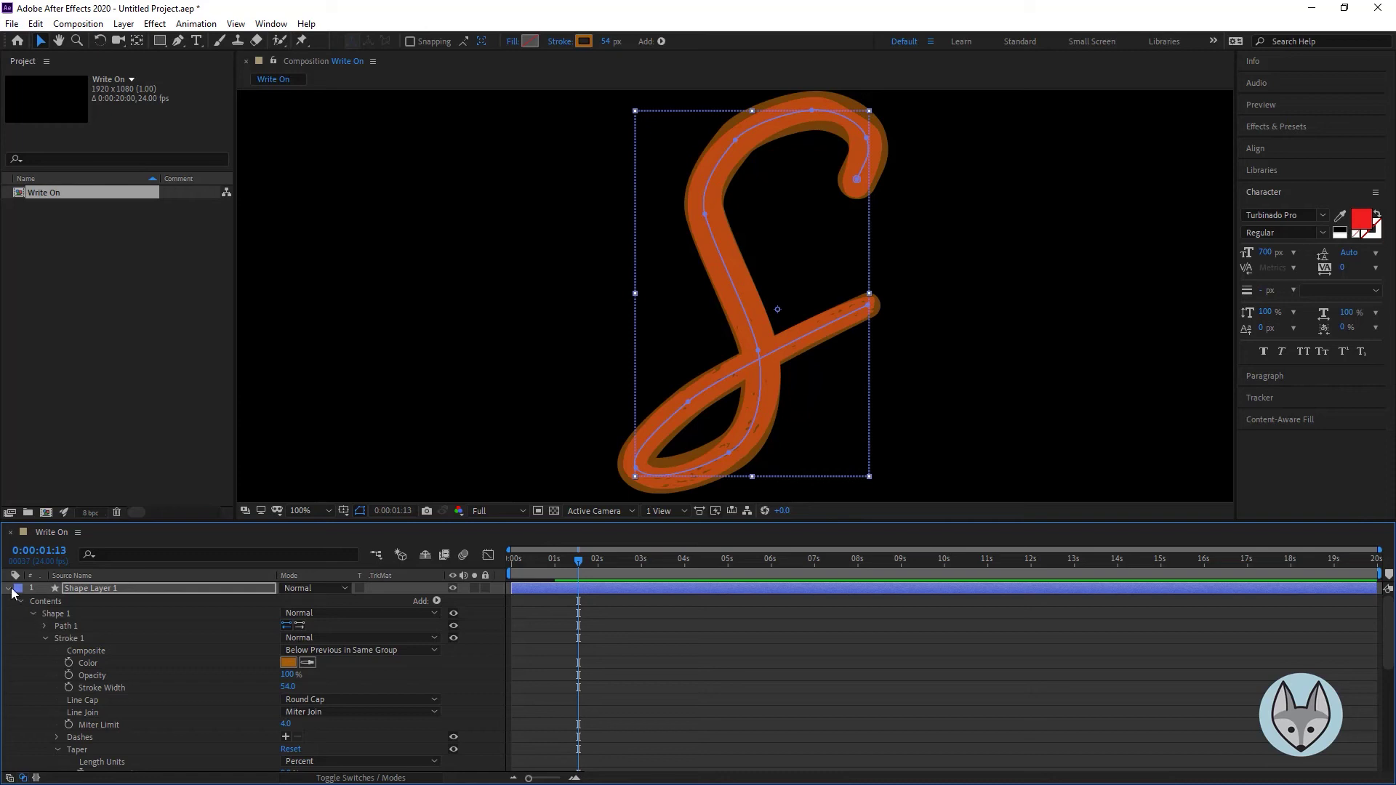
{"action": "left_click", "coordinate": [8, 589]}
{"action": "left_click", "coordinate": [83, 605]}
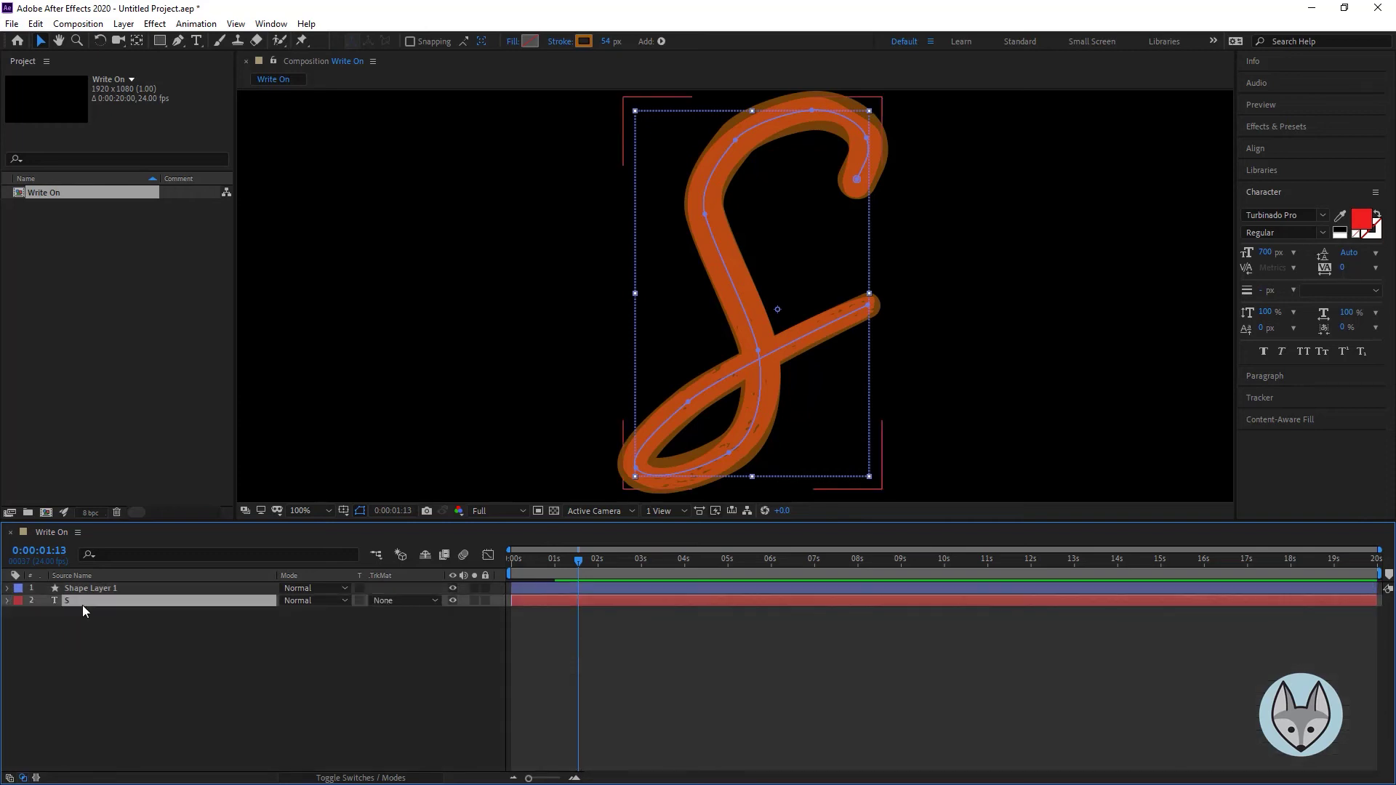
{"action": "left_click", "coordinate": [410, 606]}
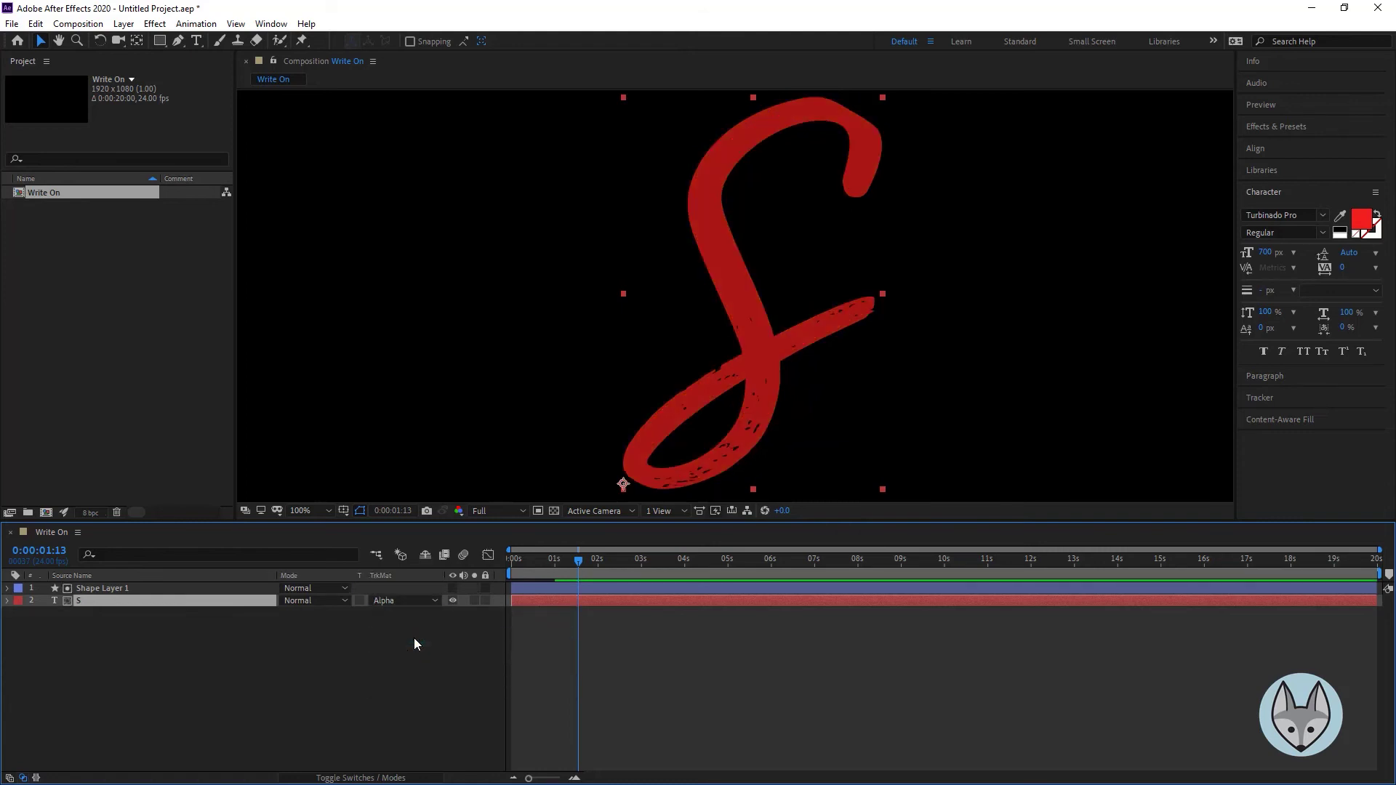
- Play the write-on animation from 0:00 to check the reveal, and return the playhead to the start
{"action": "left_click_drag", "start_coordinate": [535, 557], "coordinate": [500, 557]}
{"action": "key", "text": "space"}
{"action": "key", "text": "space"}
{"action": "key", "text": "space"}
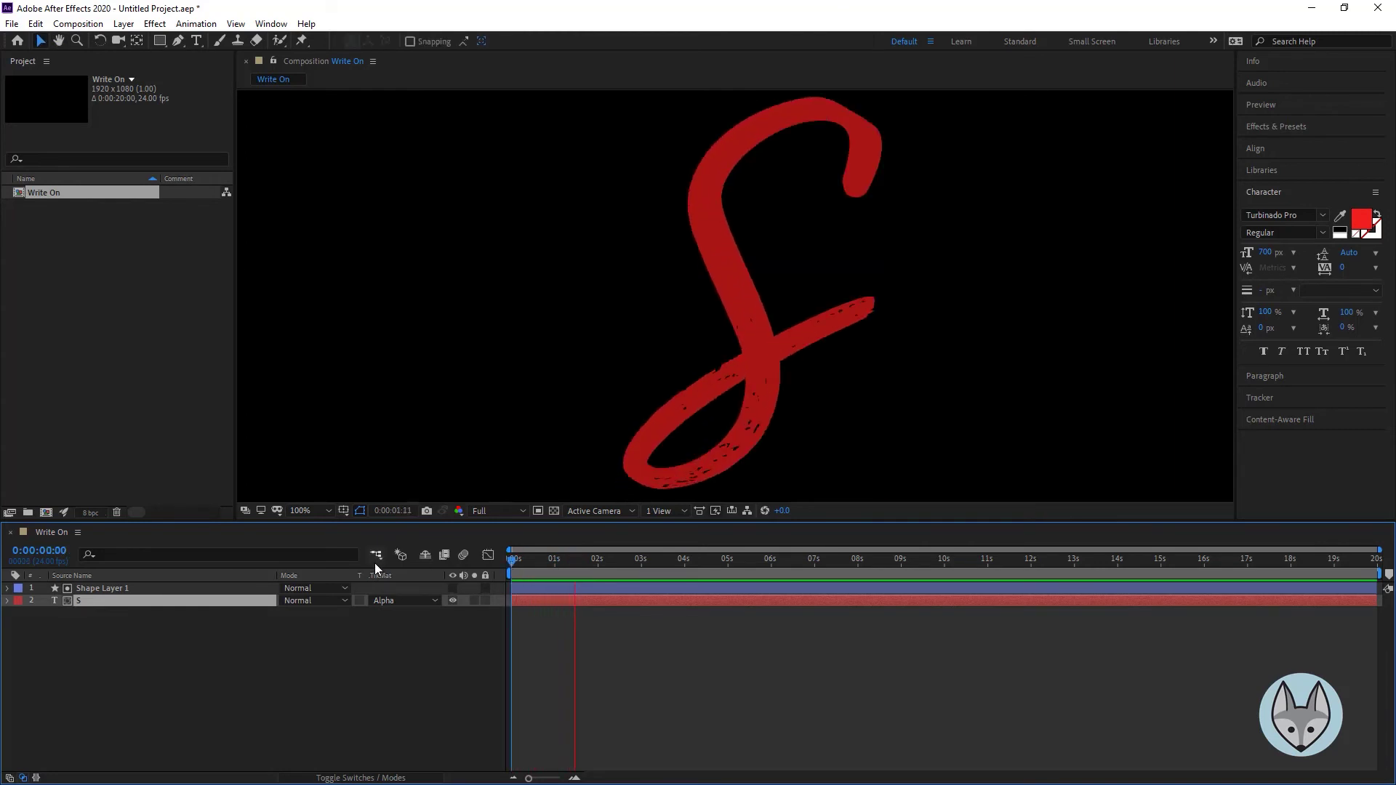
{"action": "key", "text": "space"}
{"action": "left_click_drag", "start_coordinate": [593, 566], "coordinate": [469, 553]}
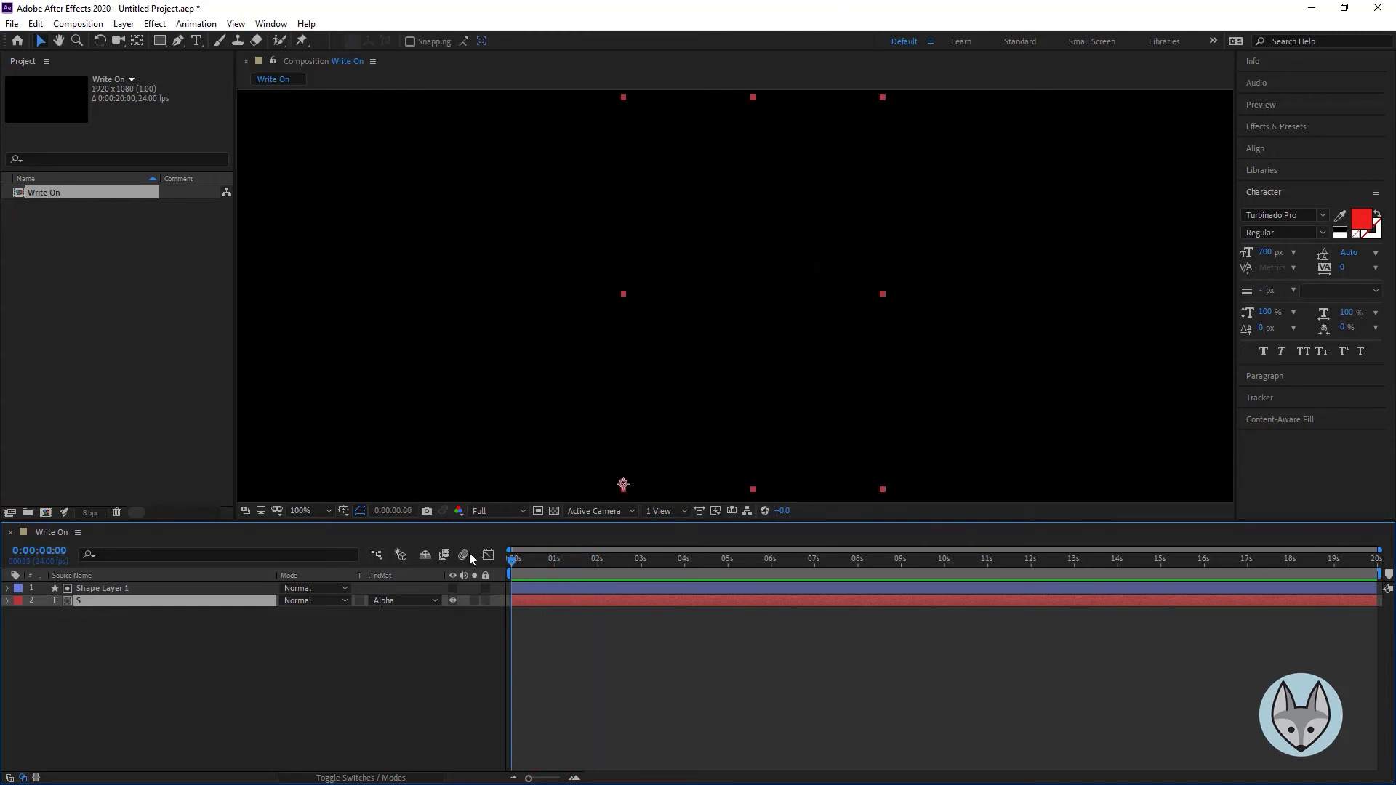
- Reveal the animated properties of Shape Layer 1 to show its Trim Paths End keyframes
{"action": "left_click", "coordinate": [112, 588]}
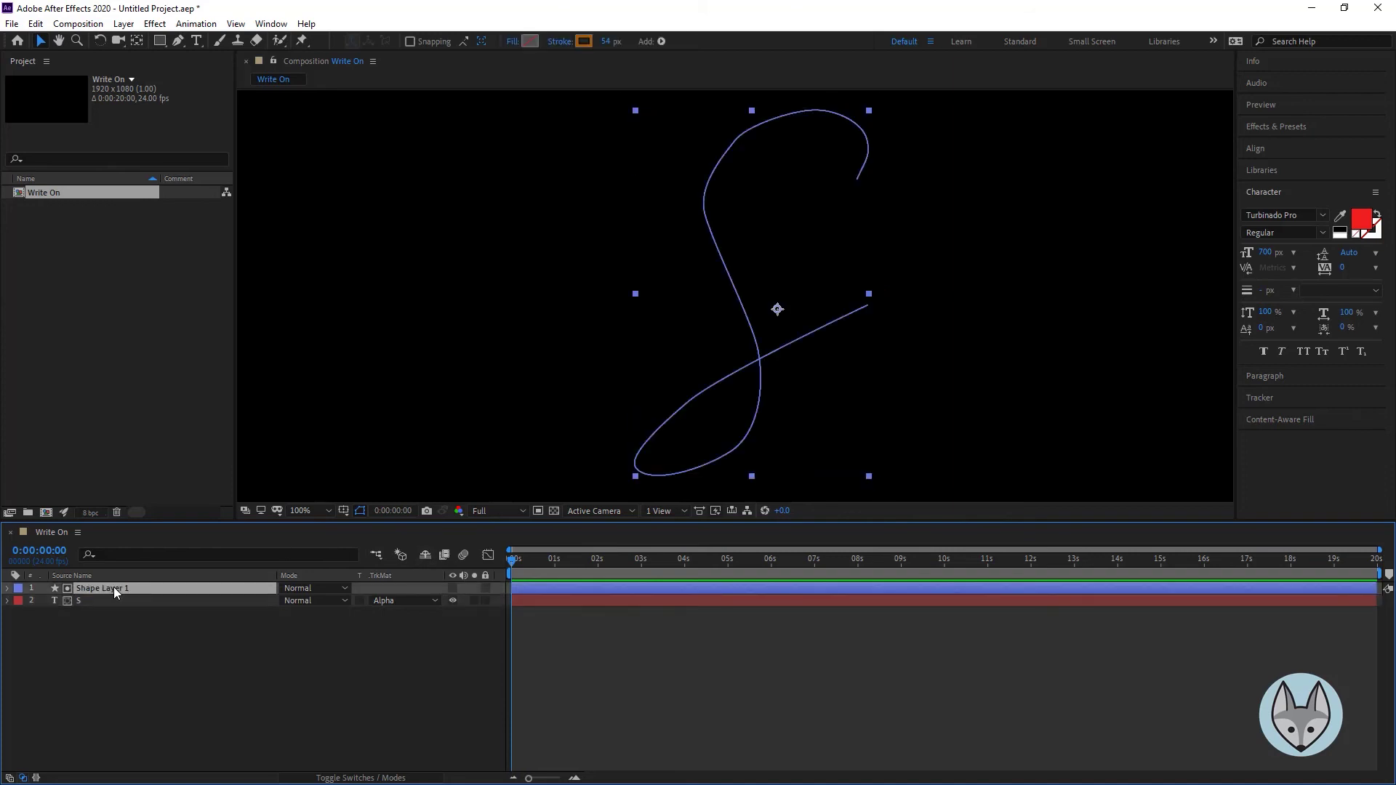
{"action": "key", "text": "u"}
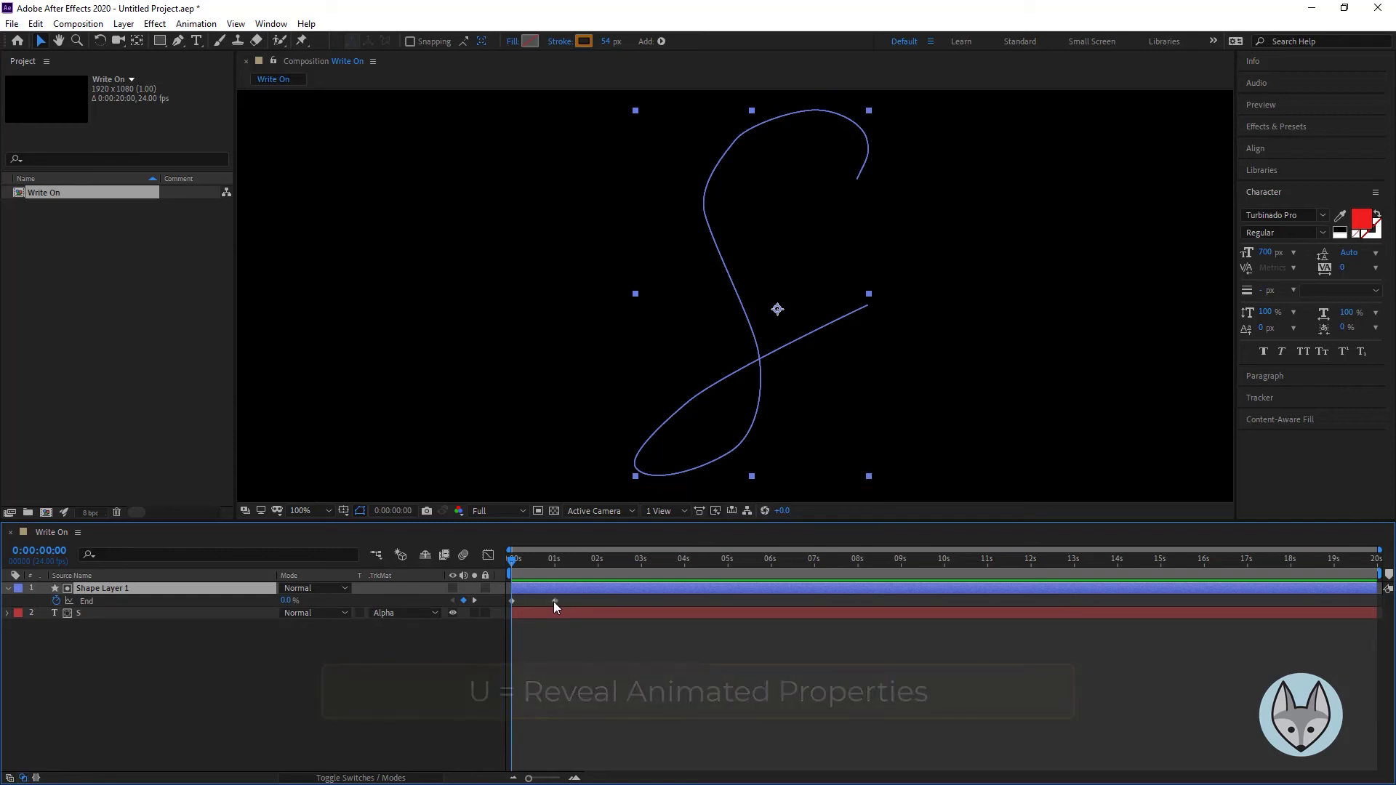
- Move Shape Layer 1's last End keyframe to 0:00:00:17 and apply Easy Ease to both End keyframes
{"action": "left_click_drag", "start_coordinate": [552, 601], "coordinate": [541, 604]}
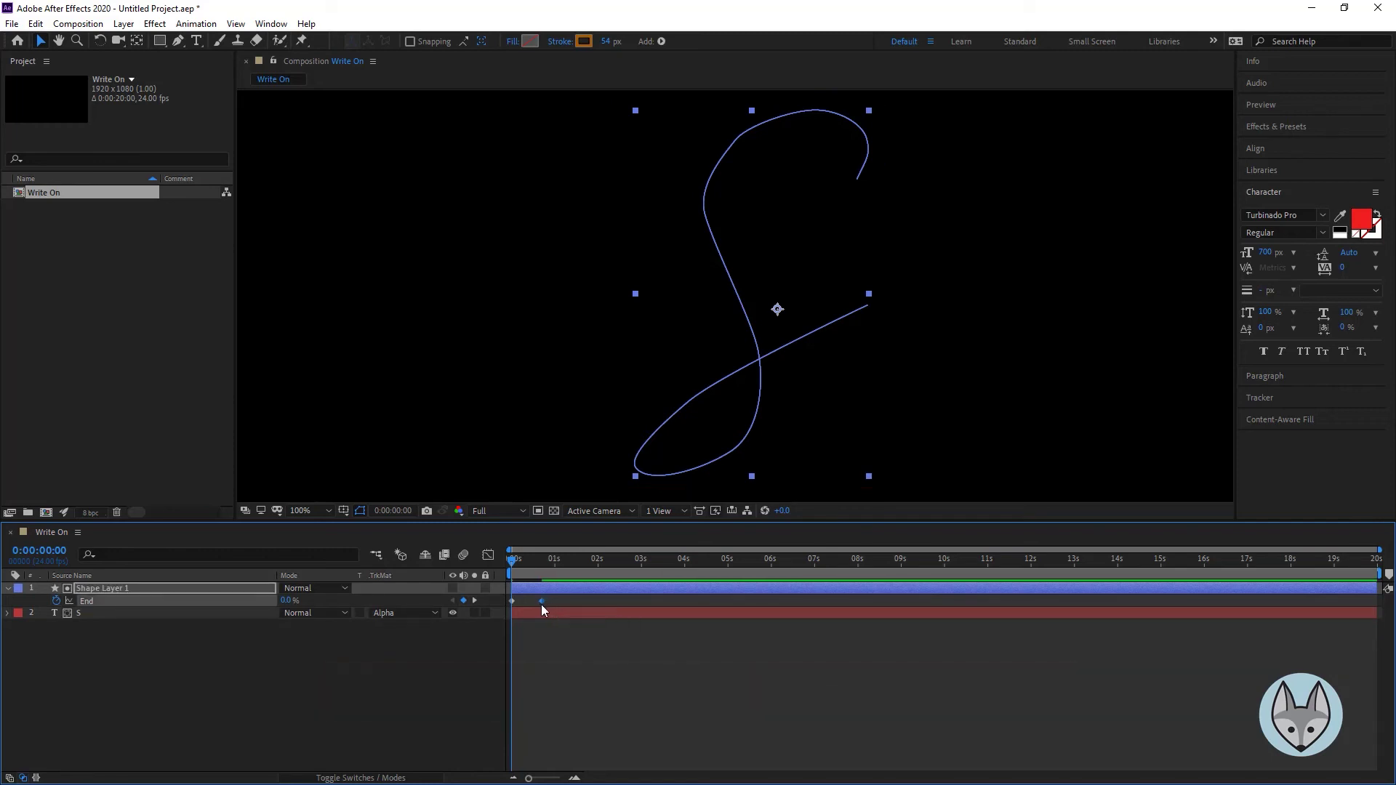
{"action": "key", "text": "space"}
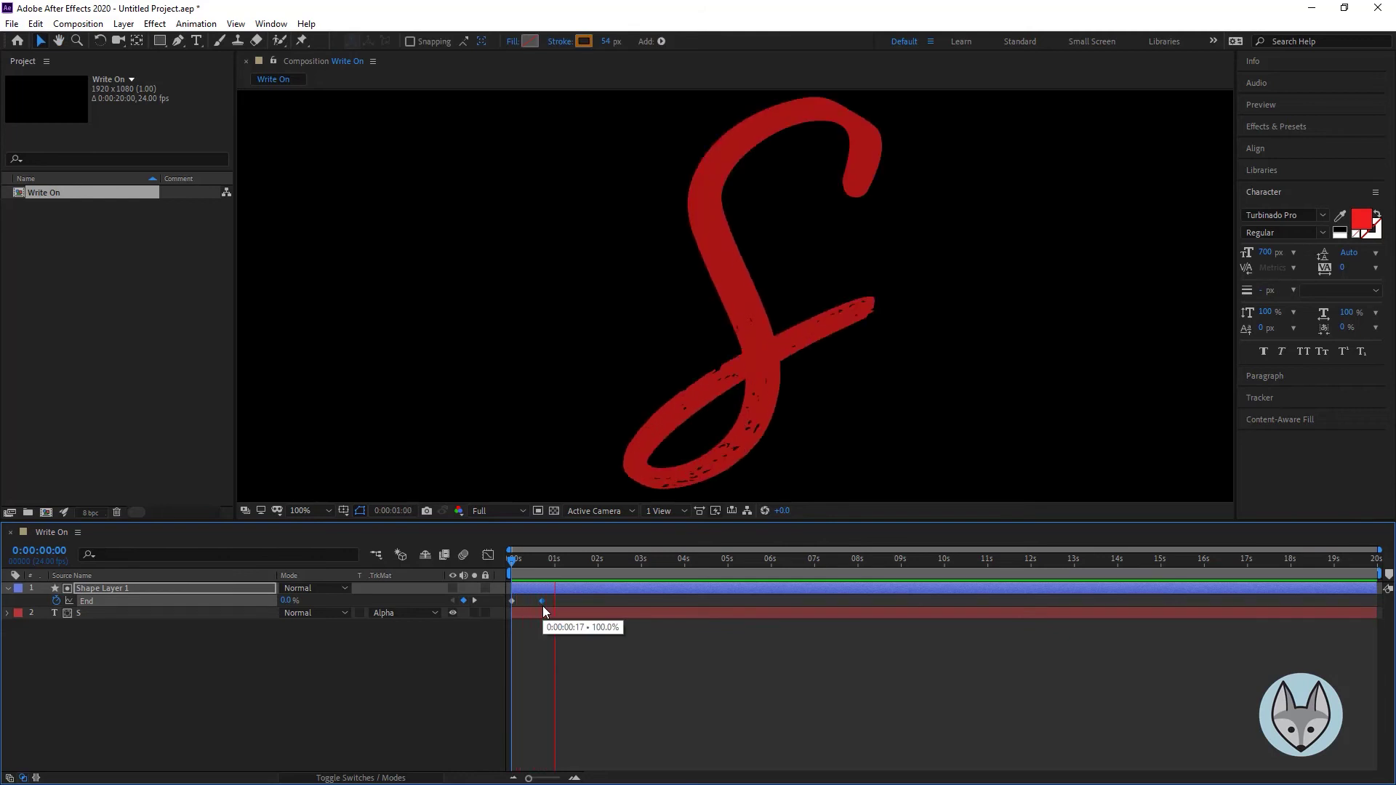
{"action": "left_click_drag", "start_coordinate": [580, 599], "coordinate": [508, 619]}
{"action": "key", "text": "F9"}
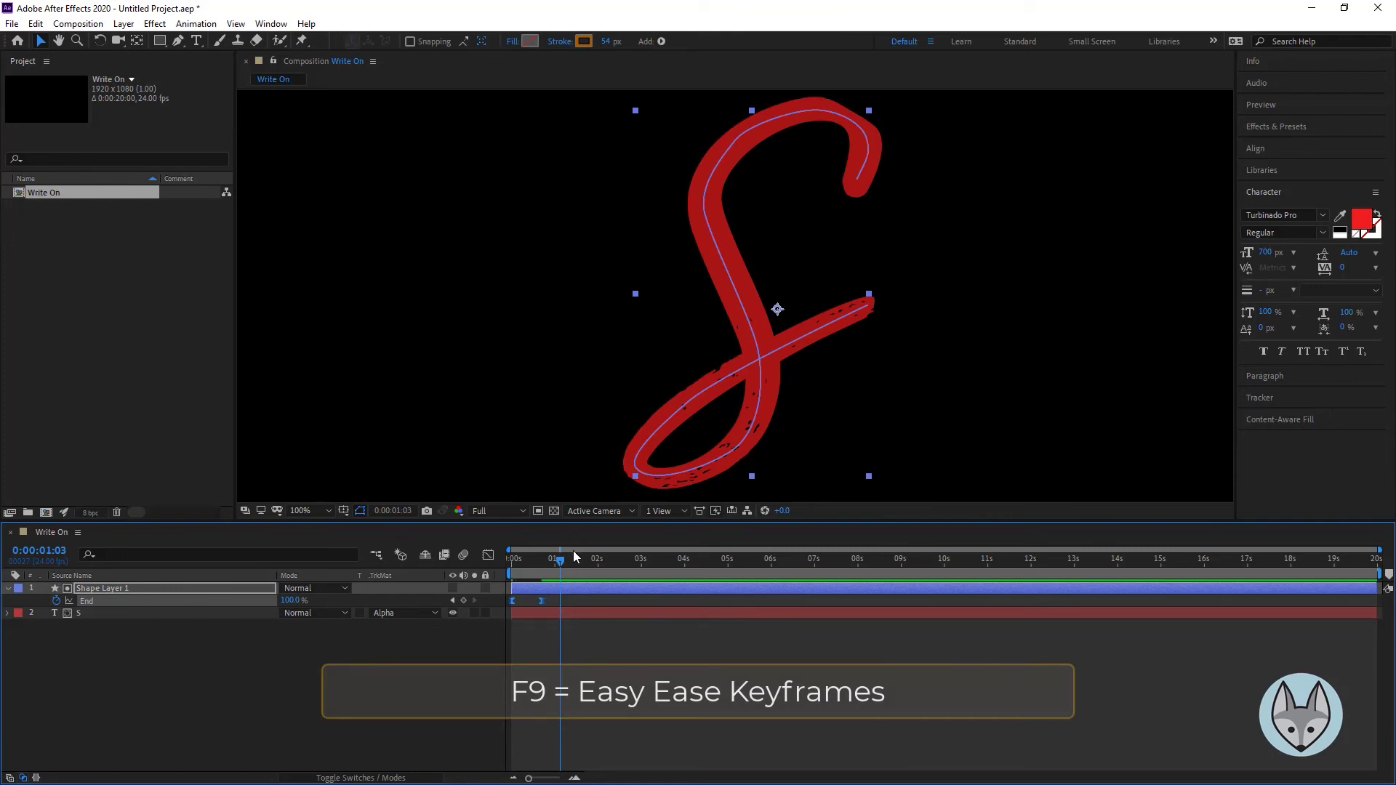
- Return to 0:00 and play the eased write-on animation
{"action": "left_click_drag", "start_coordinate": [560, 562], "coordinate": [469, 565]}
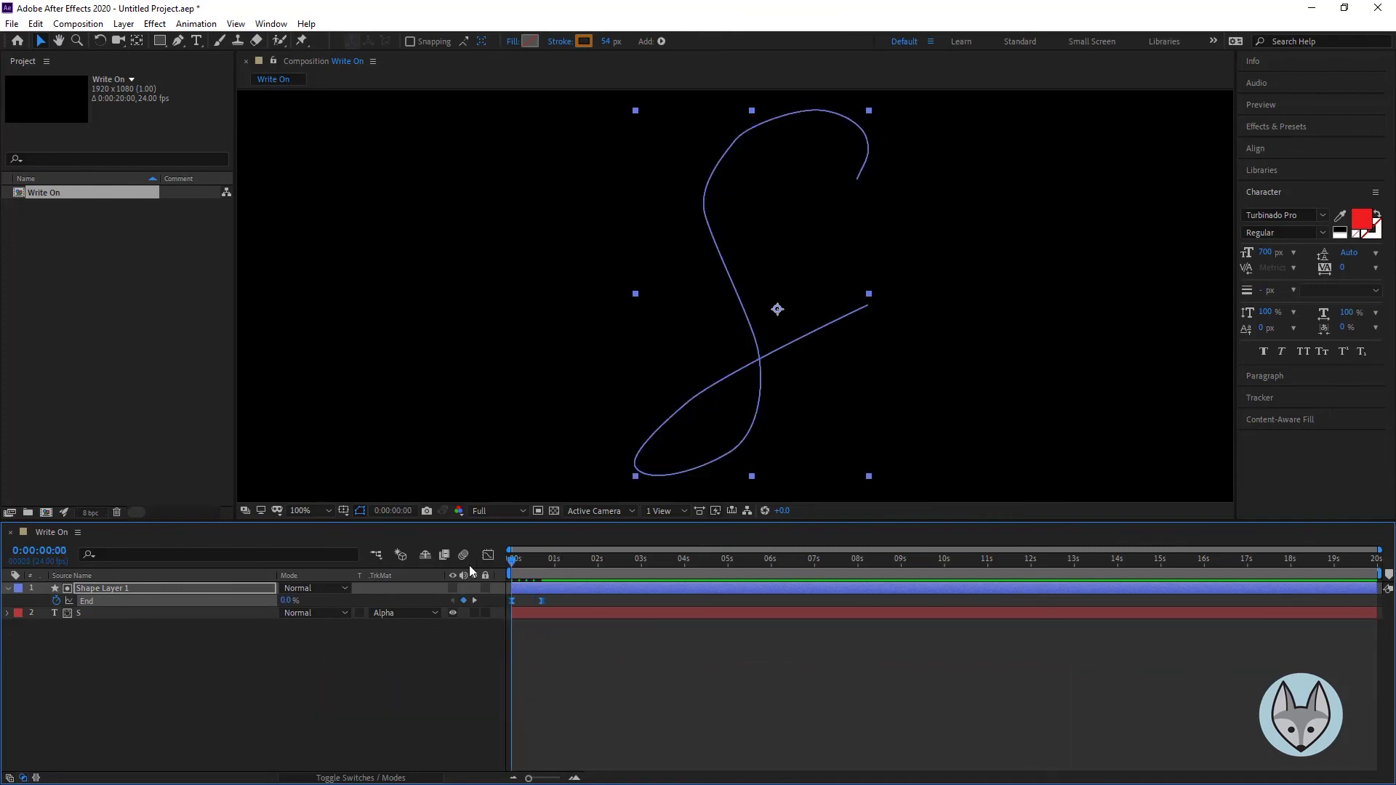
{"action": "key", "text": "space"}
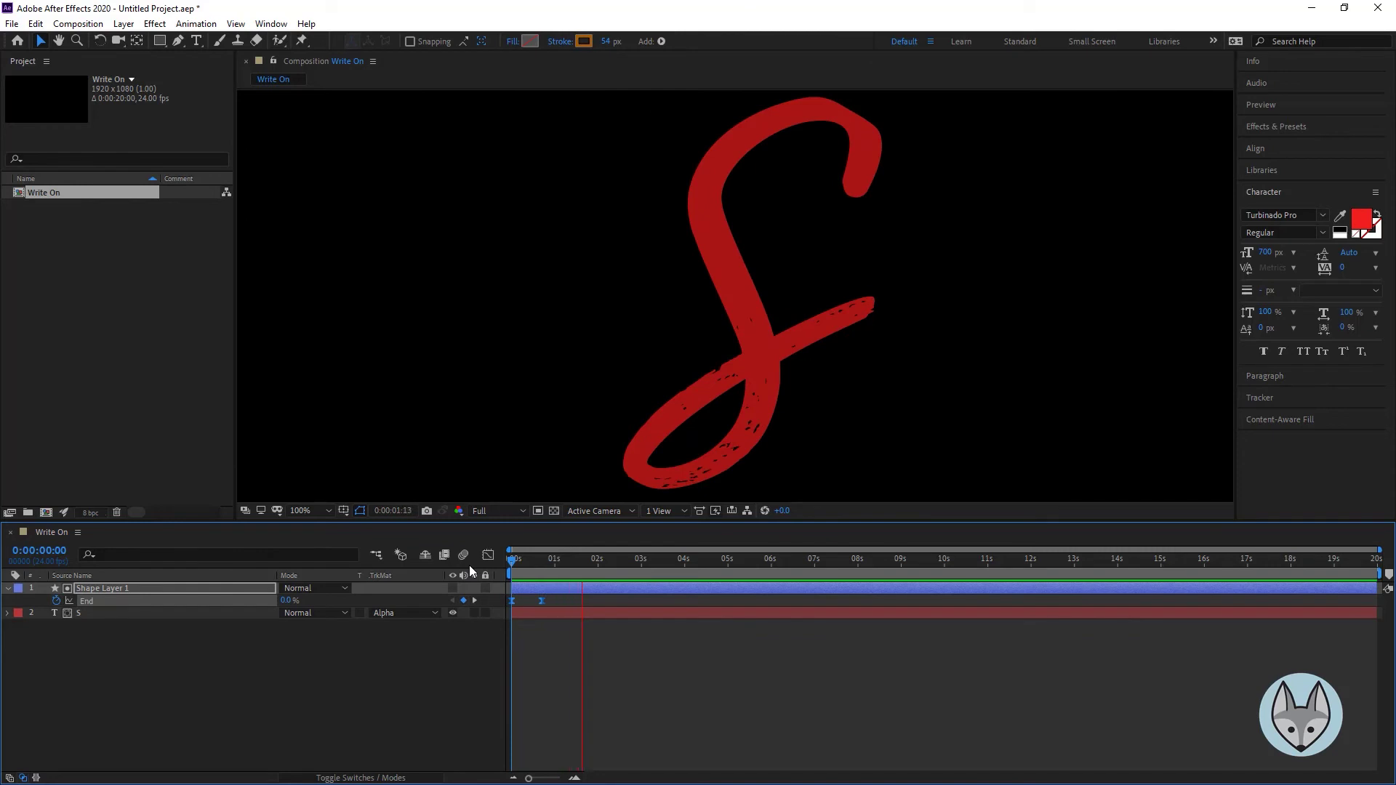
{"action": "key", "text": "space"}
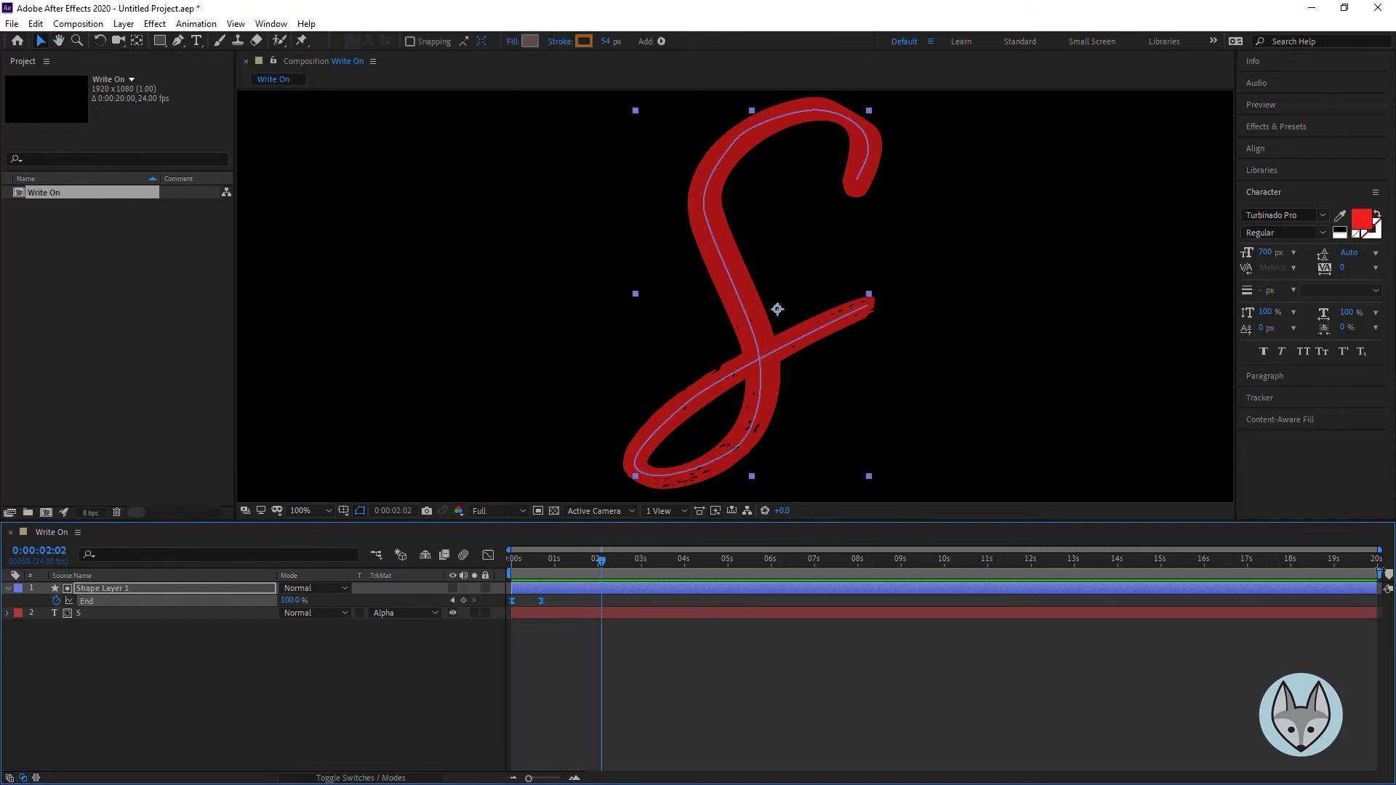
- Shorten the work area to end just past 2 seconds and play the animation within it
{"action": "left_click_drag", "start_coordinate": [1380, 574], "coordinate": [608, 577]}
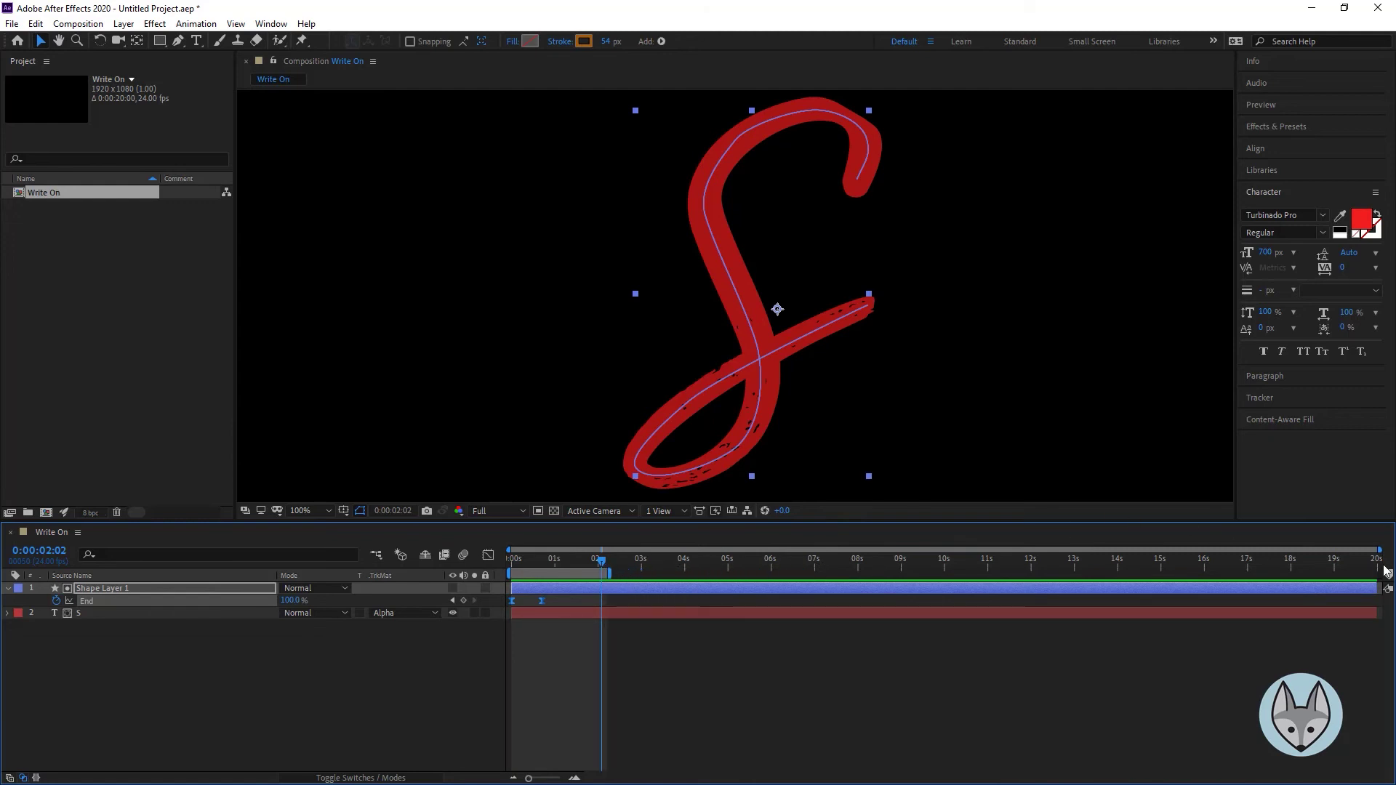
{"action": "left_click_drag", "start_coordinate": [1380, 551], "coordinate": [804, 558]}
{"action": "left_click", "coordinate": [844, 656]}
{"action": "key", "text": "space"}
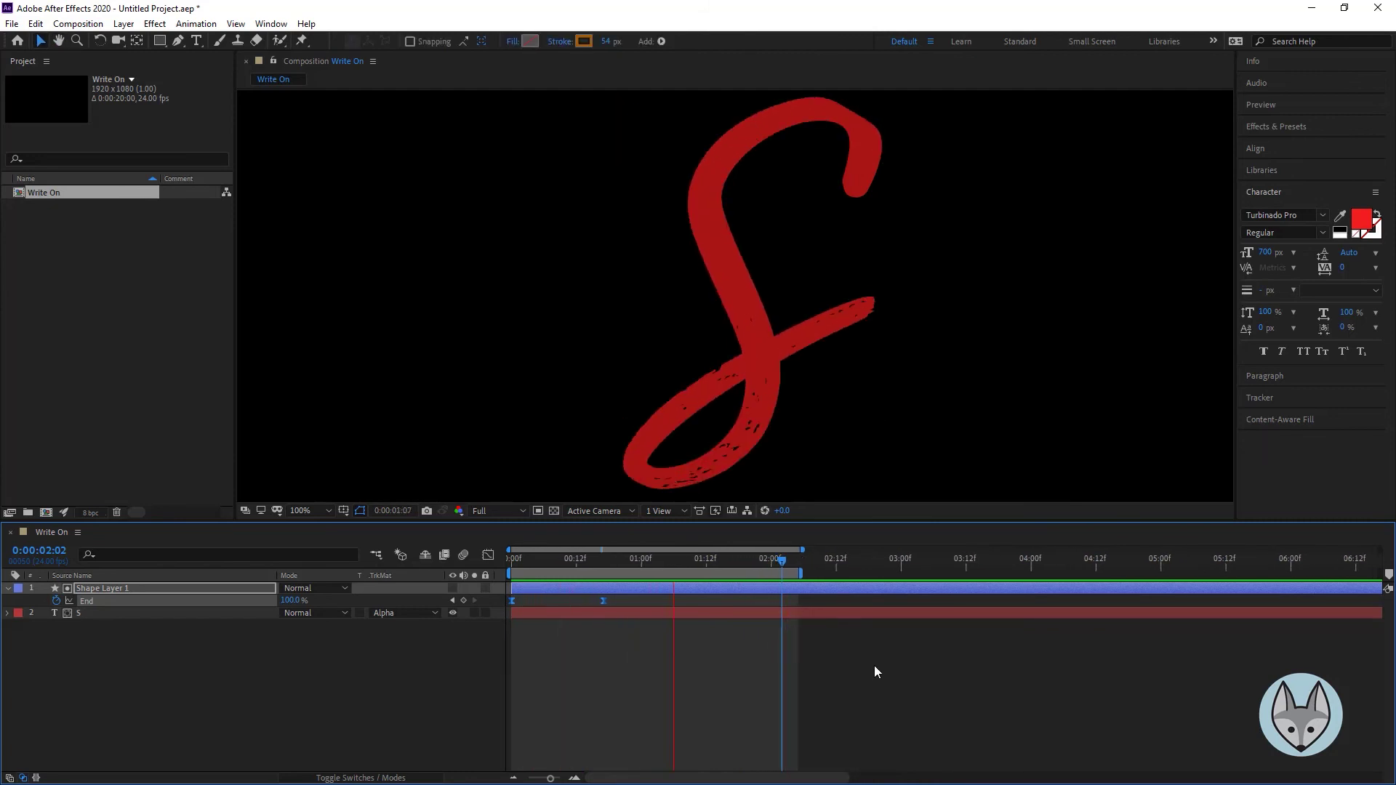
{"action": "left_click", "coordinate": [678, 590]}
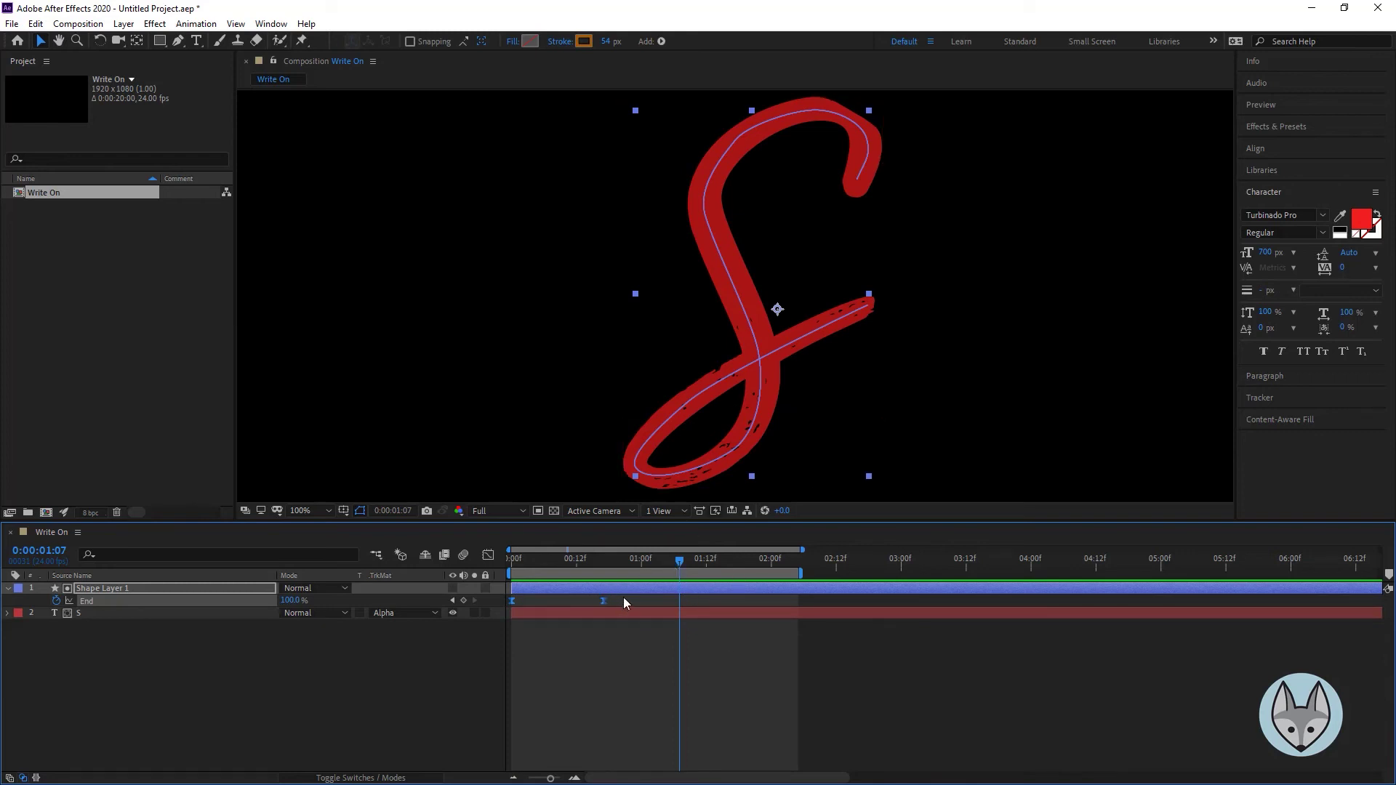
- Reshape the End keyframes' value graph, steepening the curve into the last keyframe and lengthening the first keyframe's ease for a slow start
{"action": "left_click_drag", "start_coordinate": [627, 643], "coordinate": [507, 587]}
{"action": "left_click", "coordinate": [487, 556]}
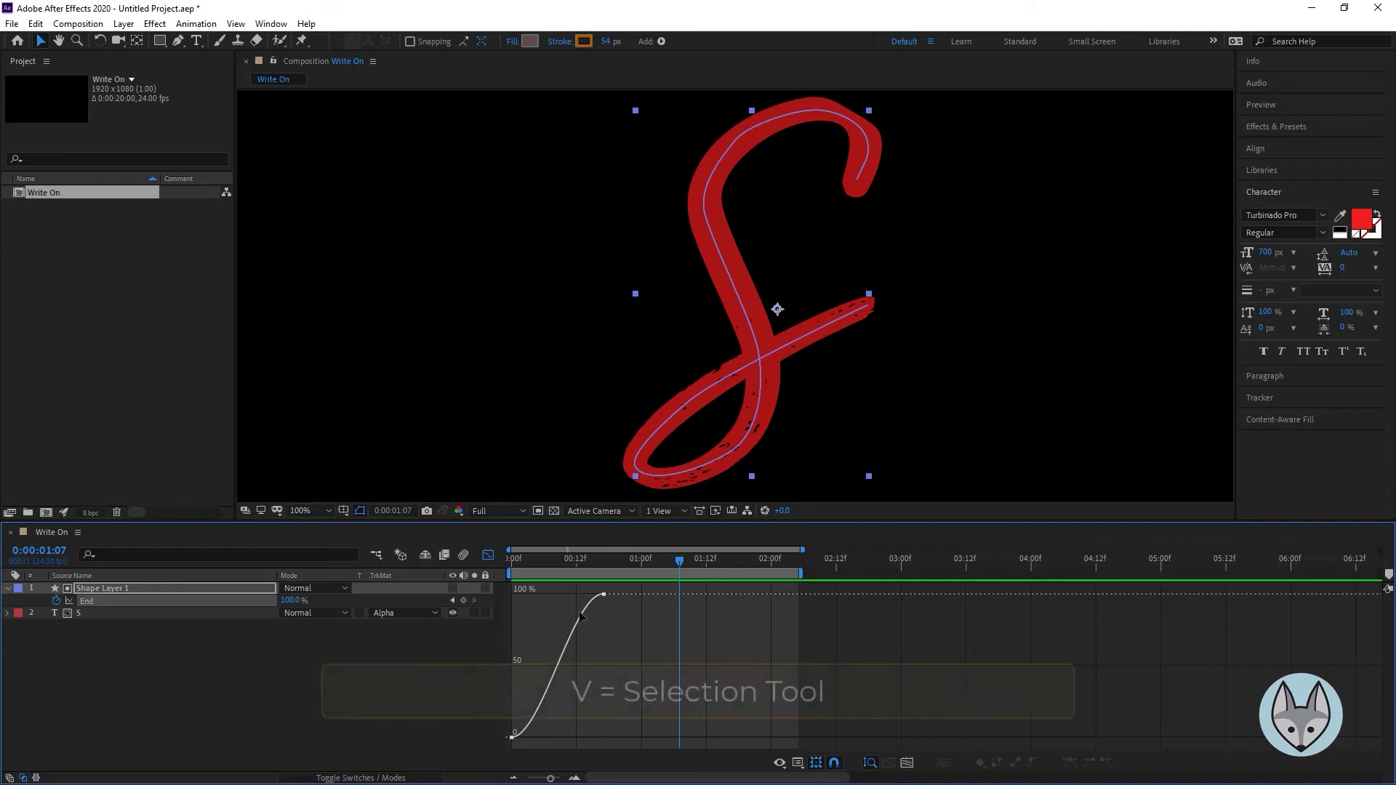
{"action": "mouse_move", "coordinate": [603, 596]}
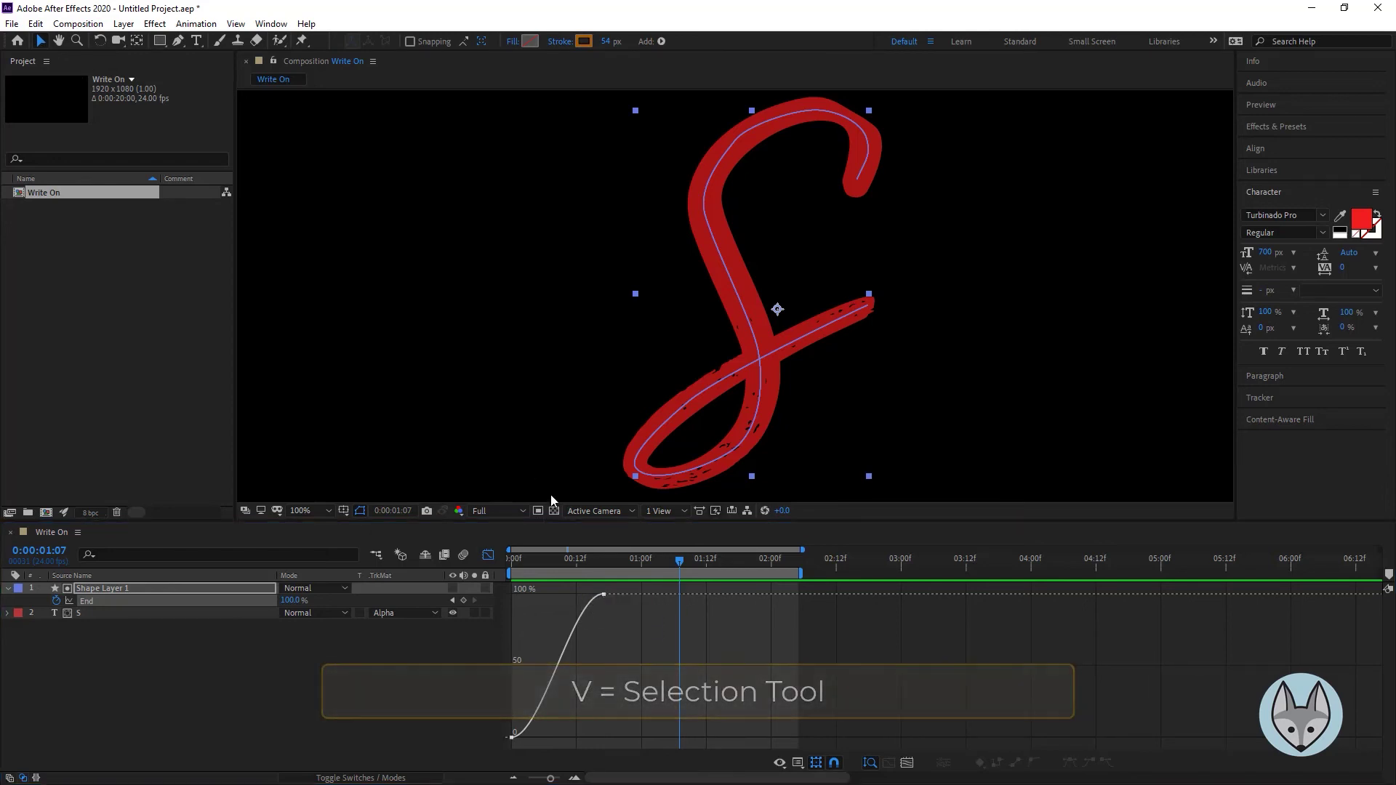
{"action": "left_click", "coordinate": [604, 595]}
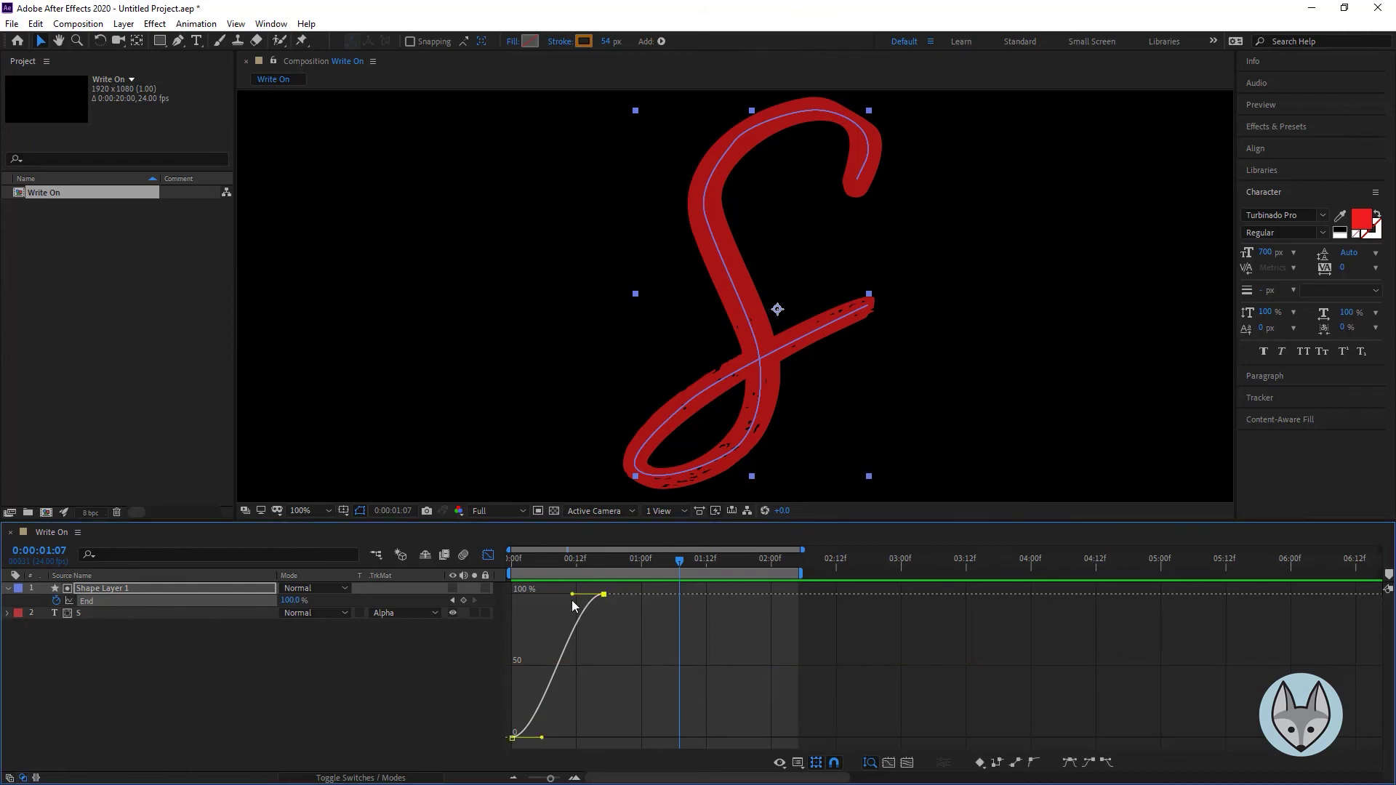
{"action": "left_click_drag", "start_coordinate": [573, 596], "coordinate": [579, 630]}
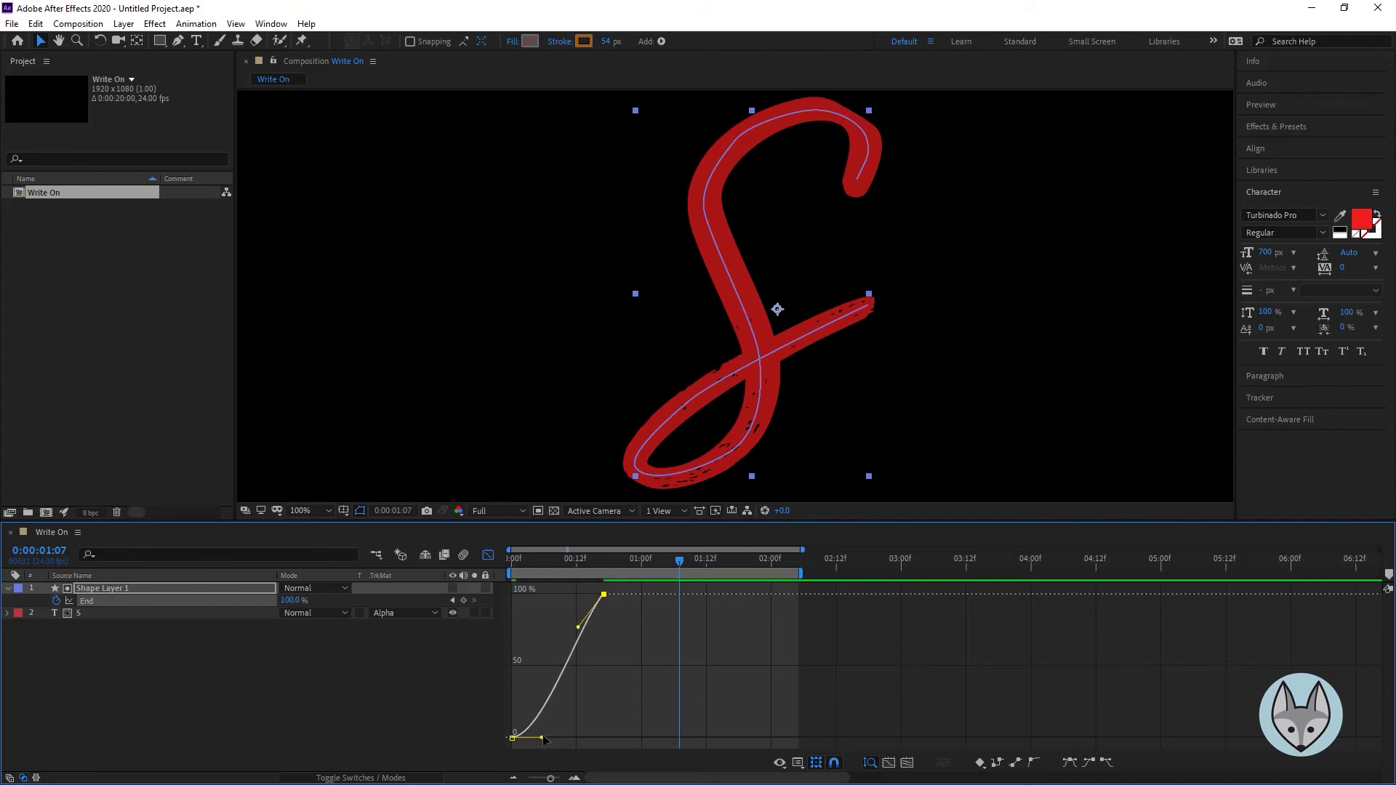
{"action": "left_click_drag", "start_coordinate": [547, 738], "coordinate": [589, 738]}
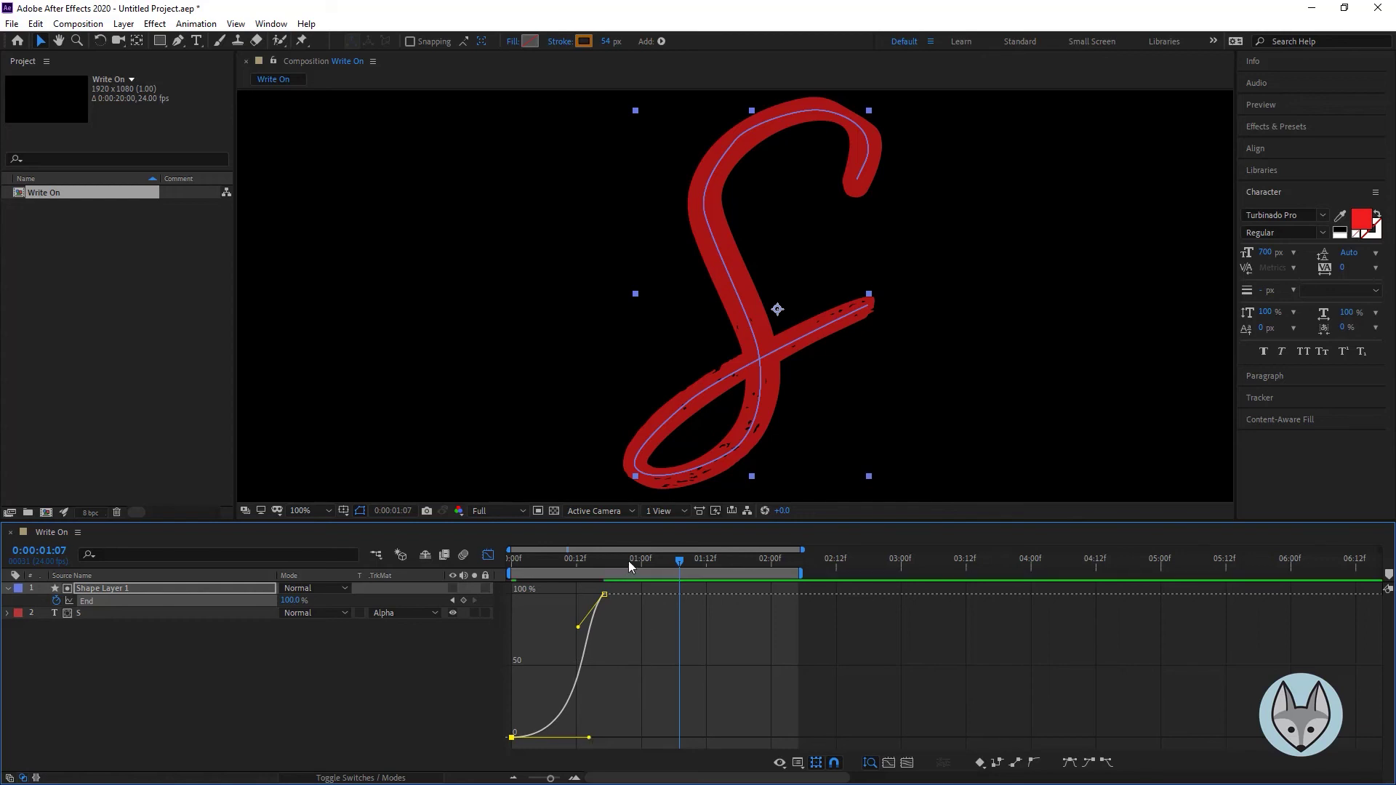
- Play the write-on from the beginning to check the timing of the reshaped curve
{"action": "key", "text": "Home"}
{"action": "key", "text": "space"}
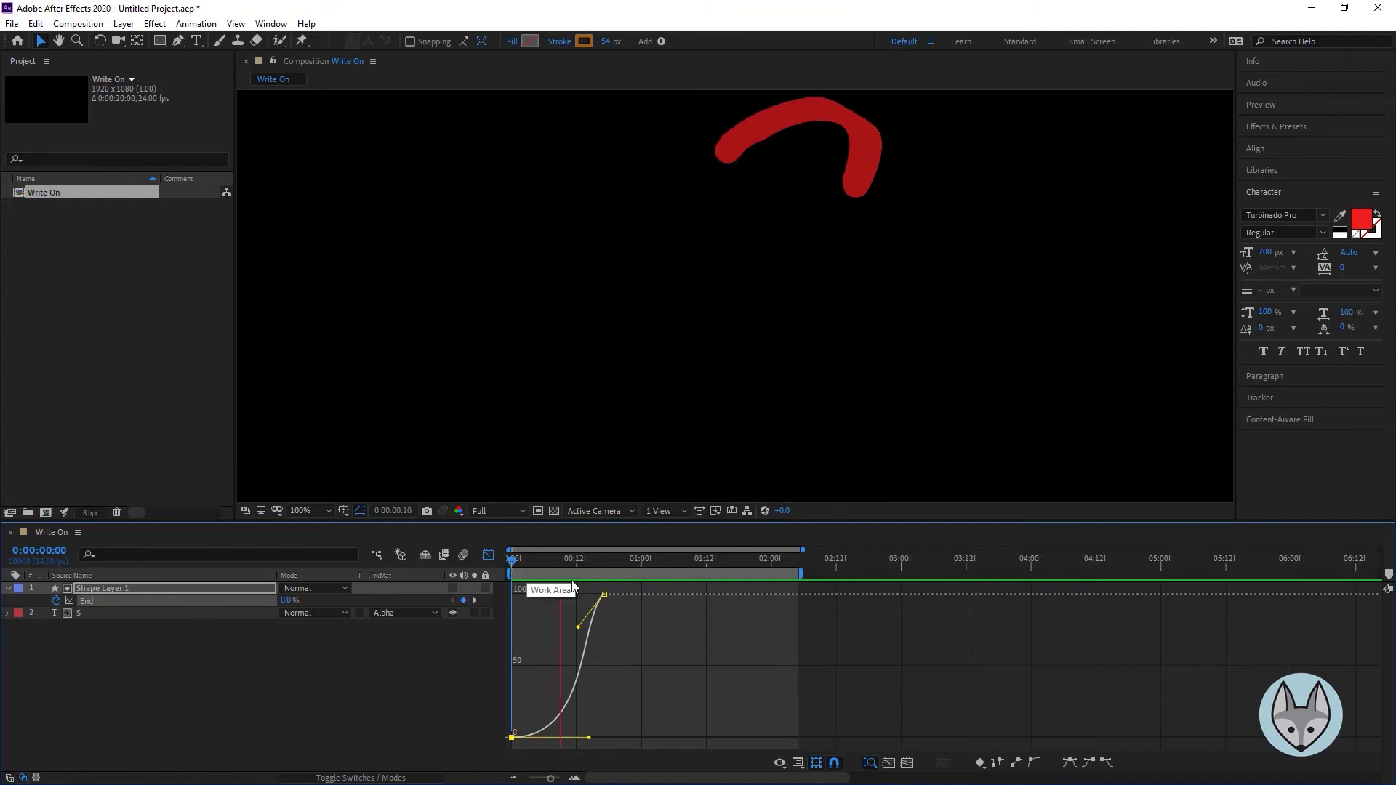
{"action": "key", "text": "space"}
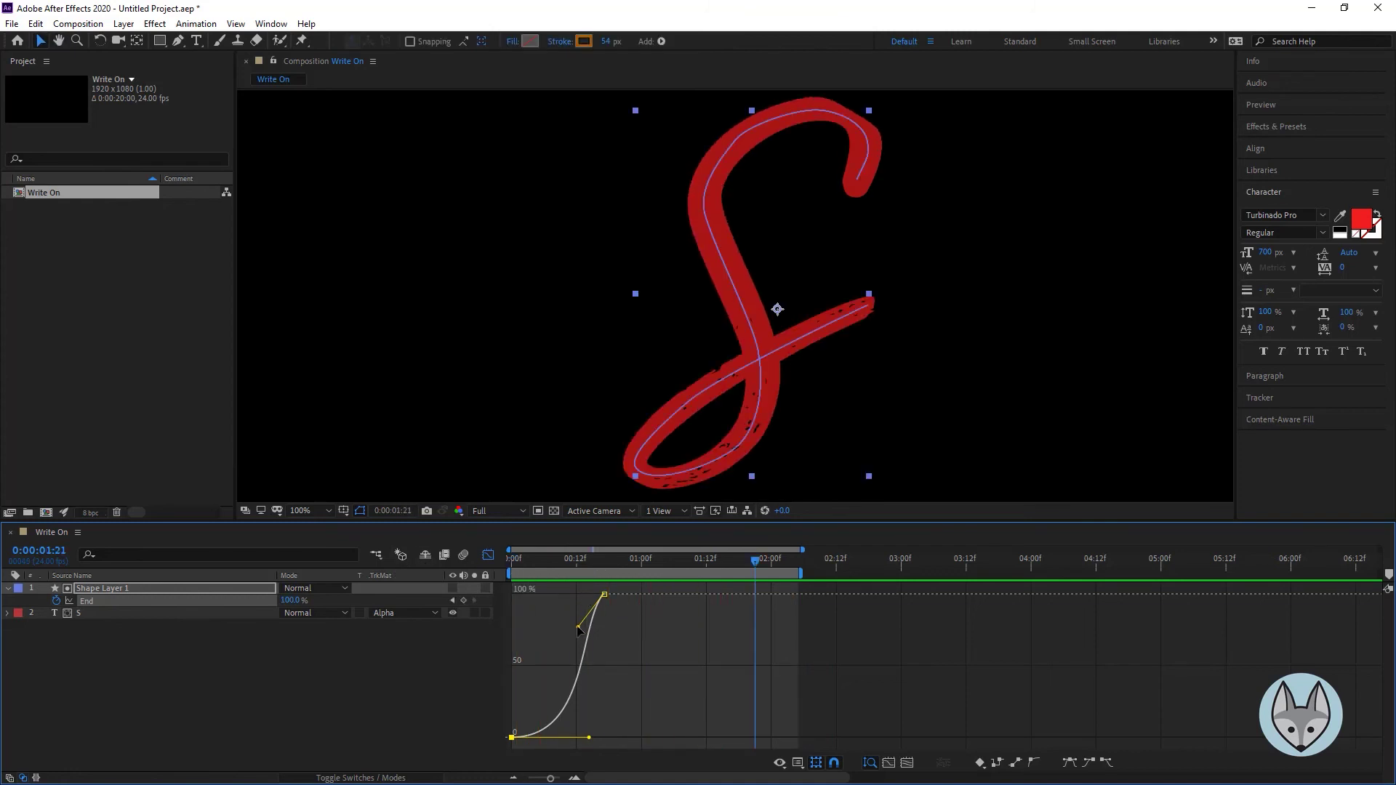
- Flatten the last End keyframe's incoming handle slightly for a softer finish, and replay the animation from 0:00
{"action": "left_click_drag", "start_coordinate": [578, 627], "coordinate": [573, 617]}
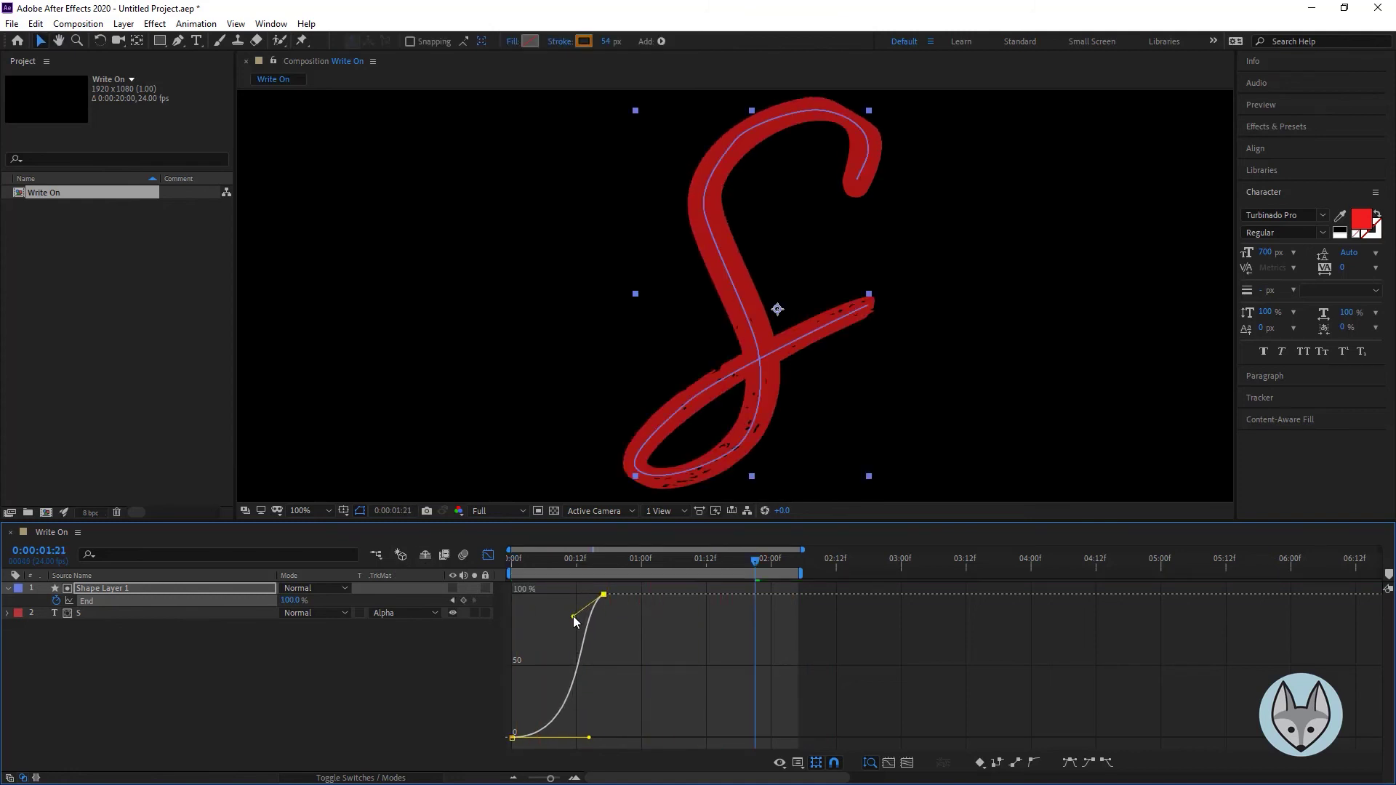
{"action": "left_click_drag", "start_coordinate": [756, 558], "coordinate": [400, 559]}
{"action": "key", "text": "space"}
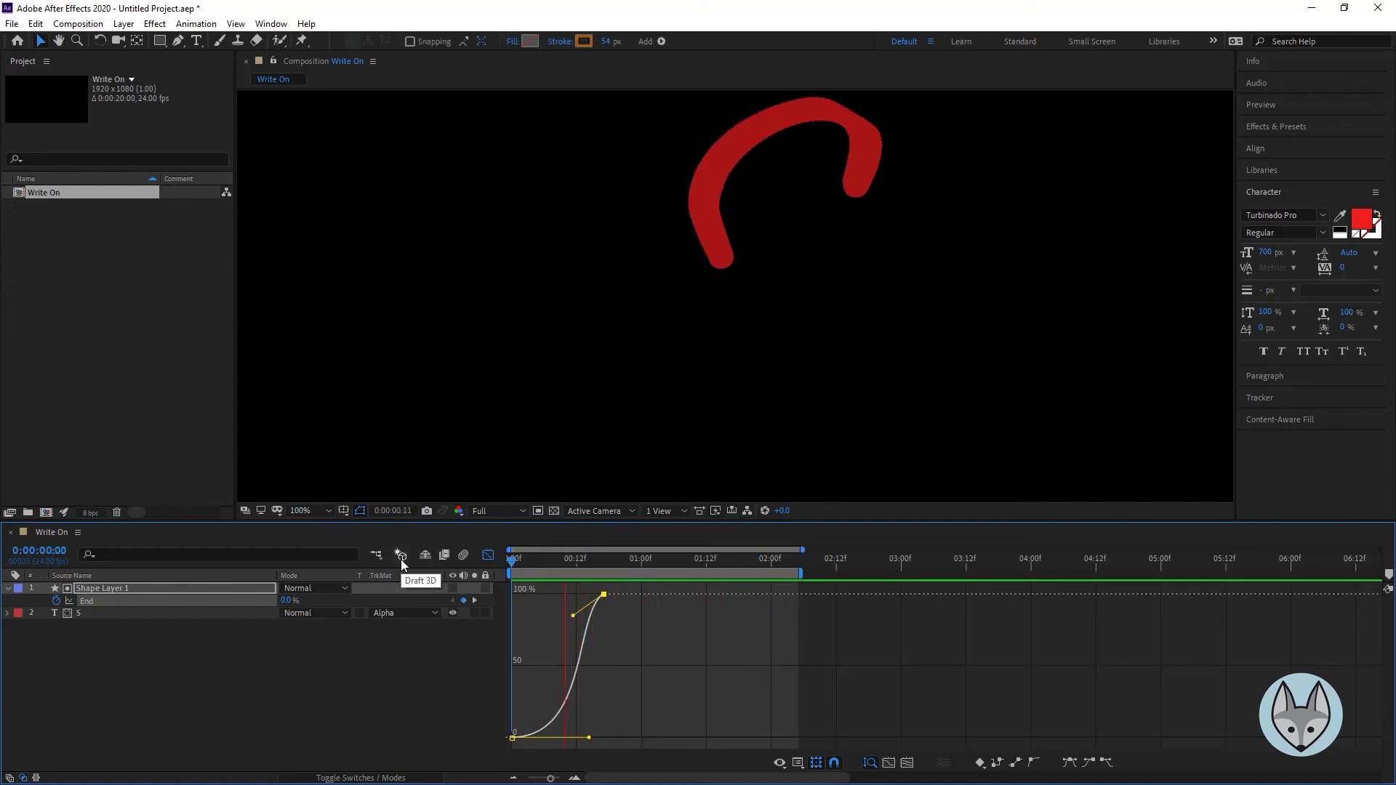
{"action": "key", "text": "space"}
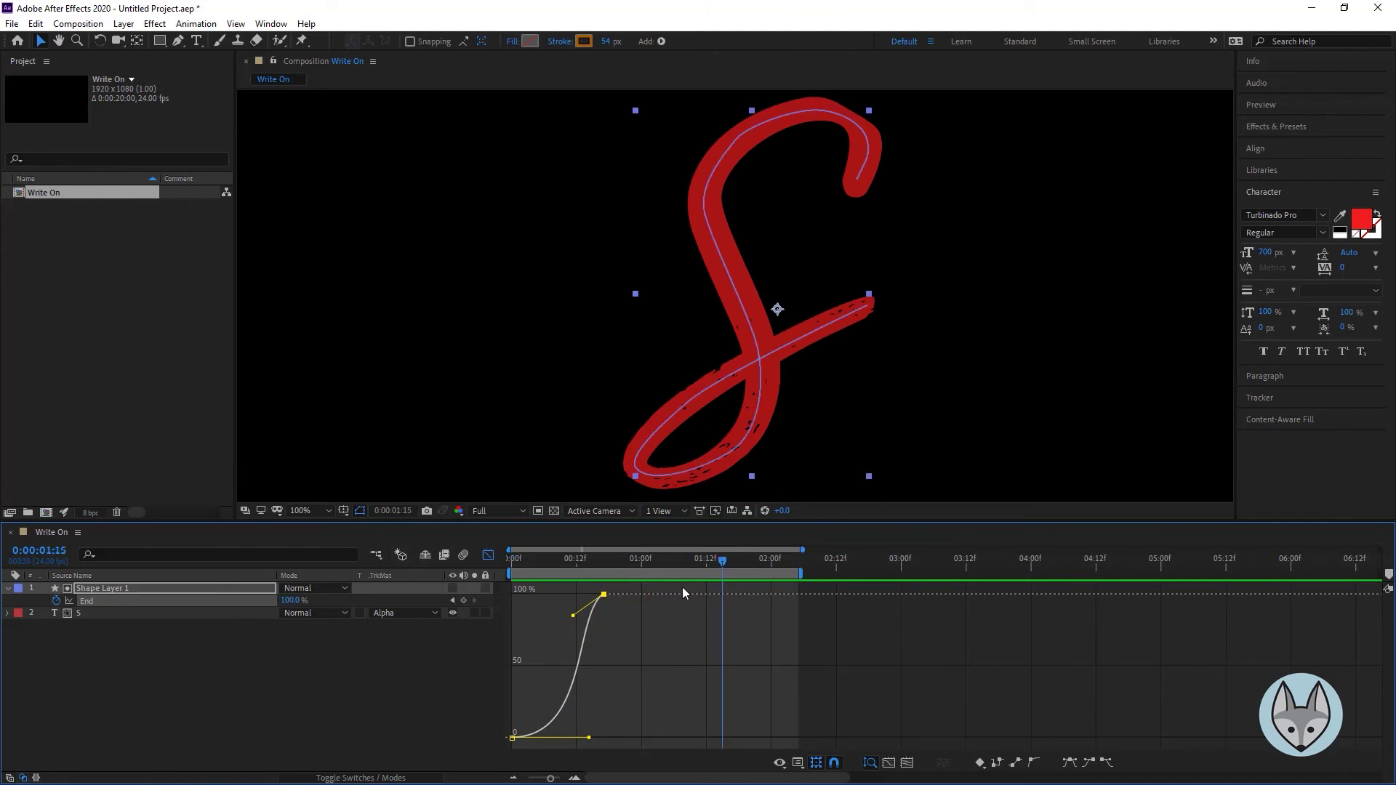
- Go to 0:00:00:14 and examine at 400% the inner edge of the S stroke near where the path crosses itself
{"action": "mouse_move", "coordinate": [691, 565]}
{"action": "left_mouse_down"}
{"action": "mouse_move", "coordinate": [565, 564]}
{"action": "mouse_move", "coordinate": [589, 554]}
{"action": "left_mouse_up"}
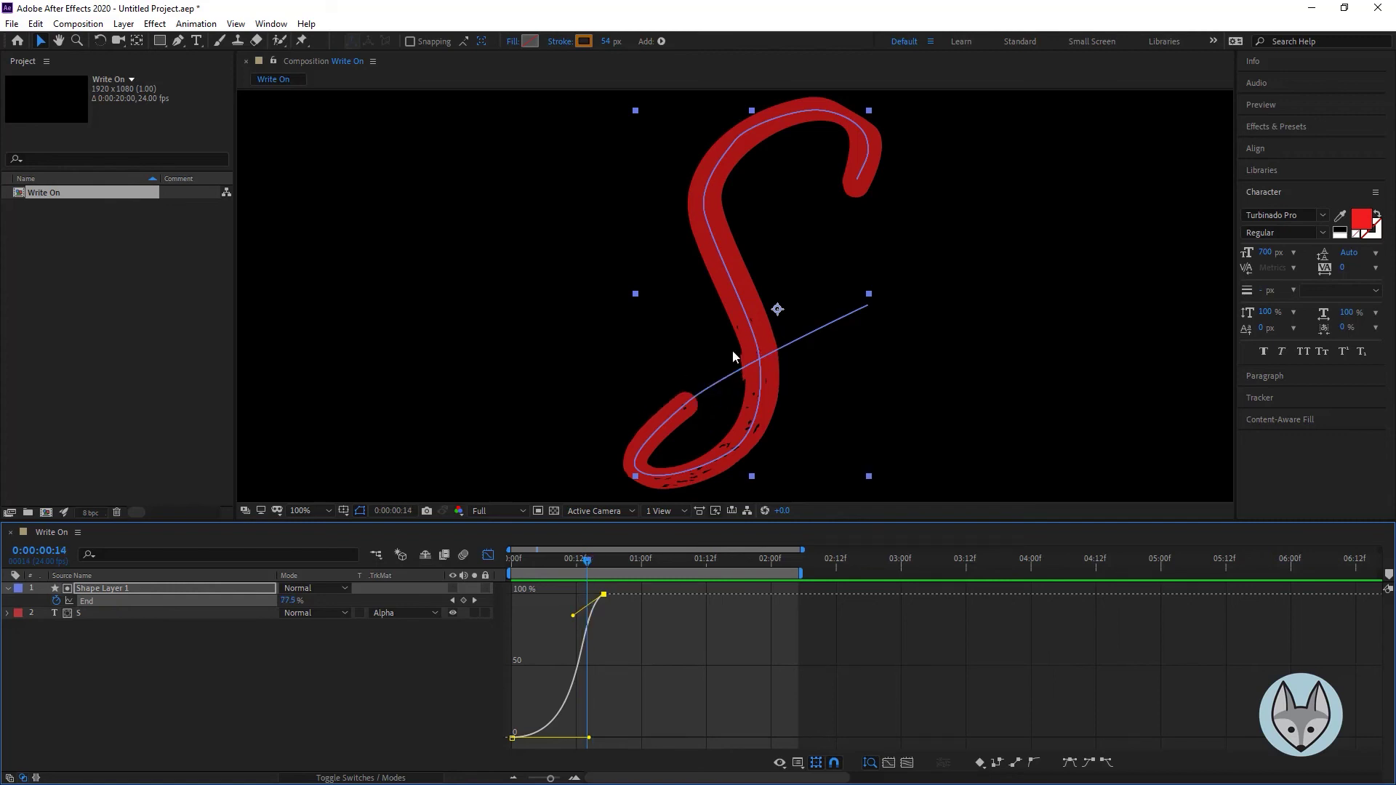
{"action": "left_click_drag", "start_coordinate": [587, 567], "coordinate": [590, 565]}
{"action": "left_click", "coordinate": [8, 589]}
{"action": "left_click", "coordinate": [121, 589]}
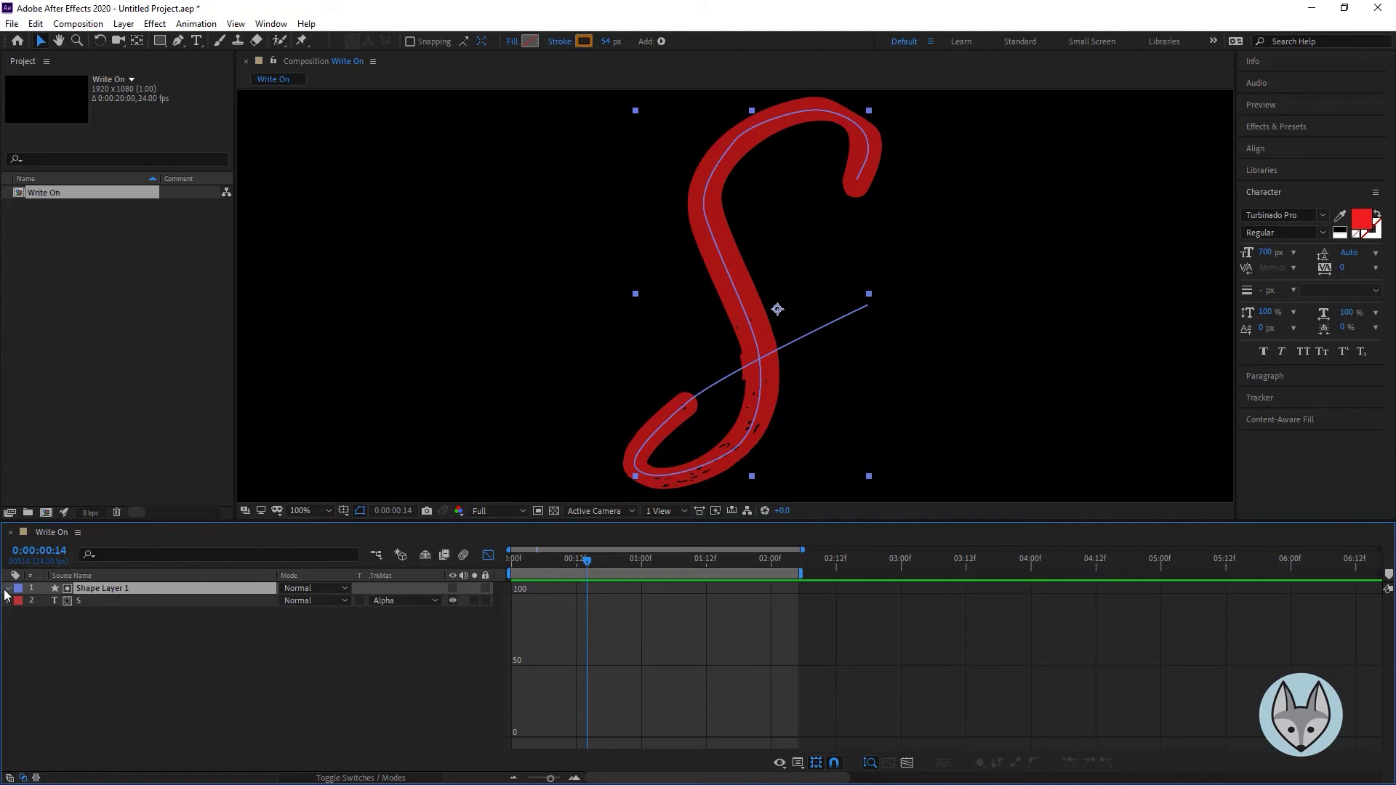
{"action": "left_click", "coordinate": [7, 589]}
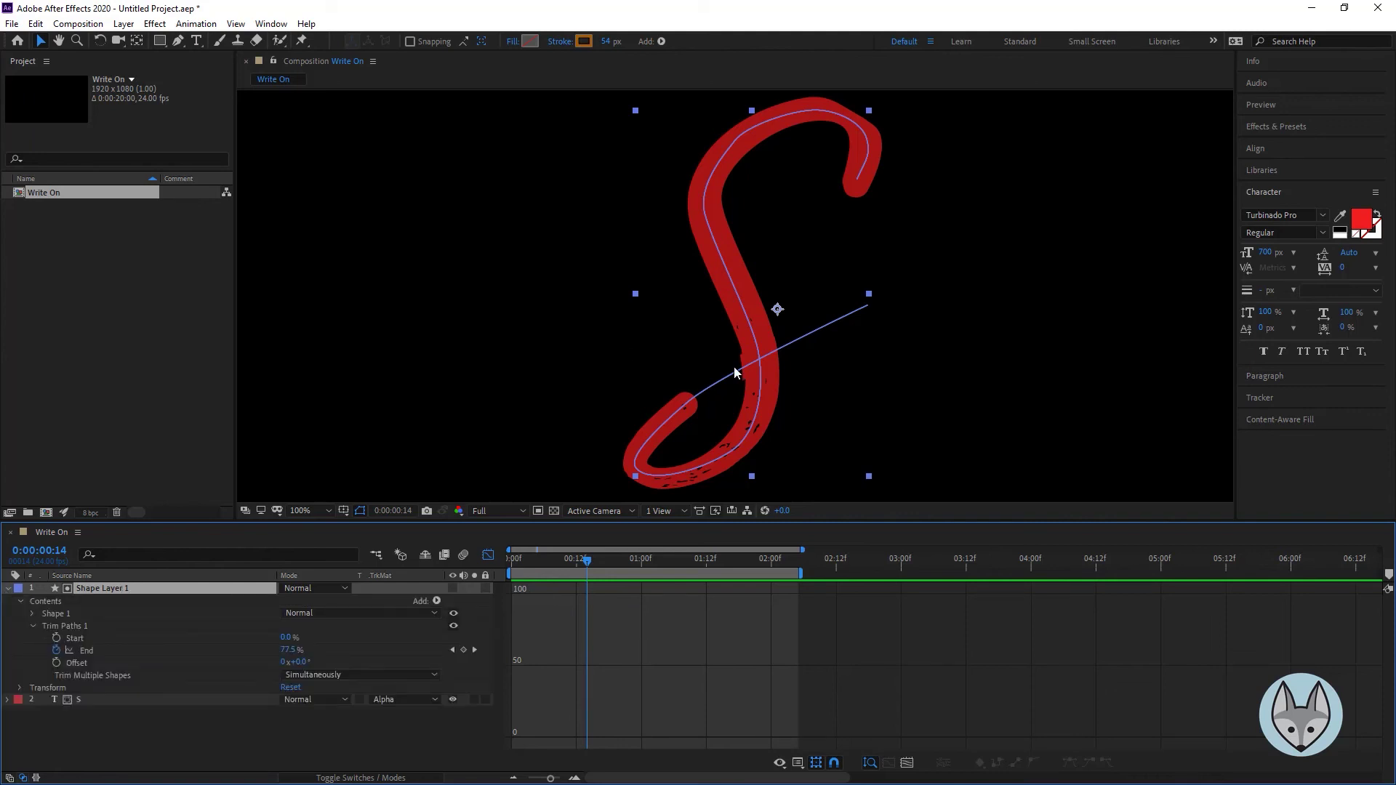
{"action": "key", "text": "period"}
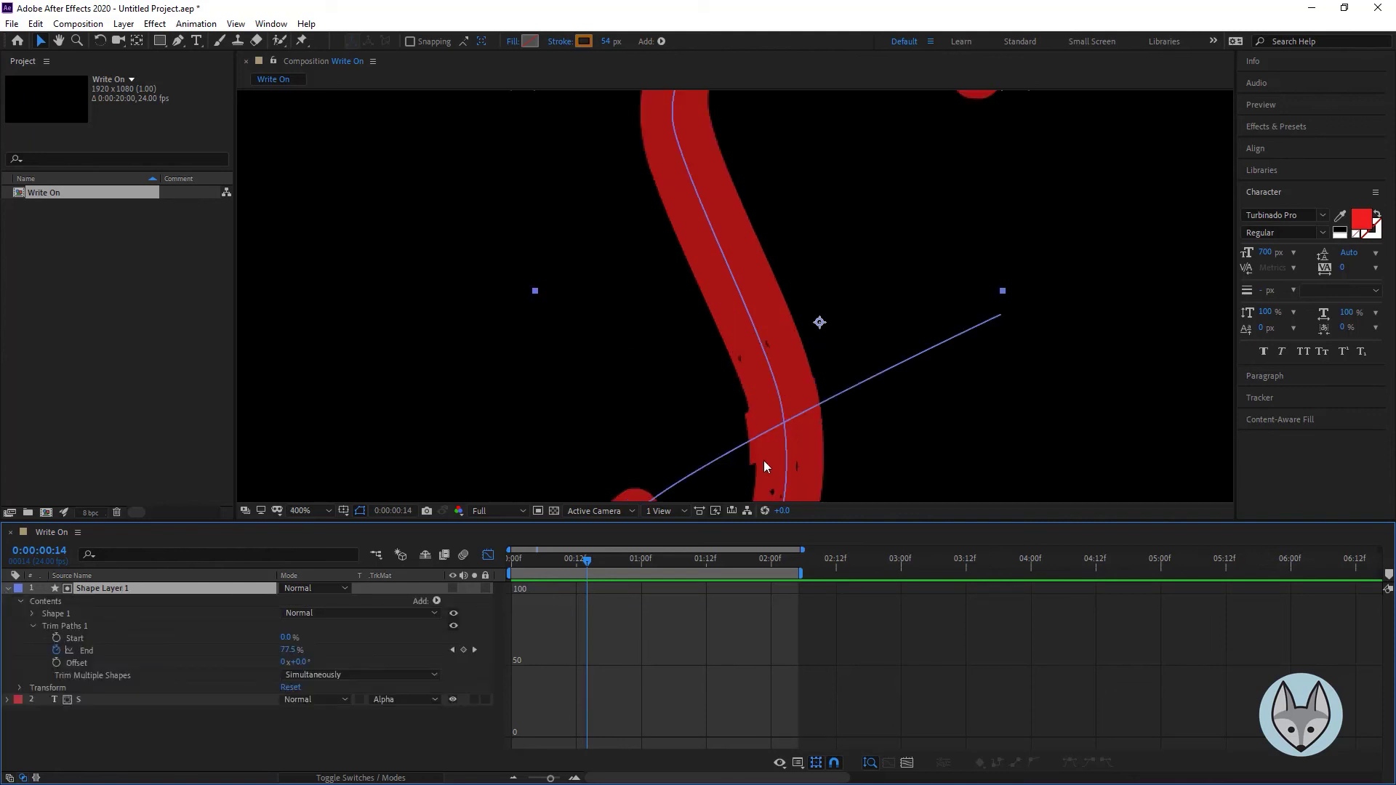
{"action": "key", "text": "period"}
{"action": "left_click_drag", "start_coordinate": [795, 420], "coordinate": [739, 264]}
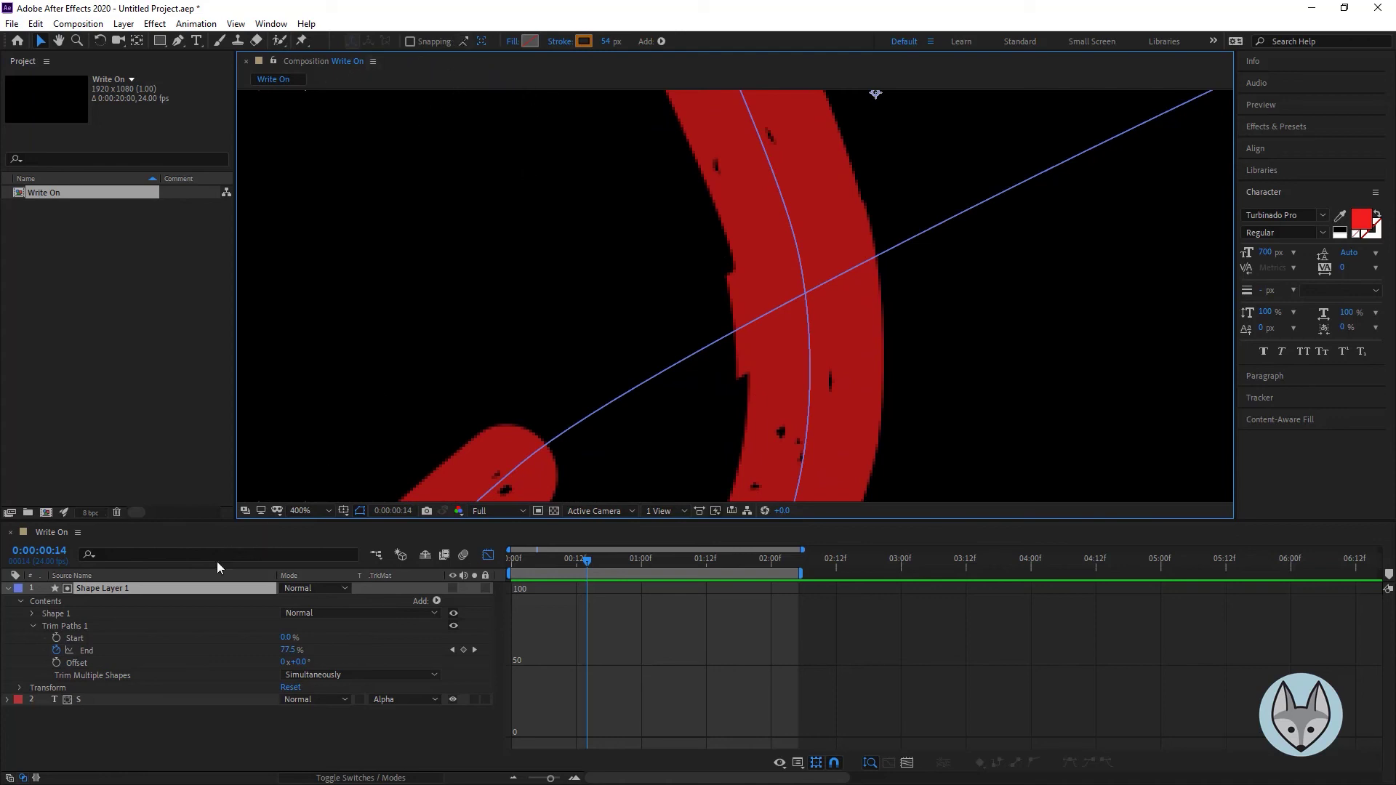
- Draw a closed Pen tool mask on Shape Layer 1 around the stray bump beside the crossing, following the S stroke's left edge
{"action": "left_click", "coordinate": [95, 591]}
{"action": "left_click", "coordinate": [178, 41]}
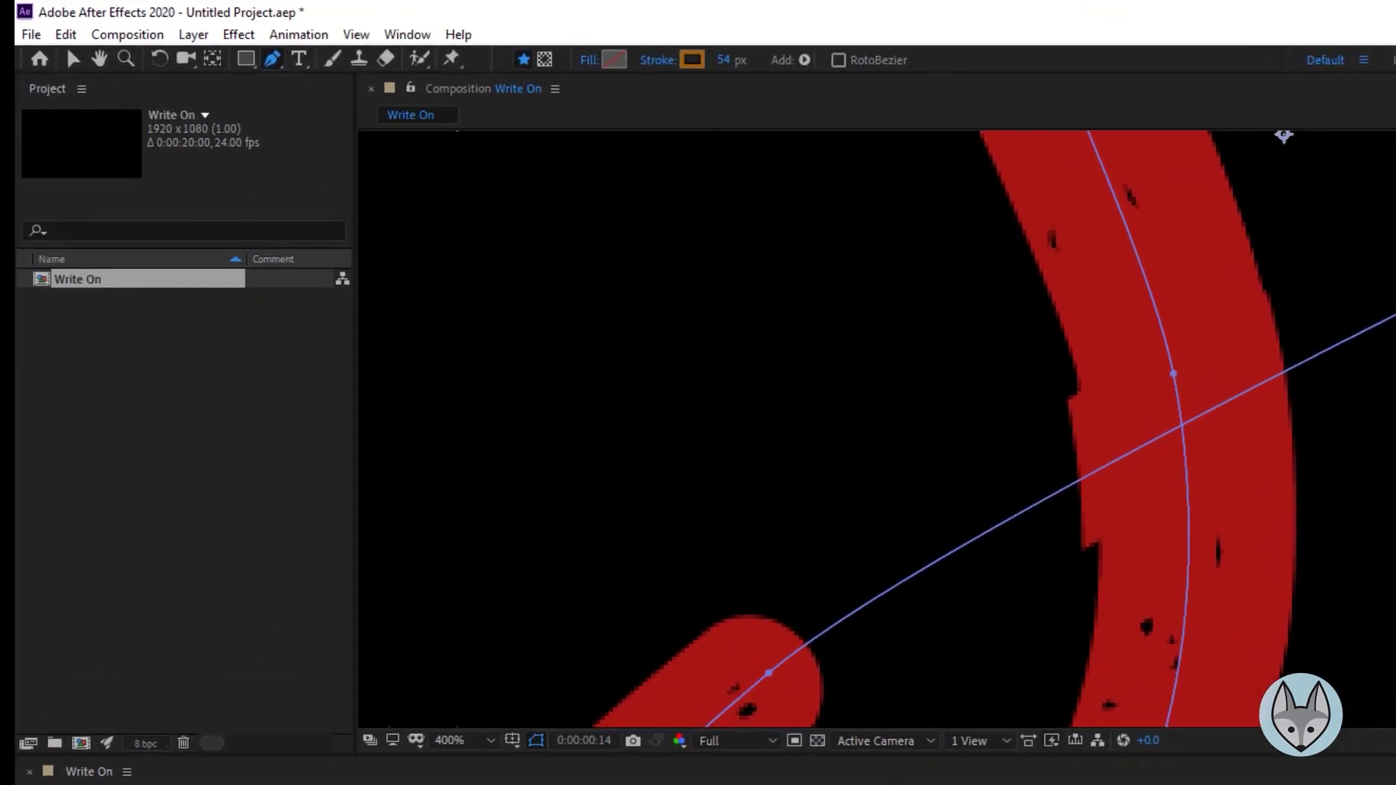
{"action": "left_click", "coordinate": [545, 60]}
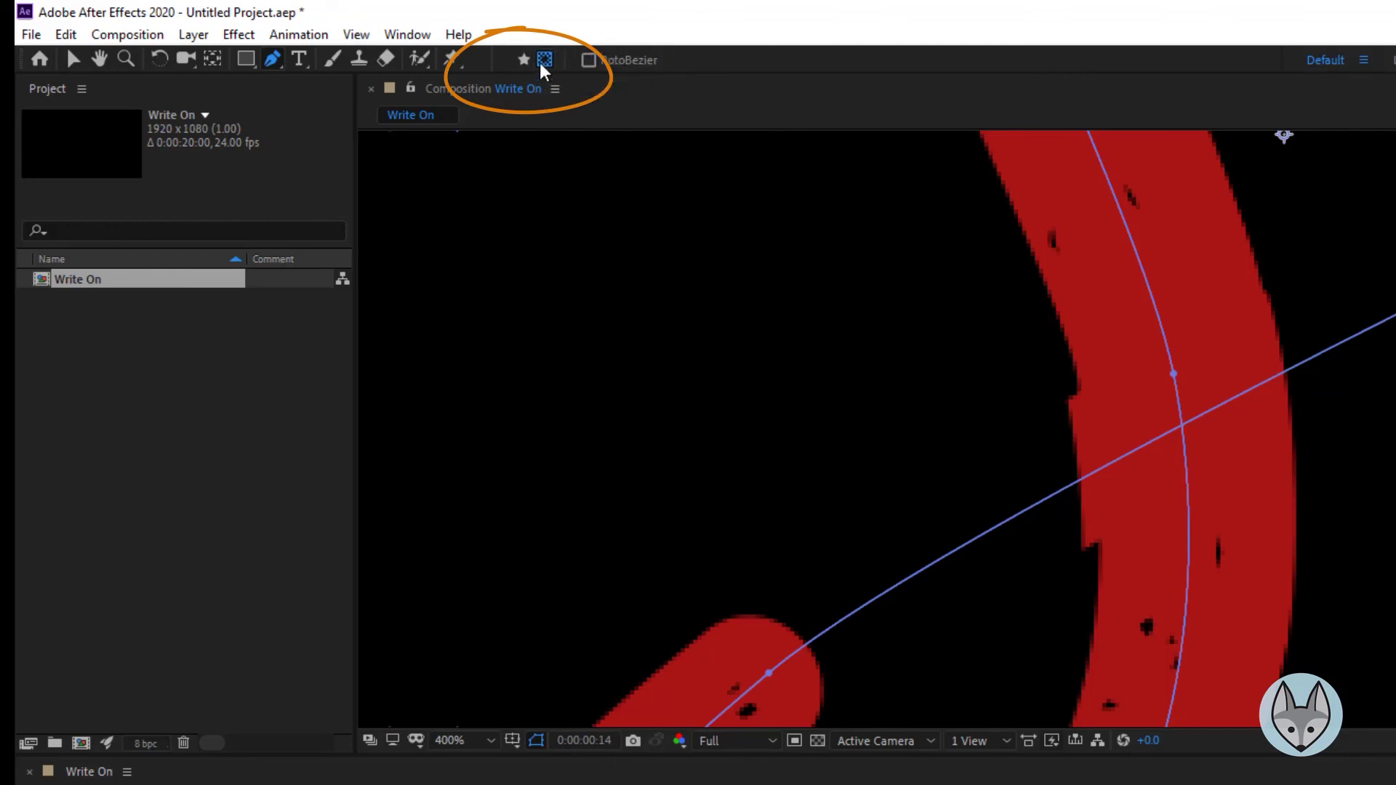
{"action": "left_click", "coordinate": [913, 373]}
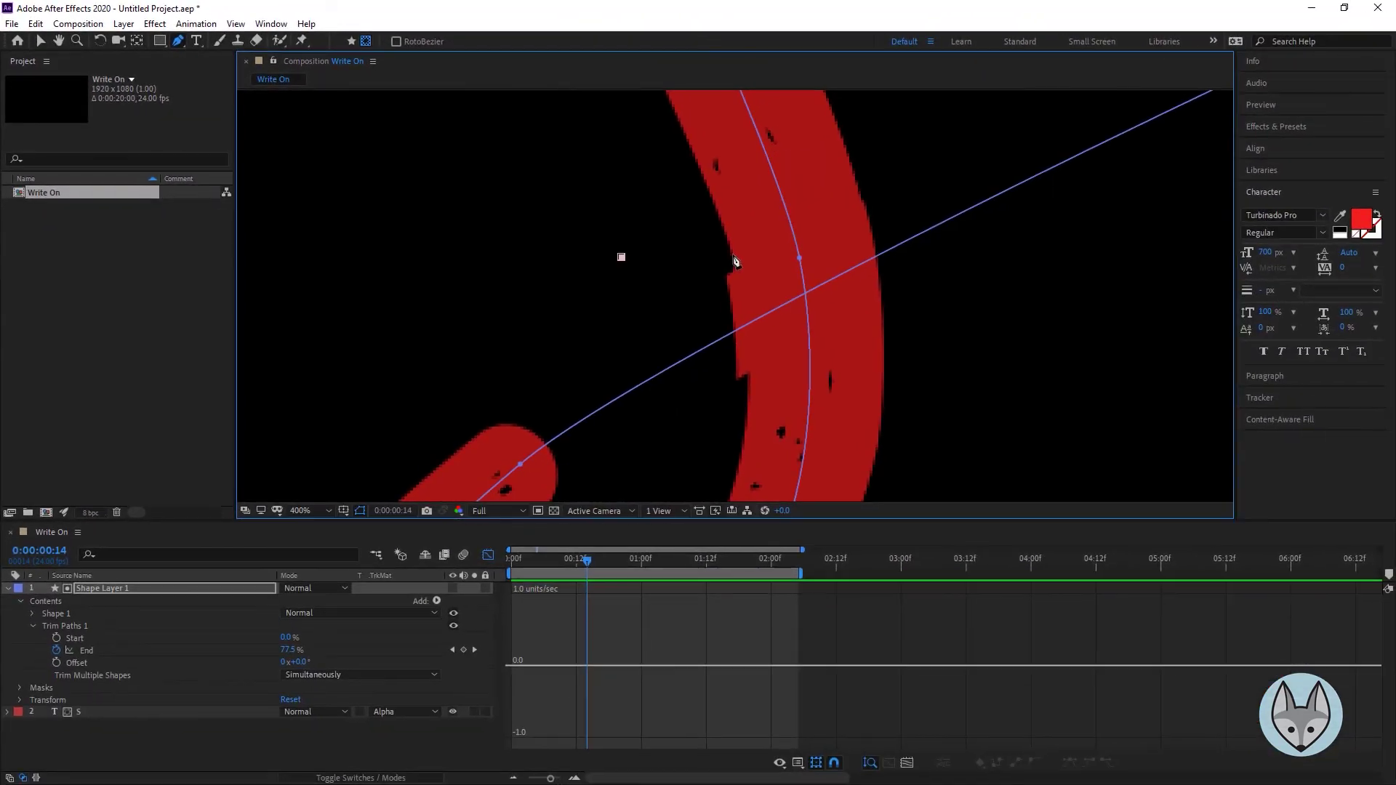
{"action": "left_click_drag", "start_coordinate": [707, 243], "coordinate": [719, 257]}
{"action": "left_click_drag", "start_coordinate": [735, 274], "coordinate": [739, 292]}
{"action": "left_click_drag", "start_coordinate": [750, 332], "coordinate": [751, 349]}
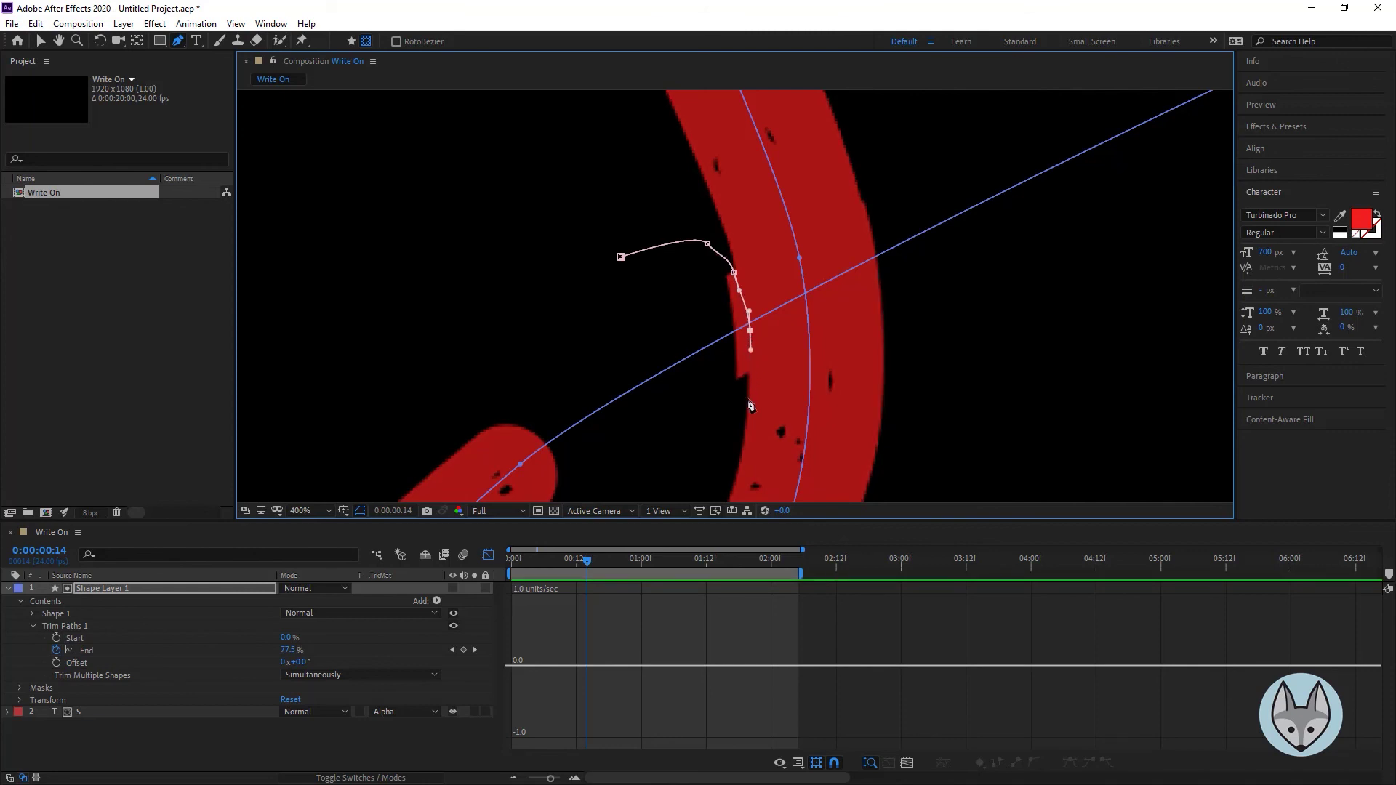
{"action": "mouse_move", "coordinate": [747, 399]}
{"action": "left_mouse_down"}
{"action": "mouse_move", "coordinate": [753, 415]}
{"action": "mouse_move", "coordinate": [741, 412]}
{"action": "left_mouse_up"}
{"action": "left_click", "coordinate": [644, 443]}
{"action": "left_click", "coordinate": [621, 257]}
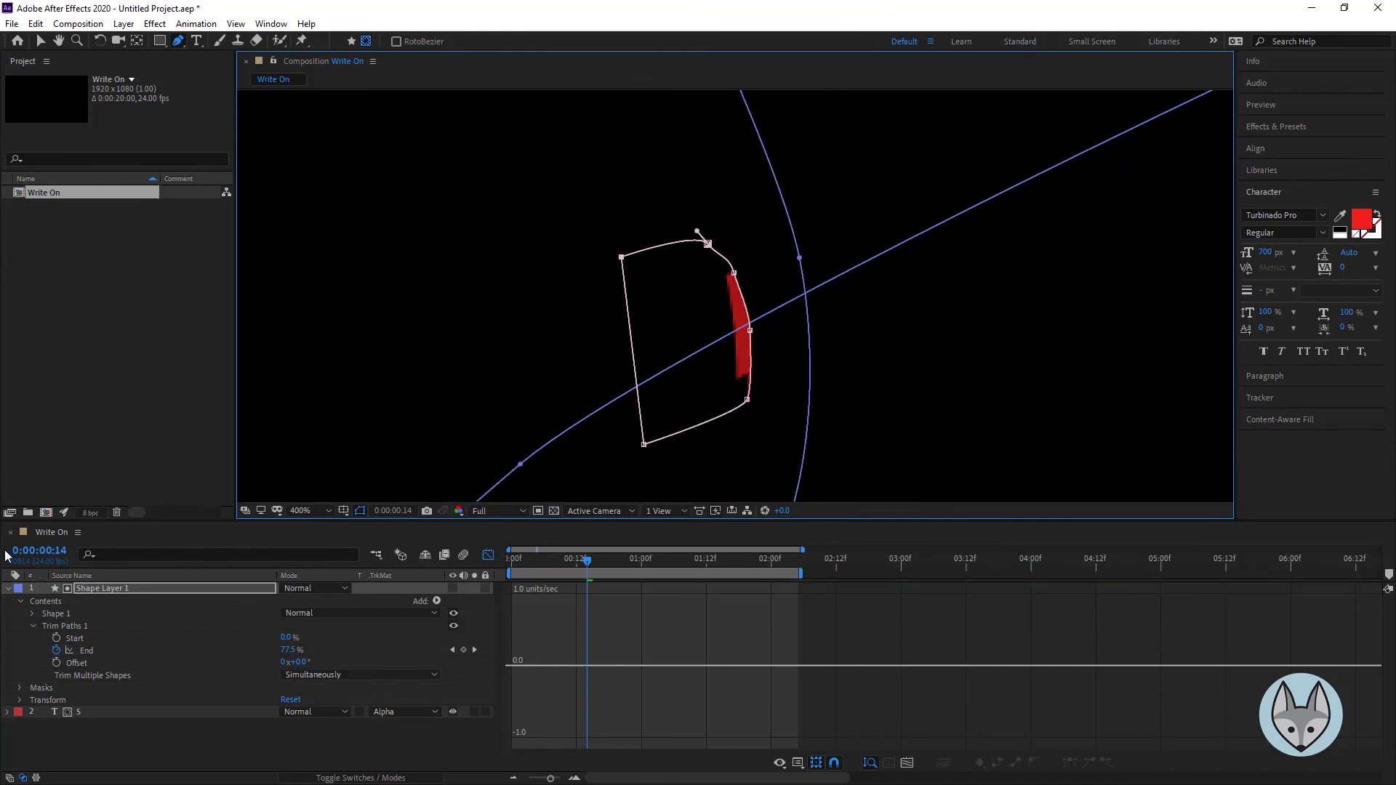
- Reveal Shape Layer 1's mask properties and set Mask 1's mode to Subtract
{"action": "left_click", "coordinate": [8, 589]}
{"action": "left_click", "coordinate": [105, 589]}
{"action": "key", "text": "m"}
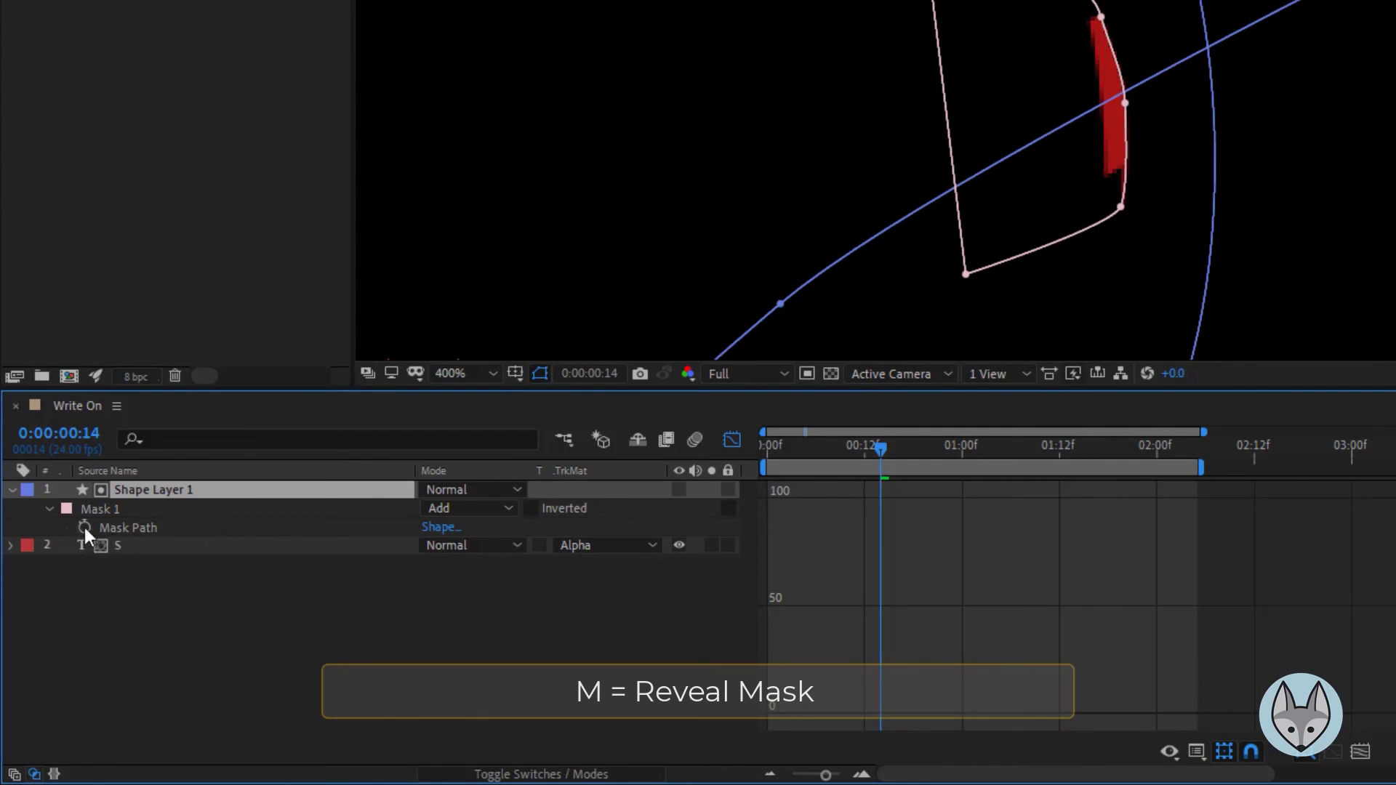
{"action": "left_click", "coordinate": [108, 508]}
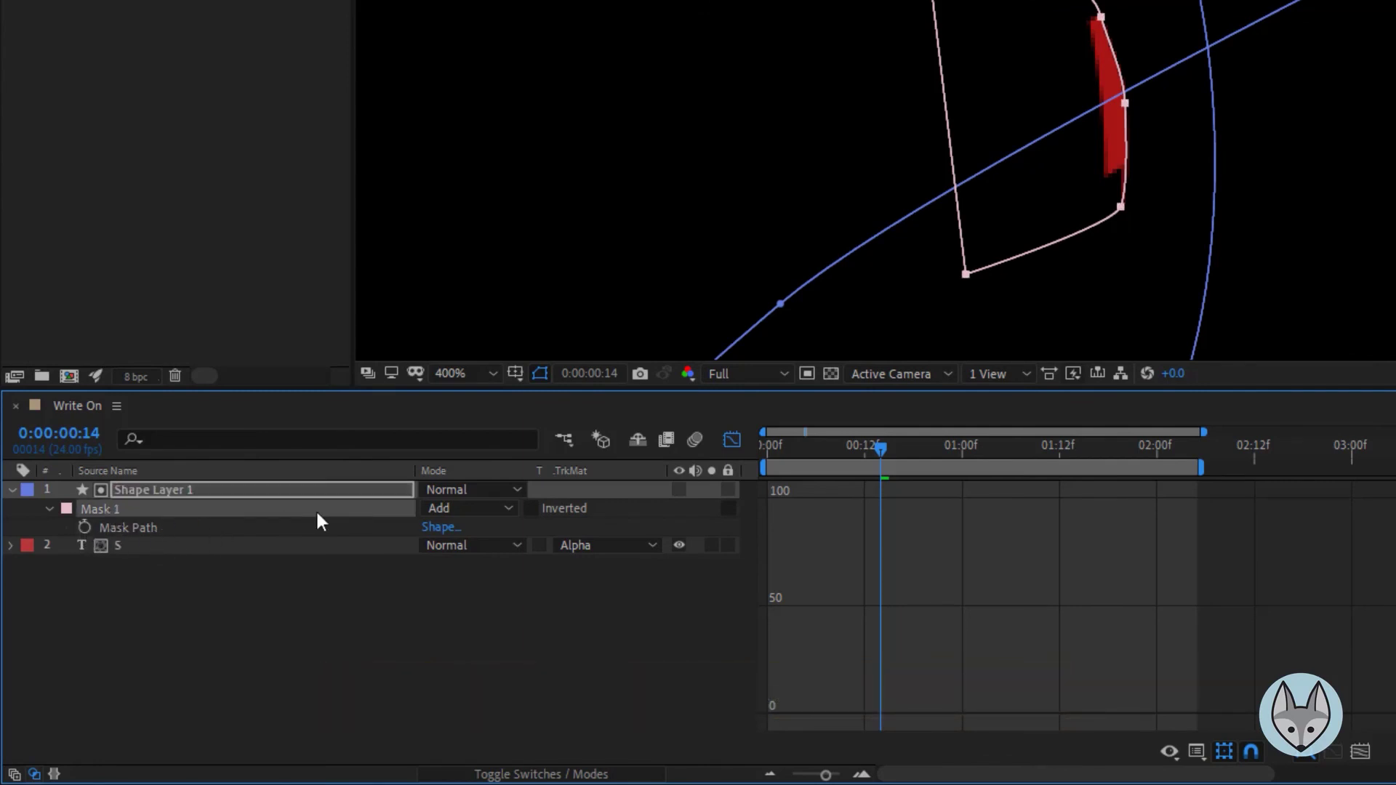
{"action": "left_click", "coordinate": [465, 507]}
{"action": "left_click", "coordinate": [486, 579]}
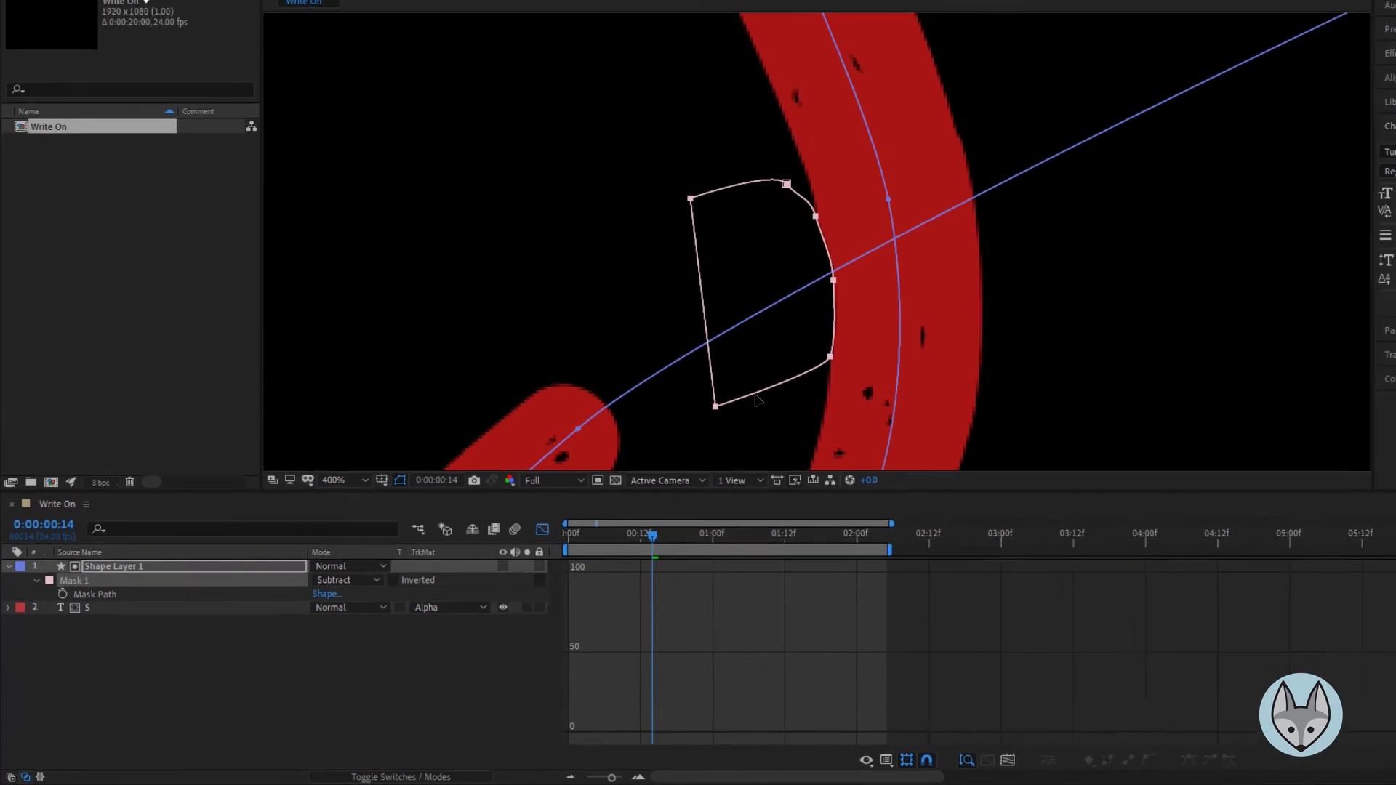
- Shift the whole Mask 1 path slightly up and to the left, away from the S stroke's edge
{"action": "double_click", "coordinate": [1020, 257]}
{"action": "left_click_drag", "start_coordinate": [702, 433], "coordinate": [696, 429]}
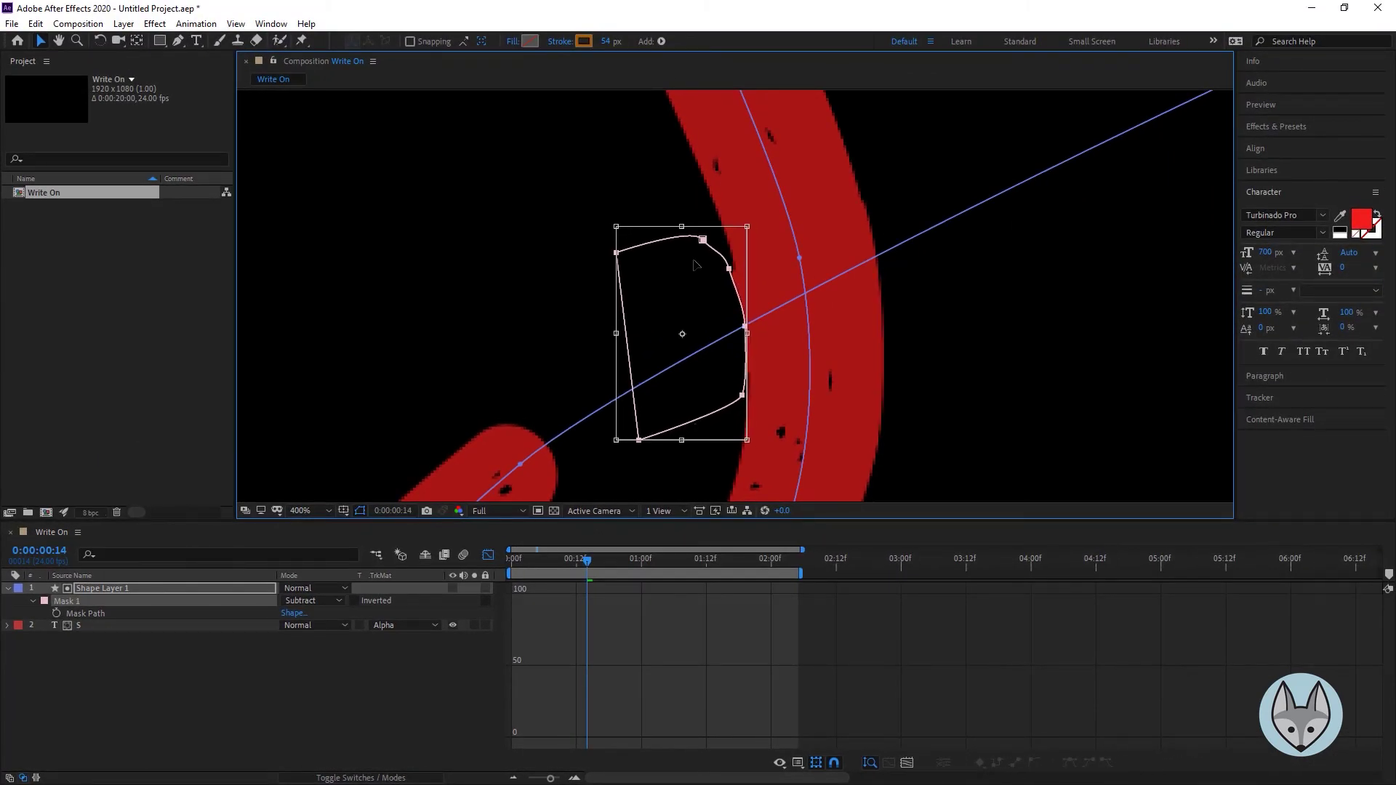
{"action": "key", "text": "Return"}
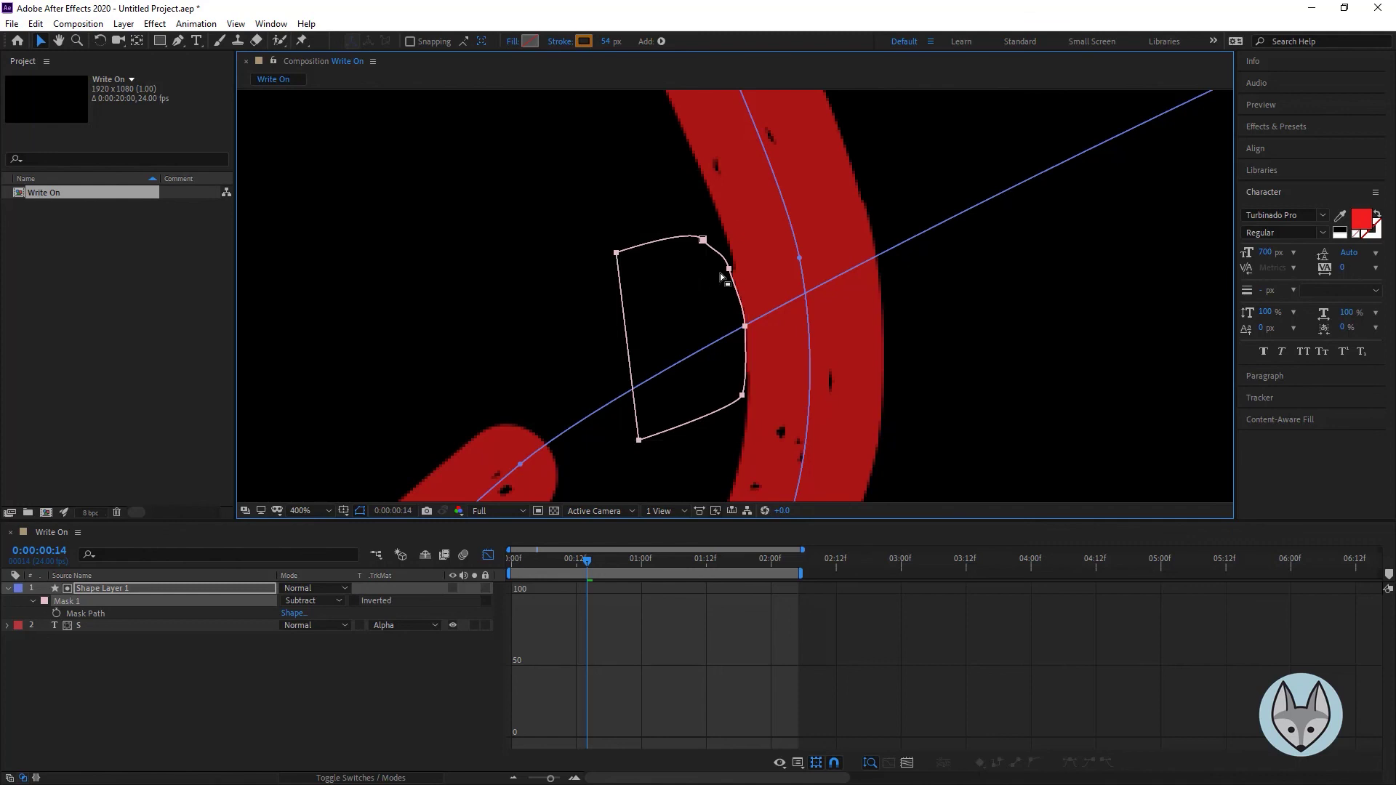
{"action": "left_click", "coordinate": [668, 216]}
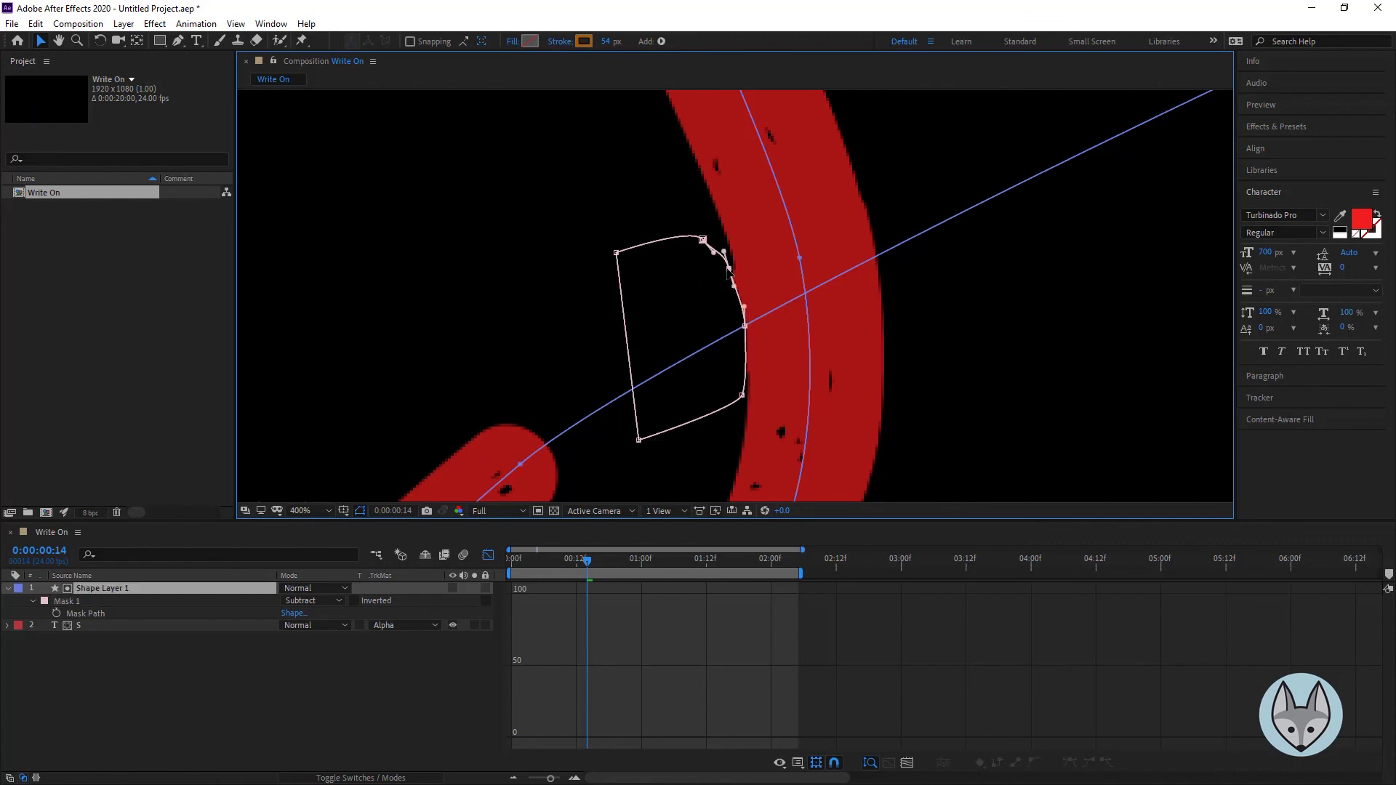
- Adjust Mask 1's upper and right-hand vertices so the path hugs the inner edge of the S stroke beside the crossing
{"action": "left_click", "coordinate": [729, 269]}
{"action": "left_click_drag", "start_coordinate": [727, 260], "coordinate": [730, 261]}
{"action": "key", "text": "Left"}
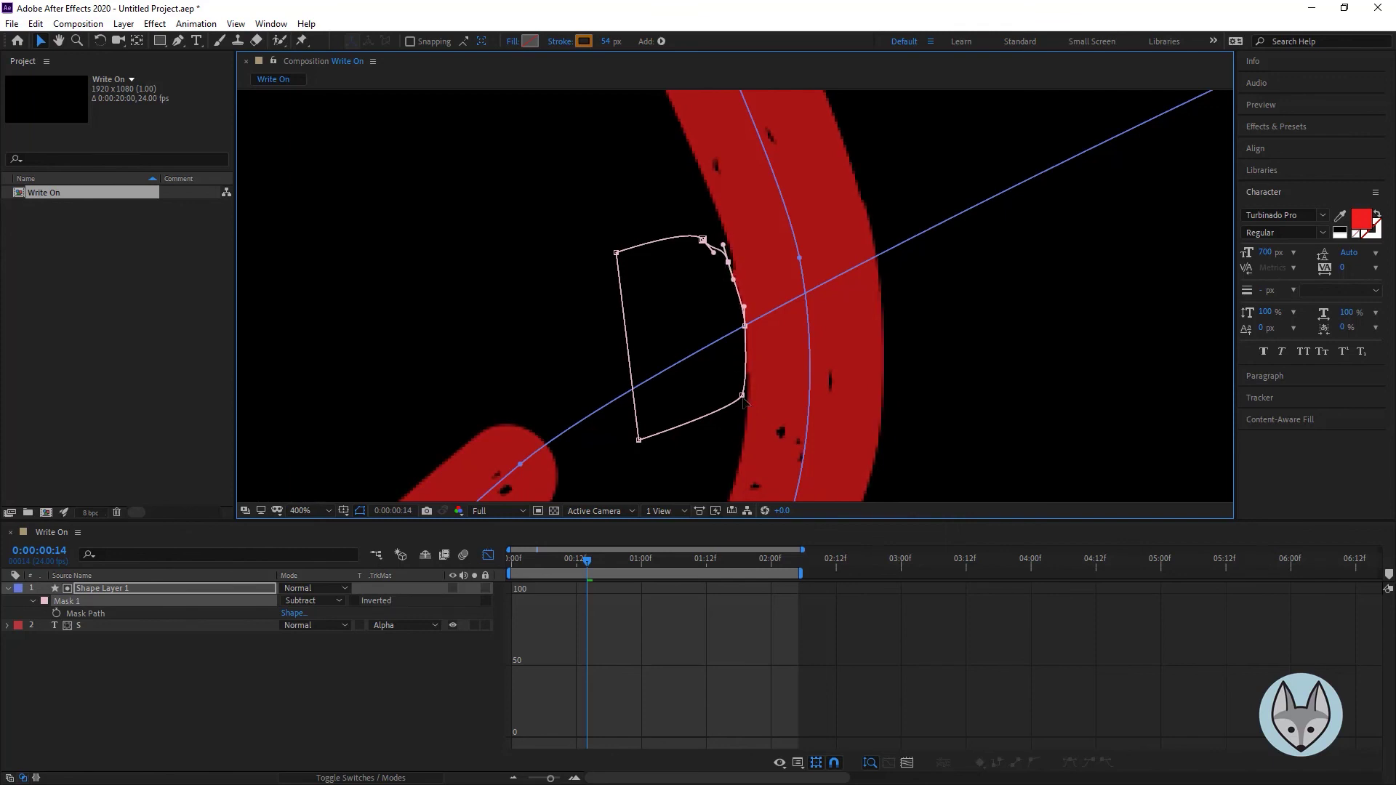
{"action": "left_click_drag", "start_coordinate": [742, 396], "coordinate": [746, 394]}
{"action": "left_click_drag", "start_coordinate": [745, 328], "coordinate": [746, 324]}
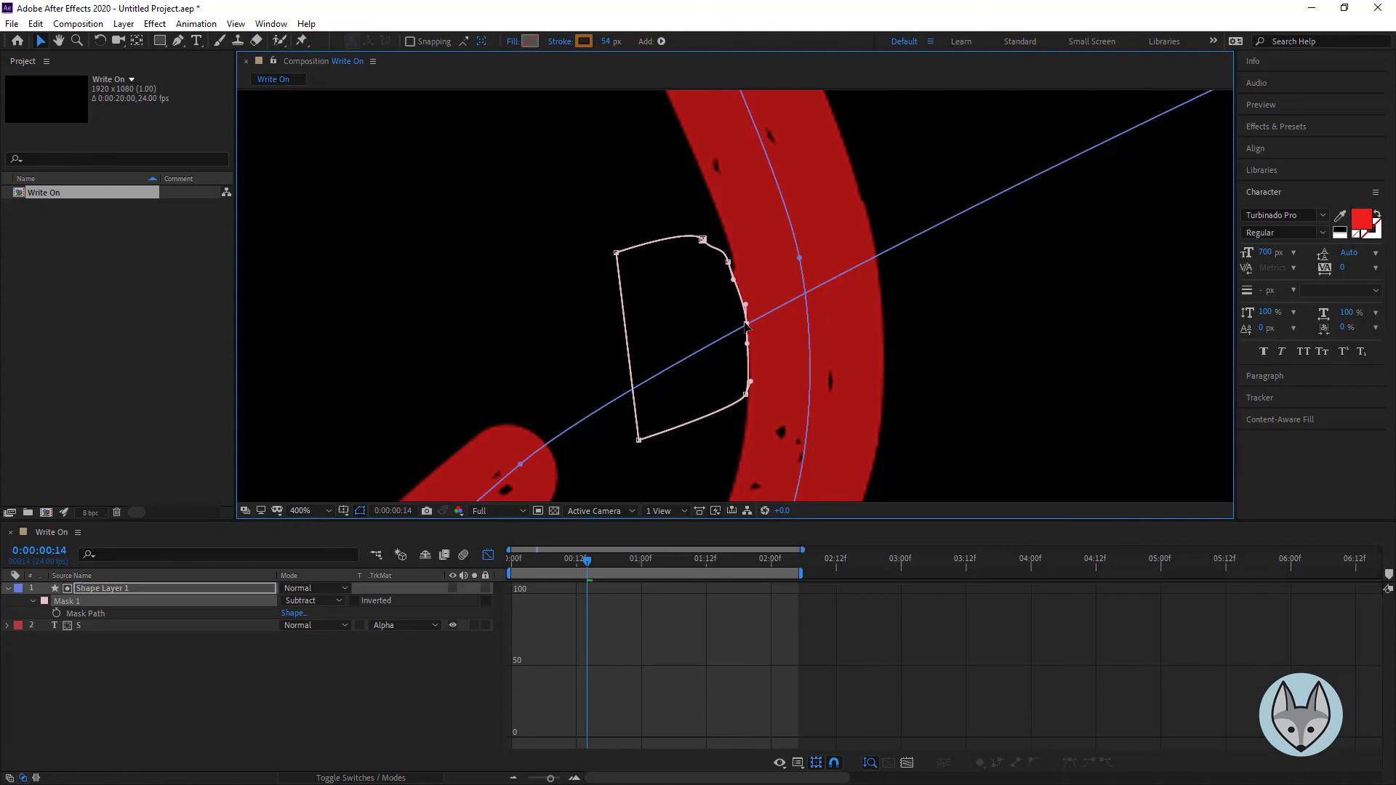
{"action": "mouse_move", "coordinate": [729, 261]}
{"action": "left_mouse_down"}
{"action": "mouse_move", "coordinate": [728, 243]}
{"action": "mouse_move", "coordinate": [684, 227]}
{"action": "mouse_move", "coordinate": [727, 246]}
{"action": "left_mouse_up"}
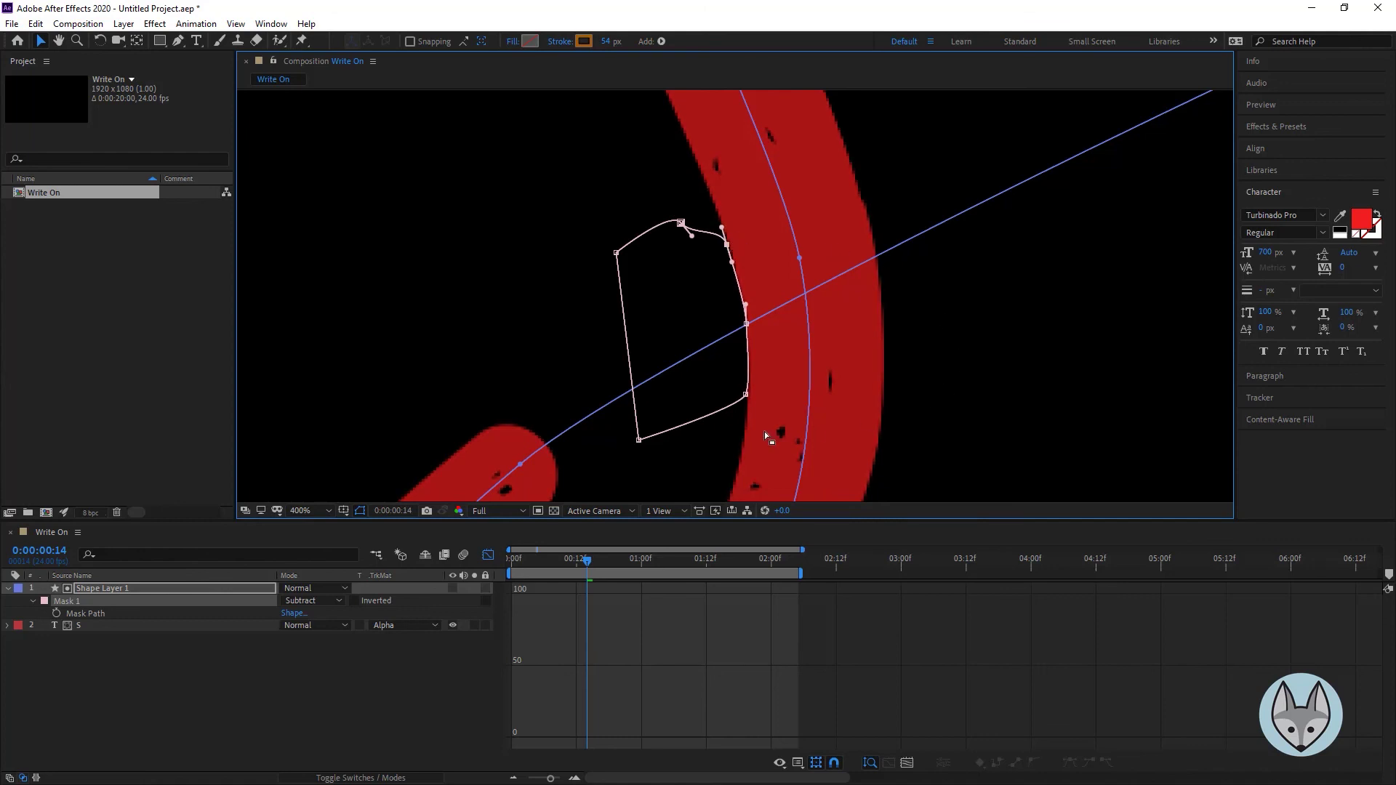
{"action": "left_click", "coordinate": [637, 482]}
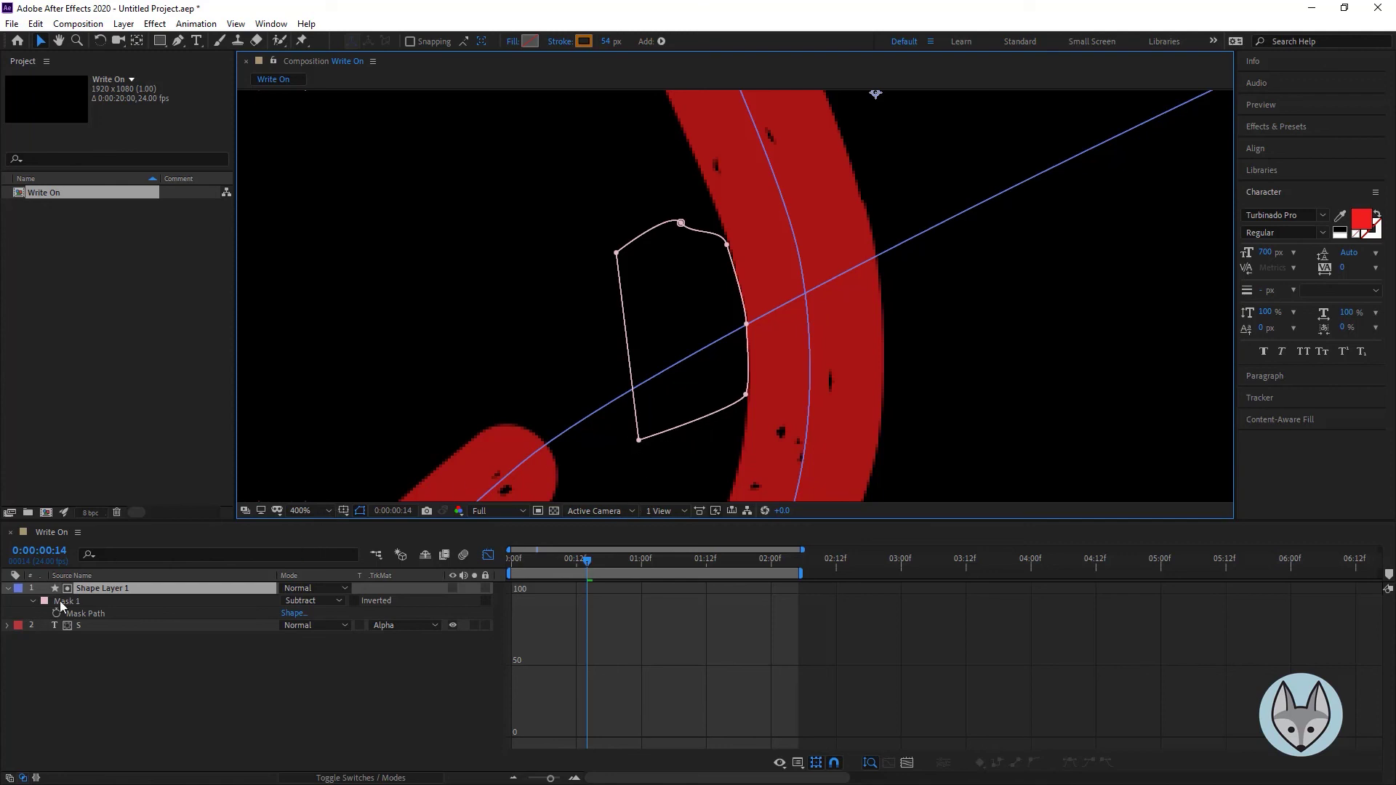
- Expand all of Mask 1's properties and set a Mask Path keyframe for the whole mask at 0:00:00:14
{"action": "left_click", "coordinate": [36, 602]}
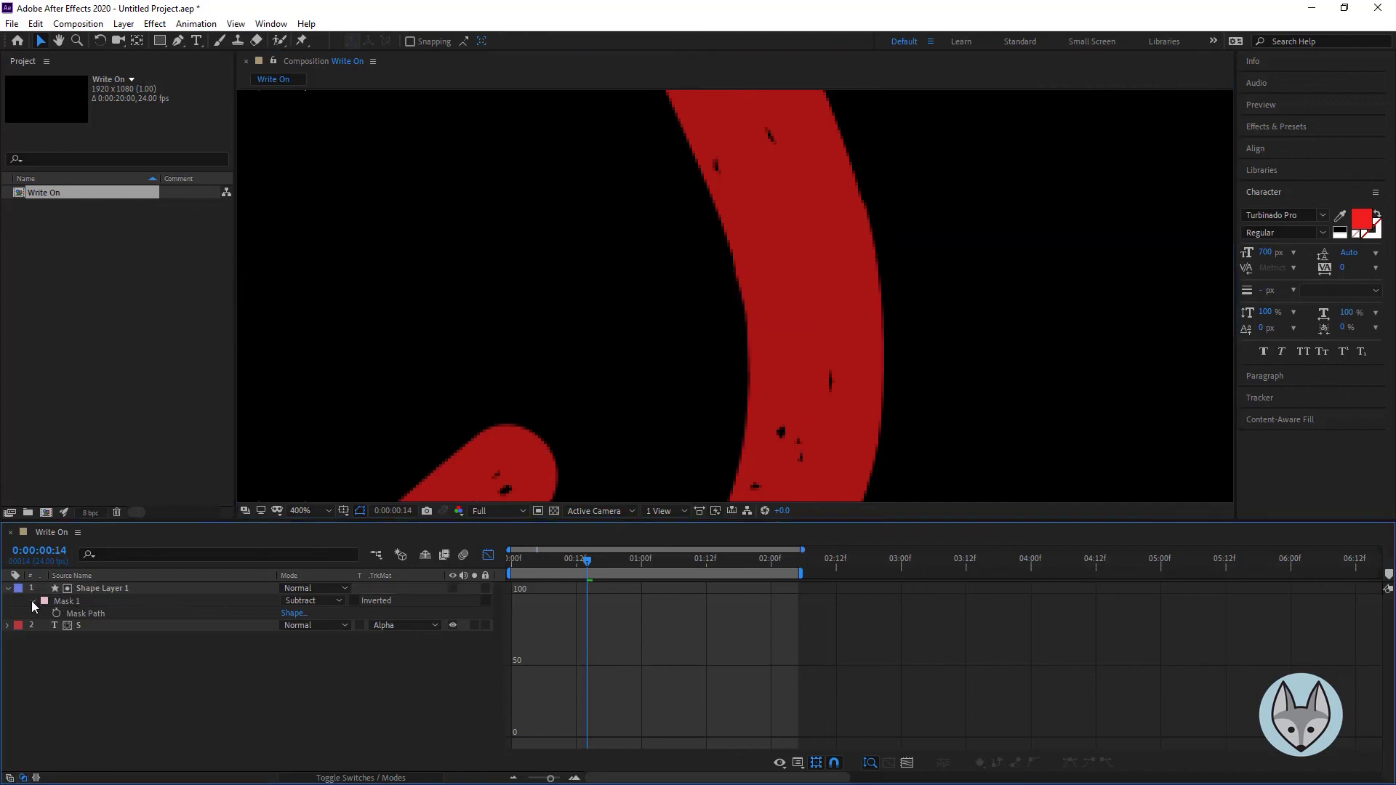
{"action": "left_click", "coordinate": [32, 601]}
{"action": "left_click", "coordinate": [32, 601]}
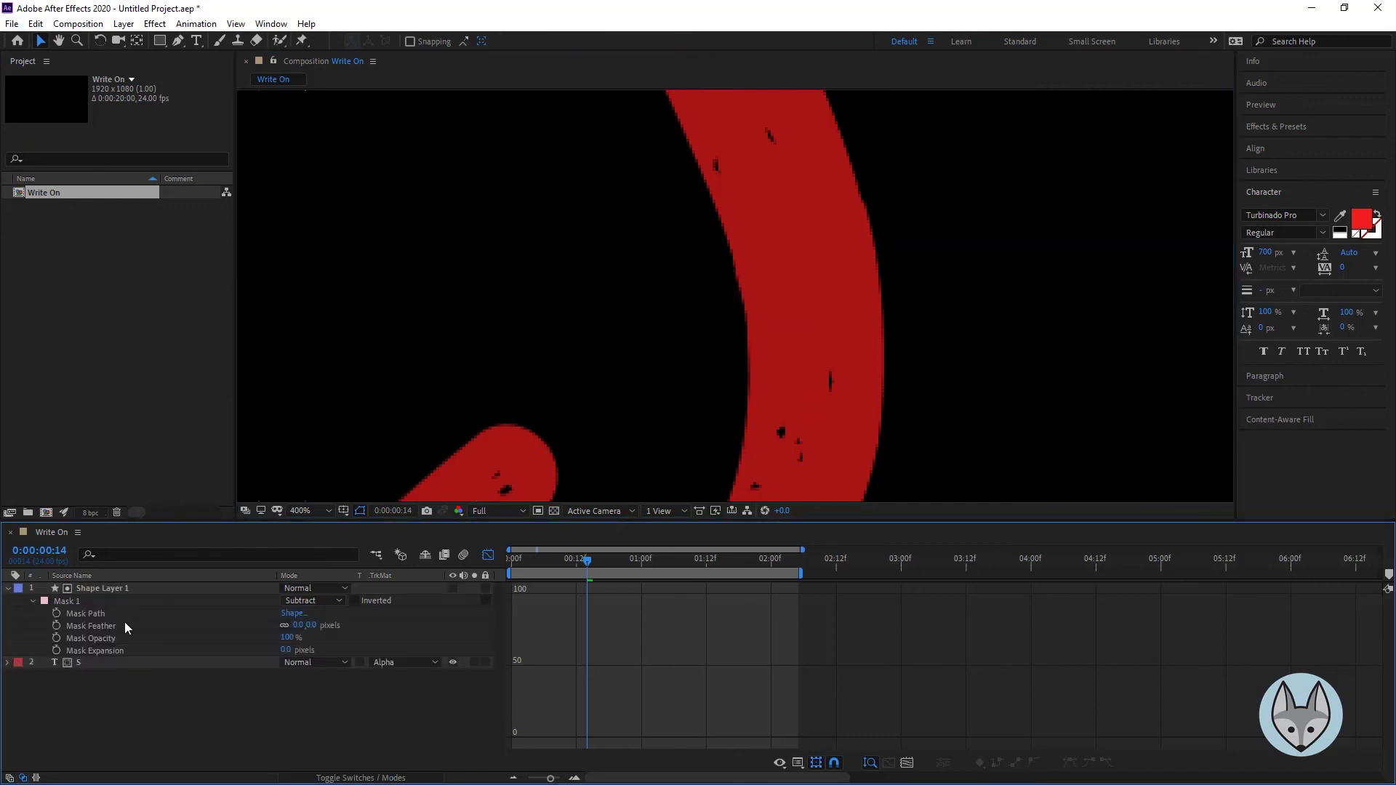
{"action": "left_click", "coordinate": [84, 615]}
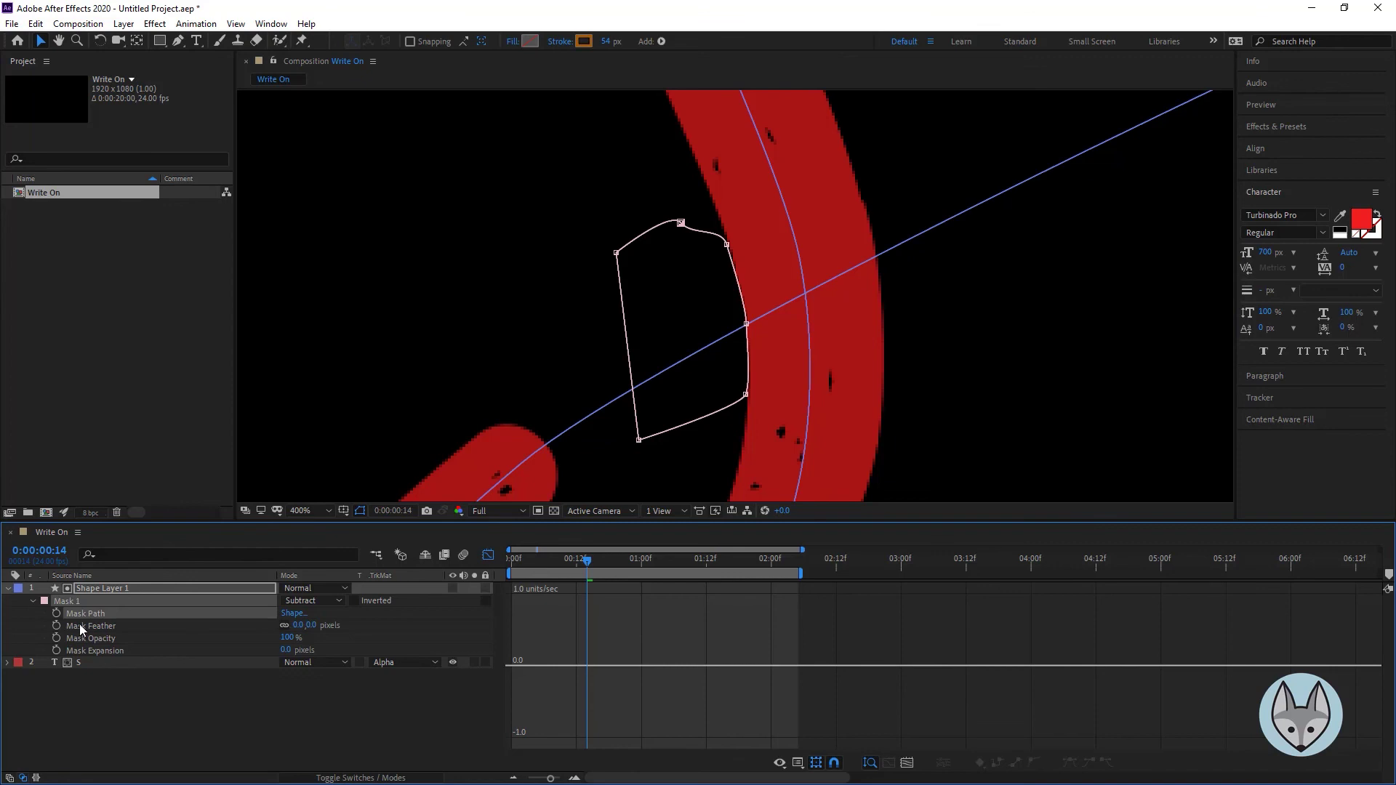
{"action": "left_click", "coordinate": [696, 427]}
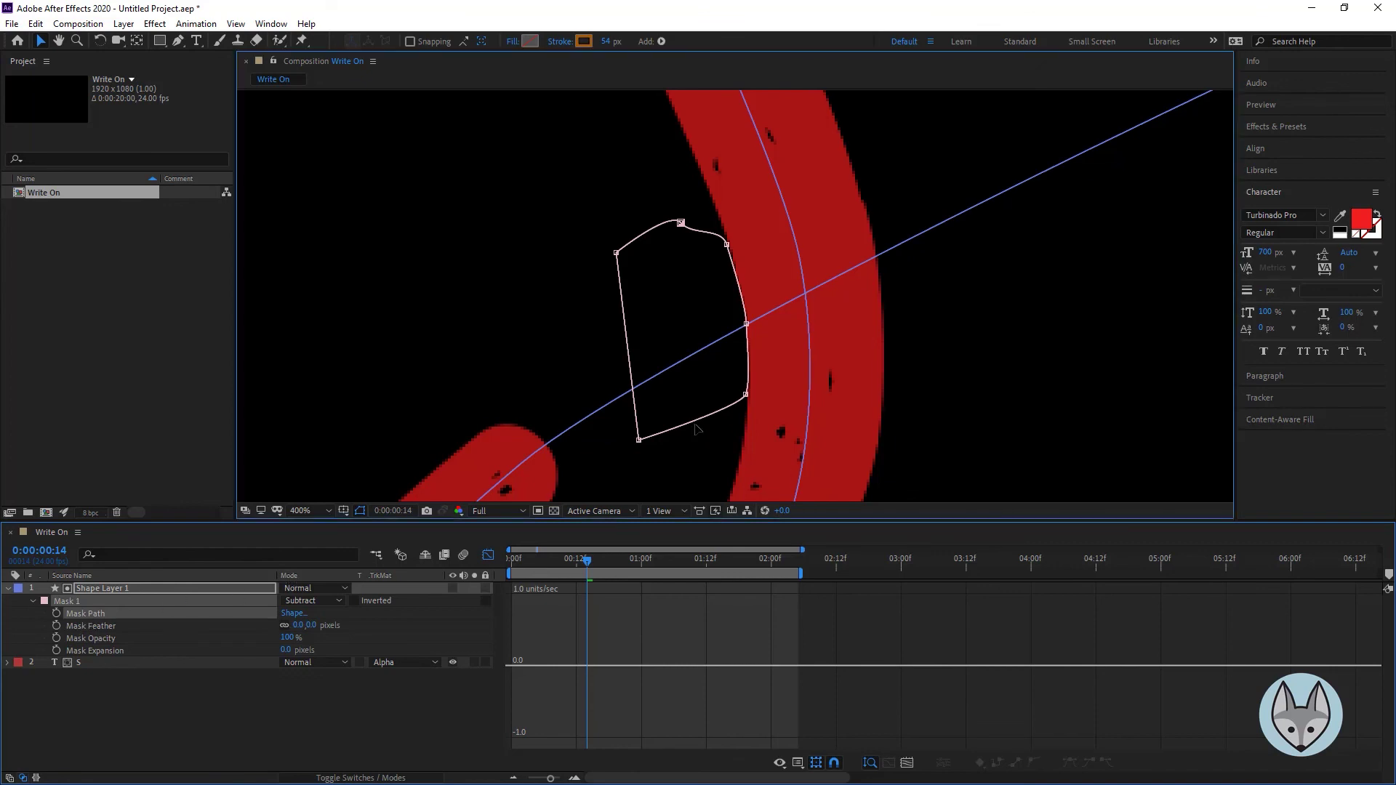
{"action": "double_click", "coordinate": [700, 426]}
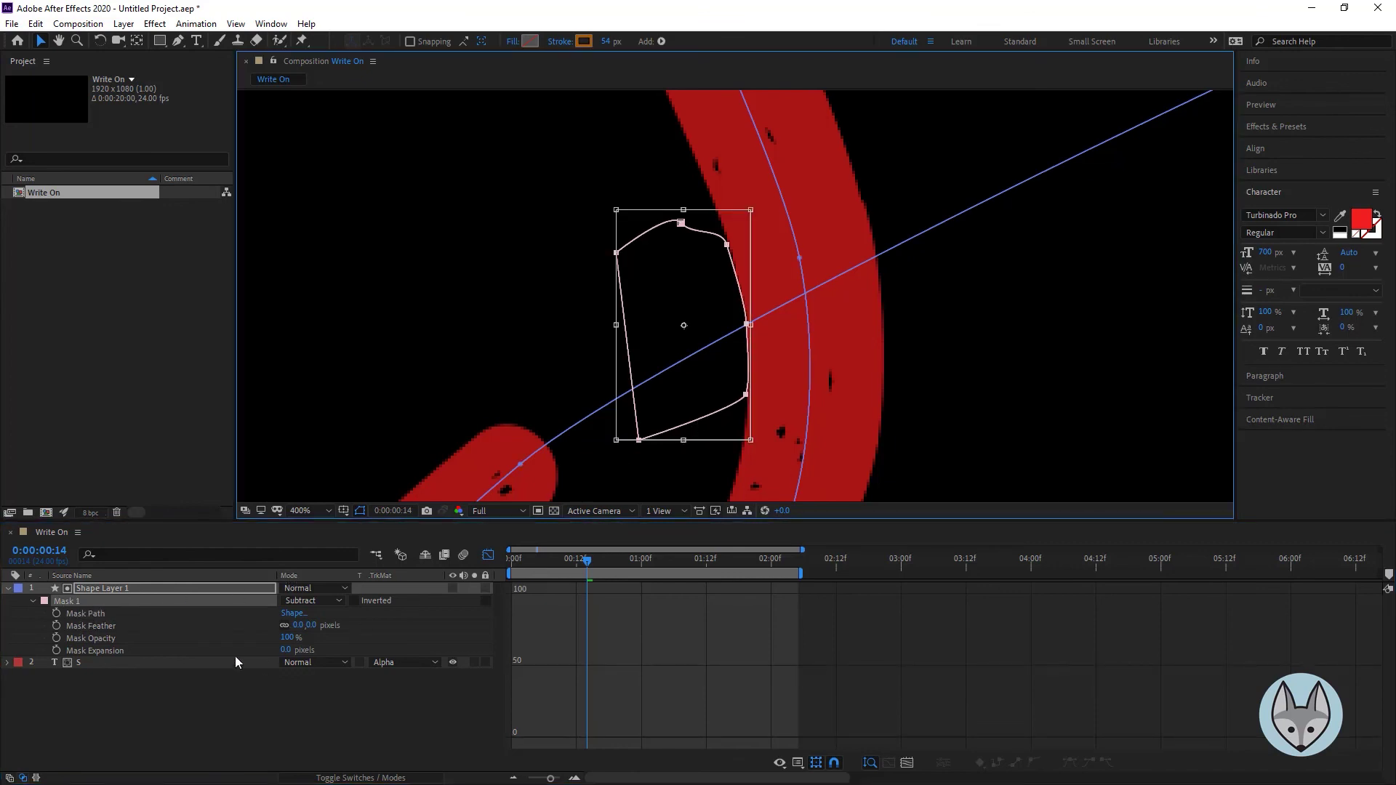
{"action": "left_click", "coordinate": [57, 614]}
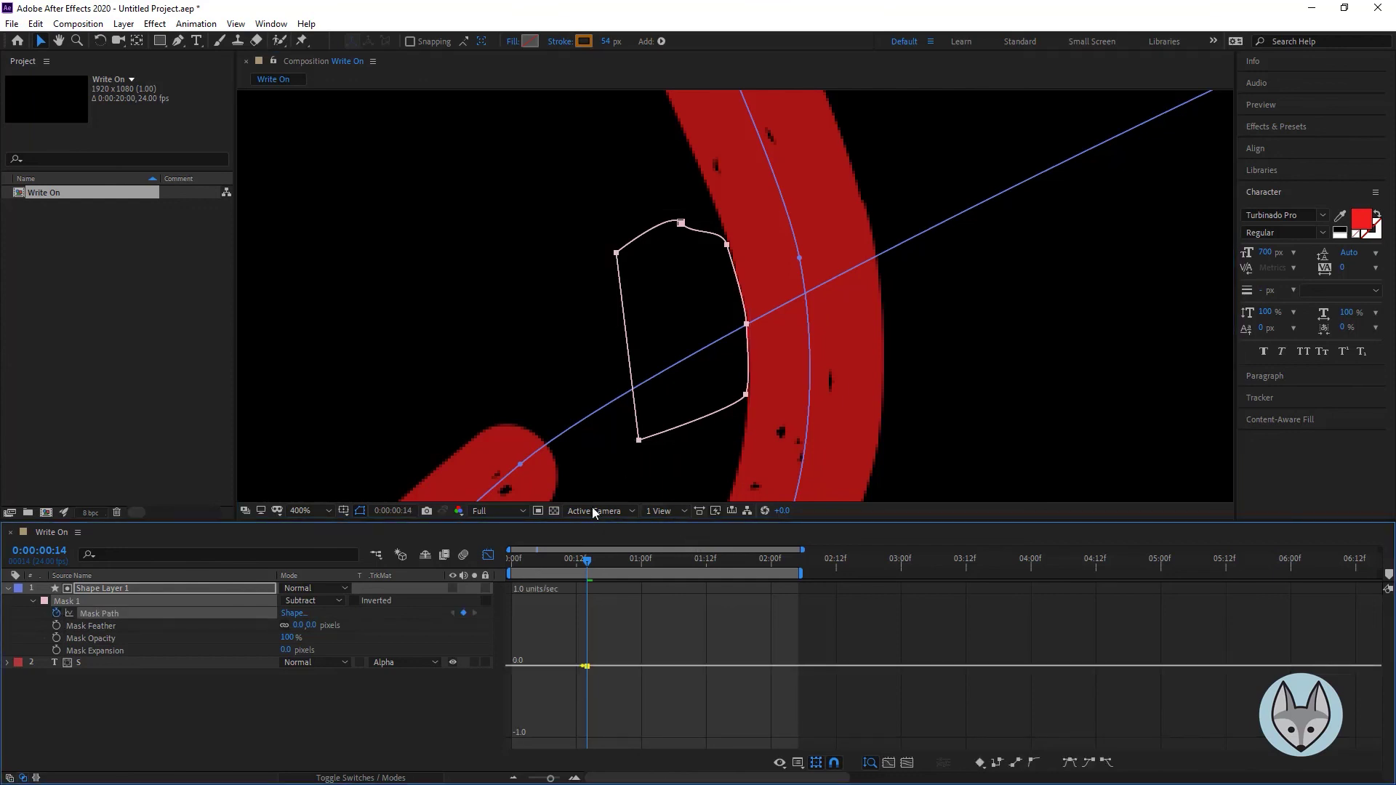
- Go to 0:00:00:15 and keyframe the whole Mask 1 path moved up and left, completely clear of the S stroke
{"action": "left_click_drag", "start_coordinate": [589, 562], "coordinate": [591, 564]}
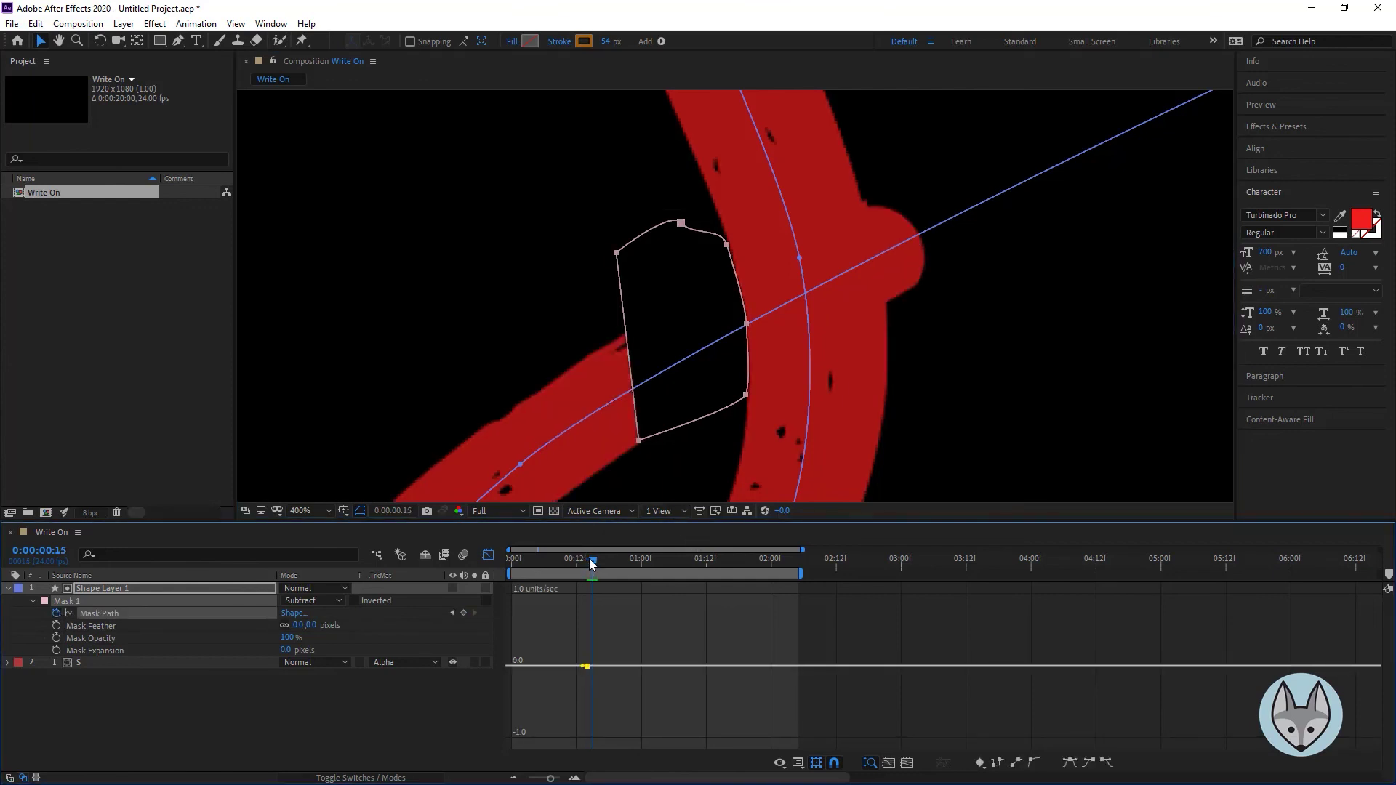
{"action": "double_click", "coordinate": [711, 420]}
{"action": "left_click_drag", "start_coordinate": [711, 420], "coordinate": [580, 292]}
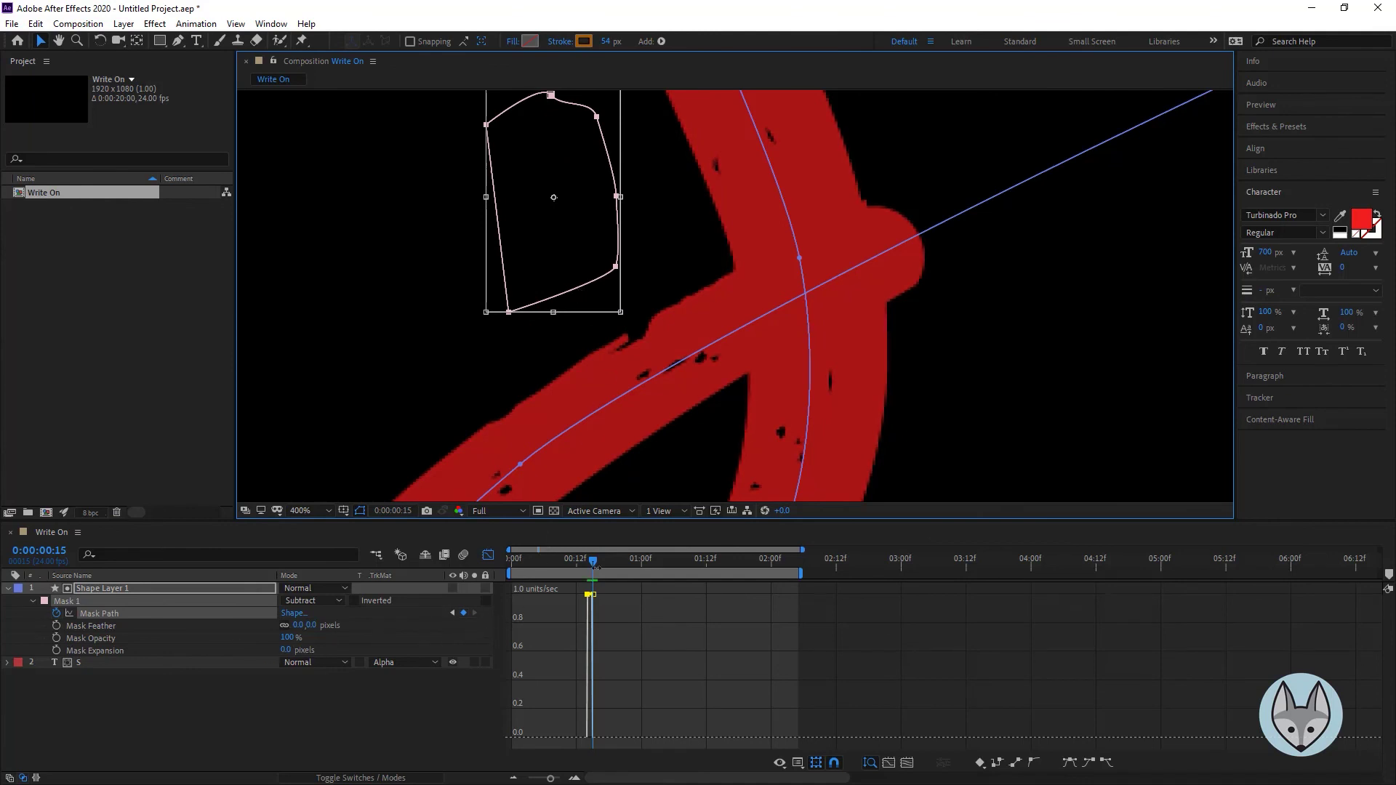
- Switch the timeline from the graph editor to layer bars and preview the whole write-on from 0:00:00:00 at 50% zoom
{"action": "left_click", "coordinate": [488, 555]}
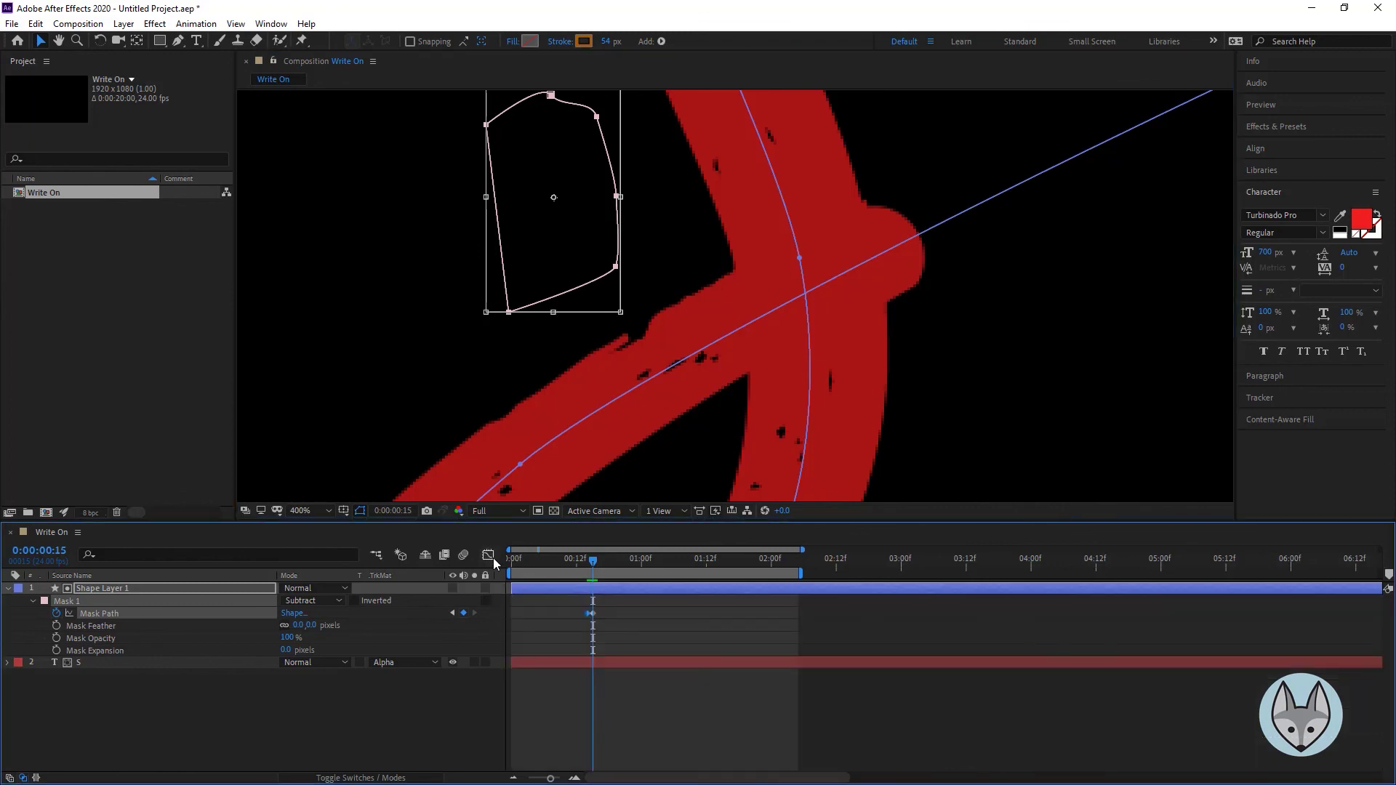
{"action": "left_click_drag", "start_coordinate": [595, 560], "coordinate": [490, 561]}
{"action": "scroll", "coordinate": [924, 242], "scroll_direction": "down", "scroll_amount": 6}
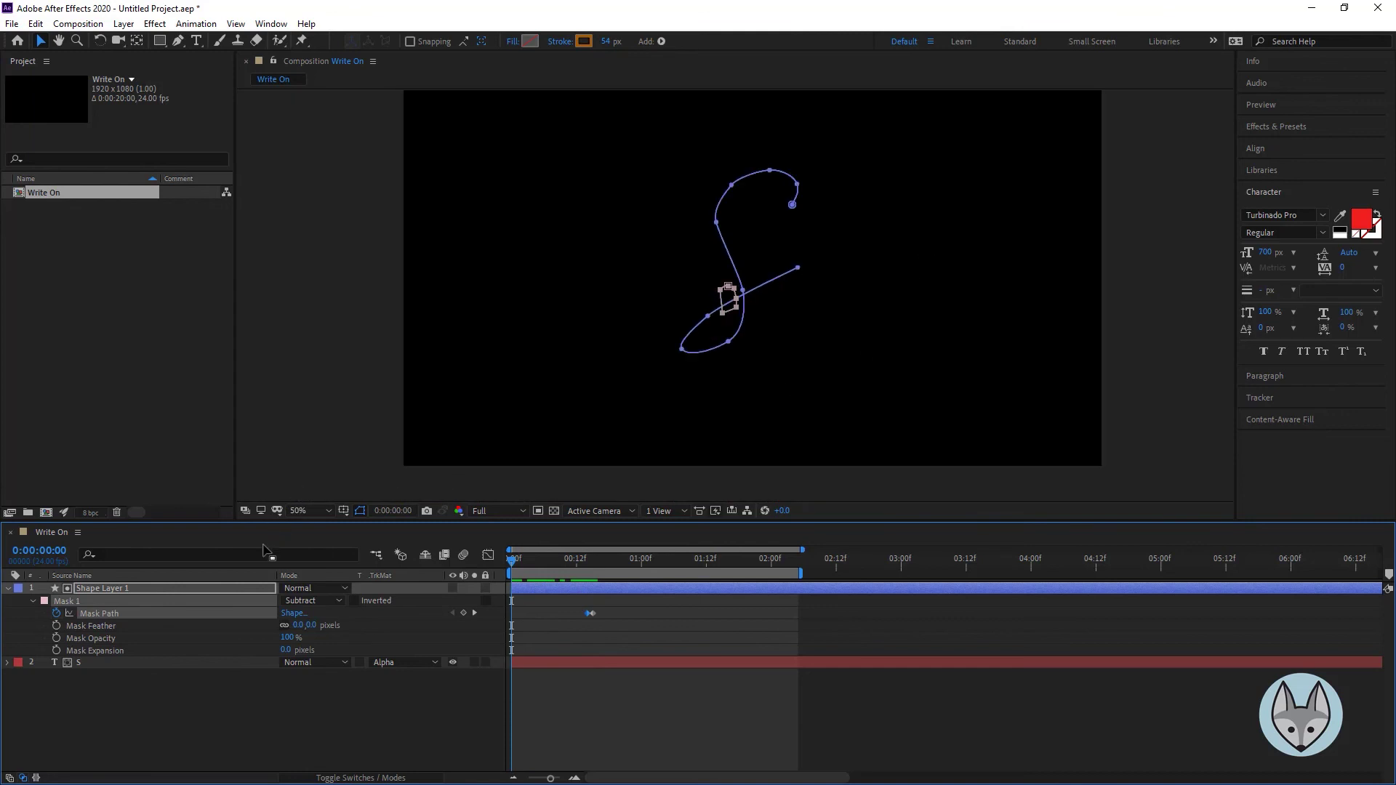
{"action": "left_click", "coordinate": [182, 746]}
{"action": "key", "text": "space"}
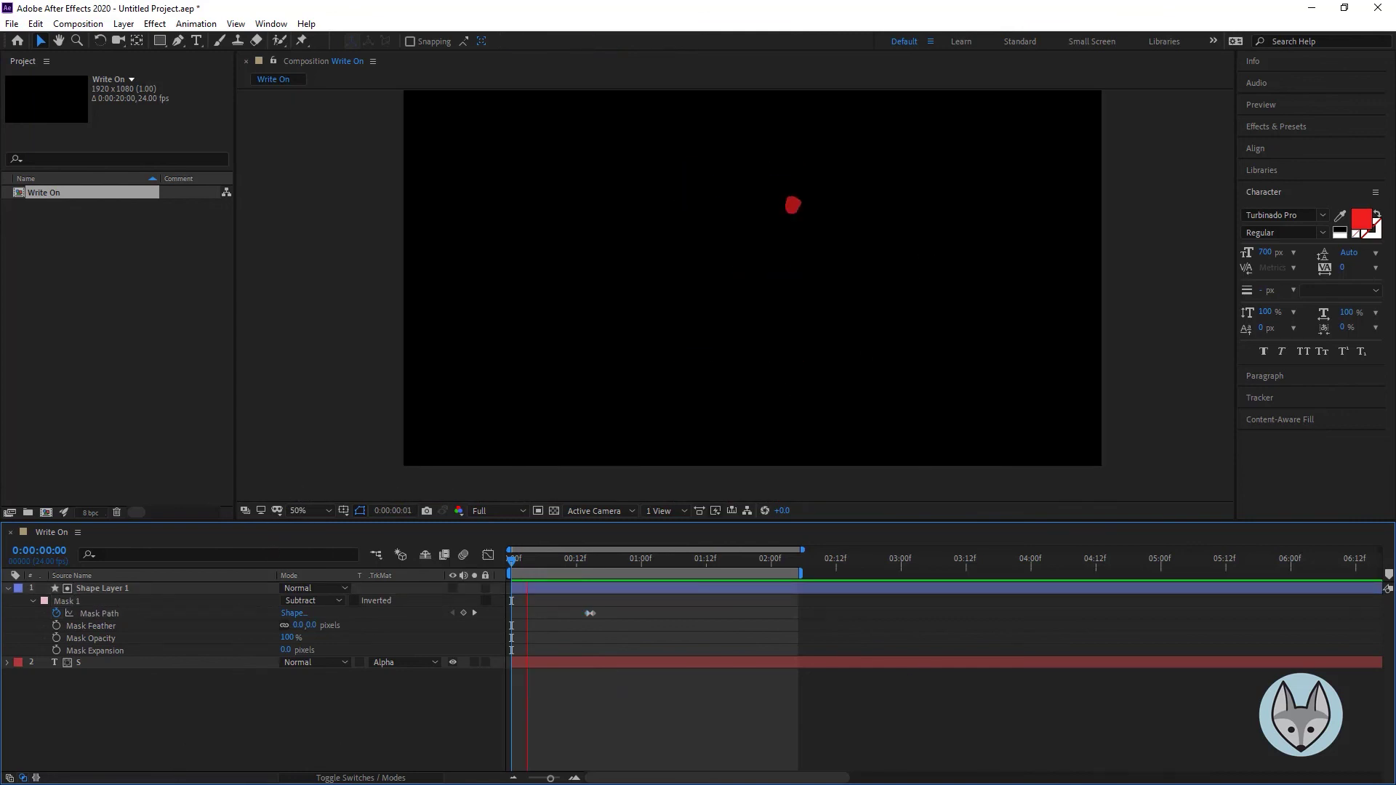